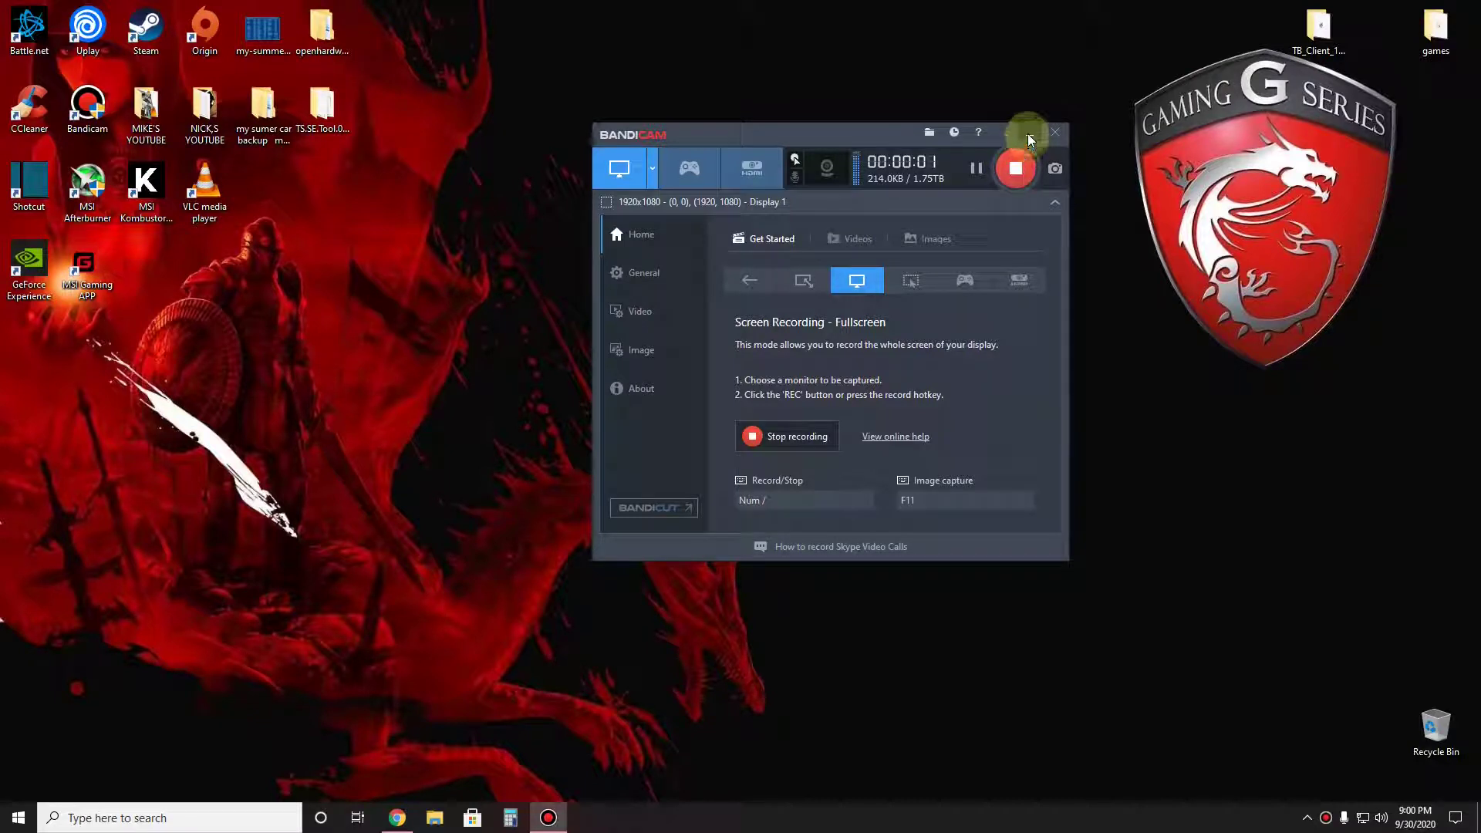
- Search Google in a new Chrome tab for "american truck simulator save game editor" and open the SCS Software forum topic on TS SaveEditor Tool
{"action": "left_click", "coordinate": [1029, 136]}
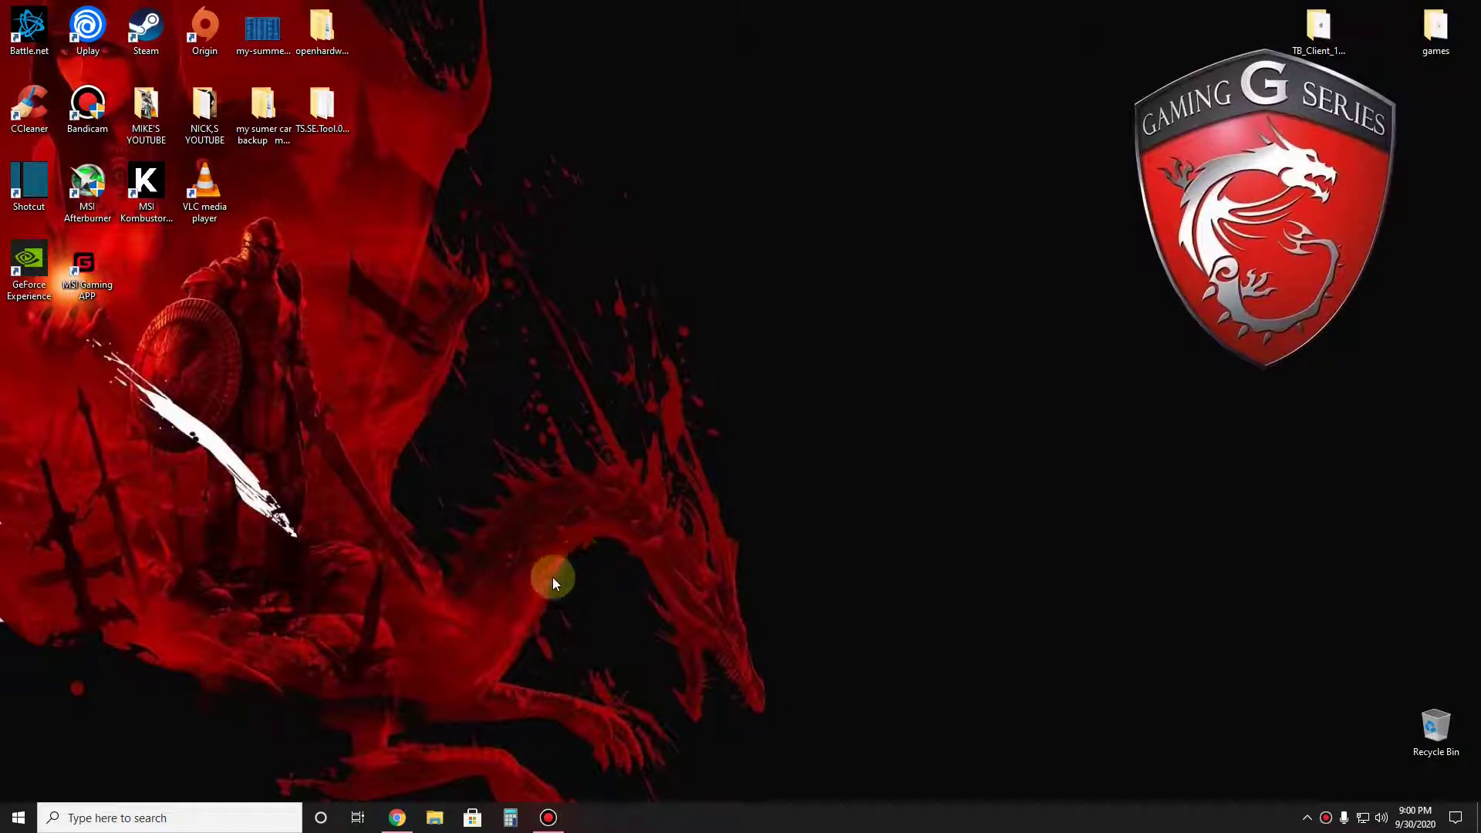
{"action": "left_click", "coordinate": [395, 821]}
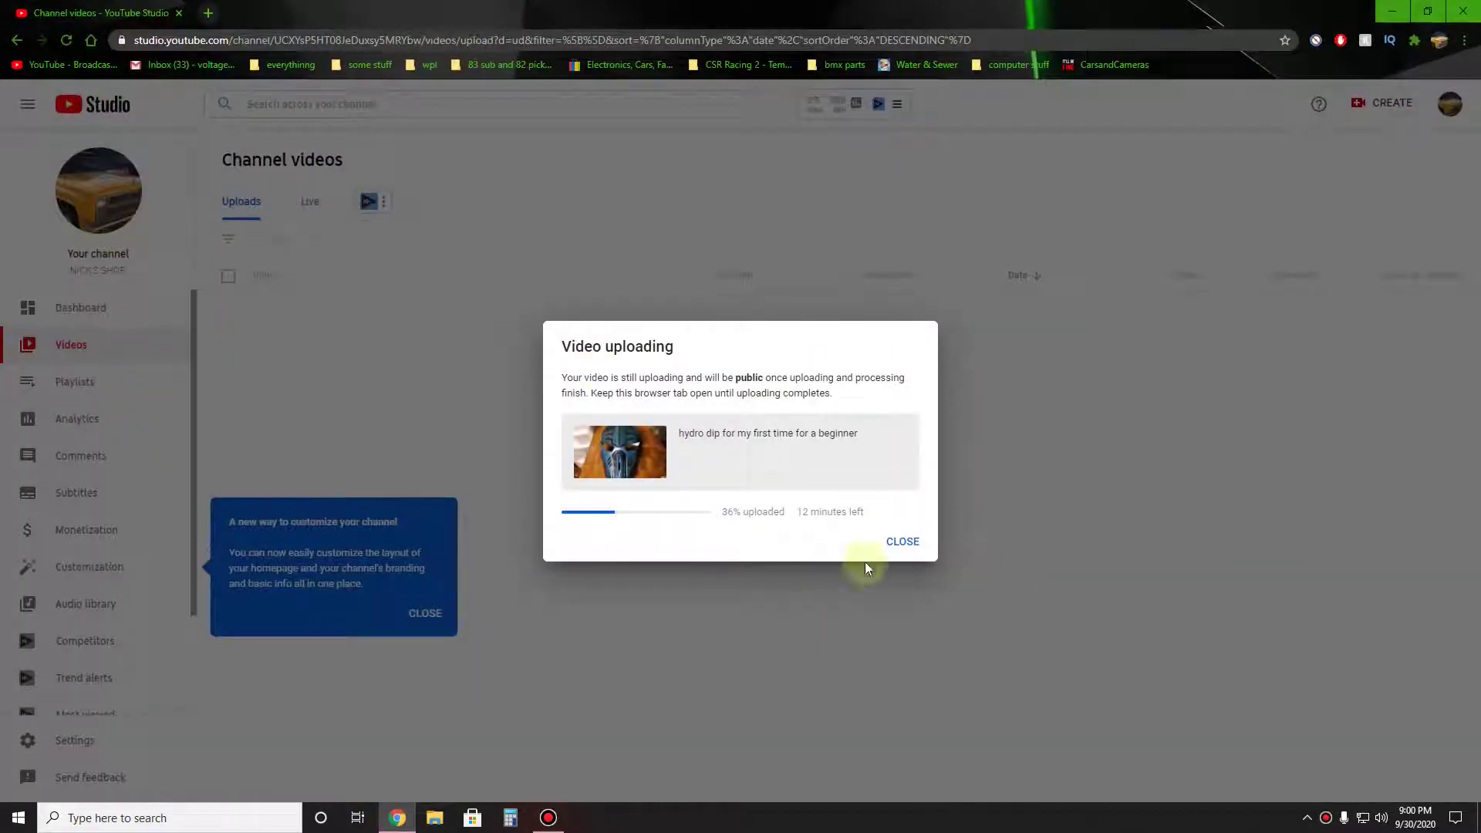
{"action": "left_click", "coordinate": [209, 15]}
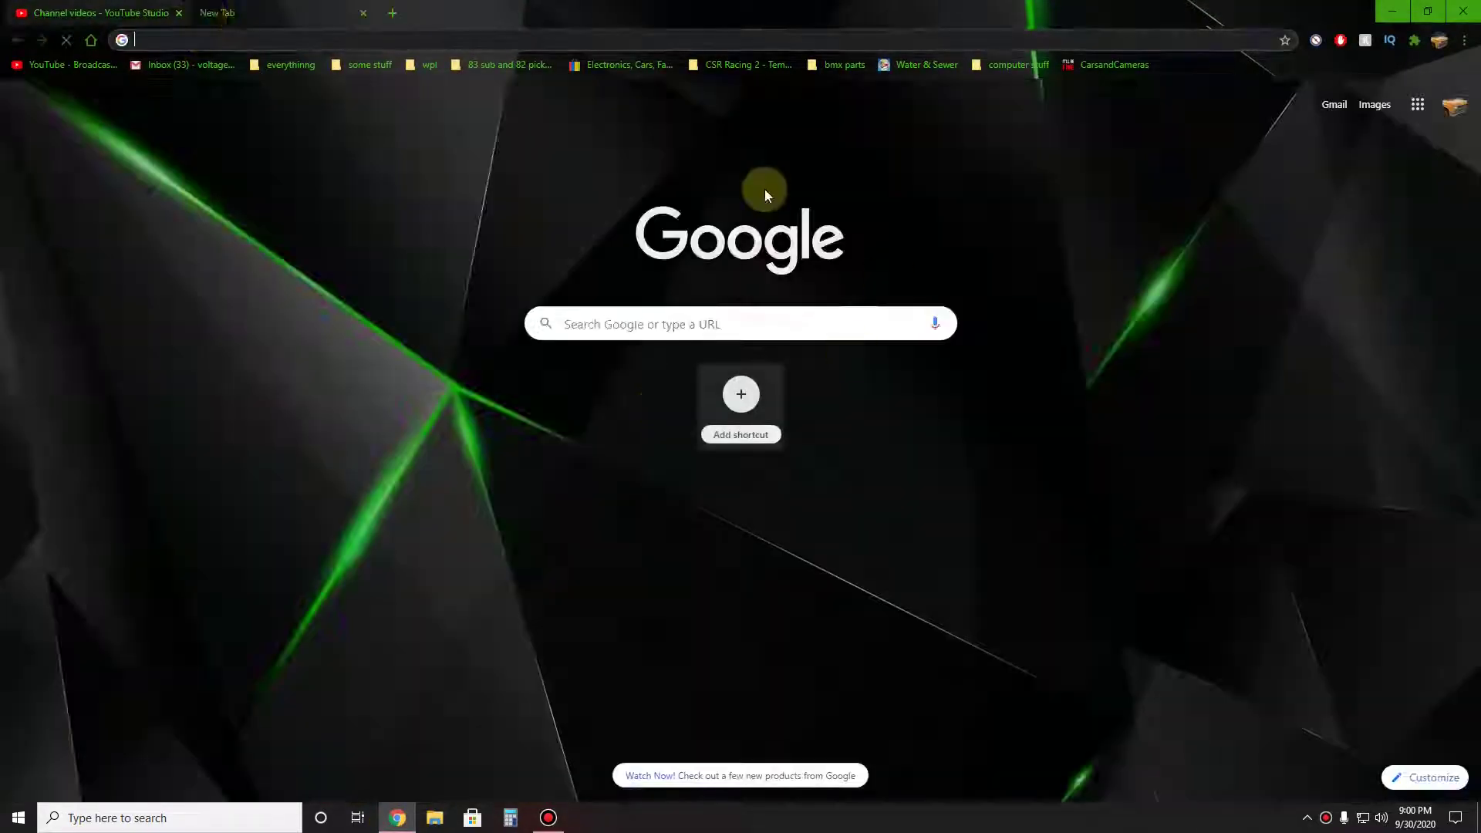
{"action": "left_click", "coordinate": [603, 322]}
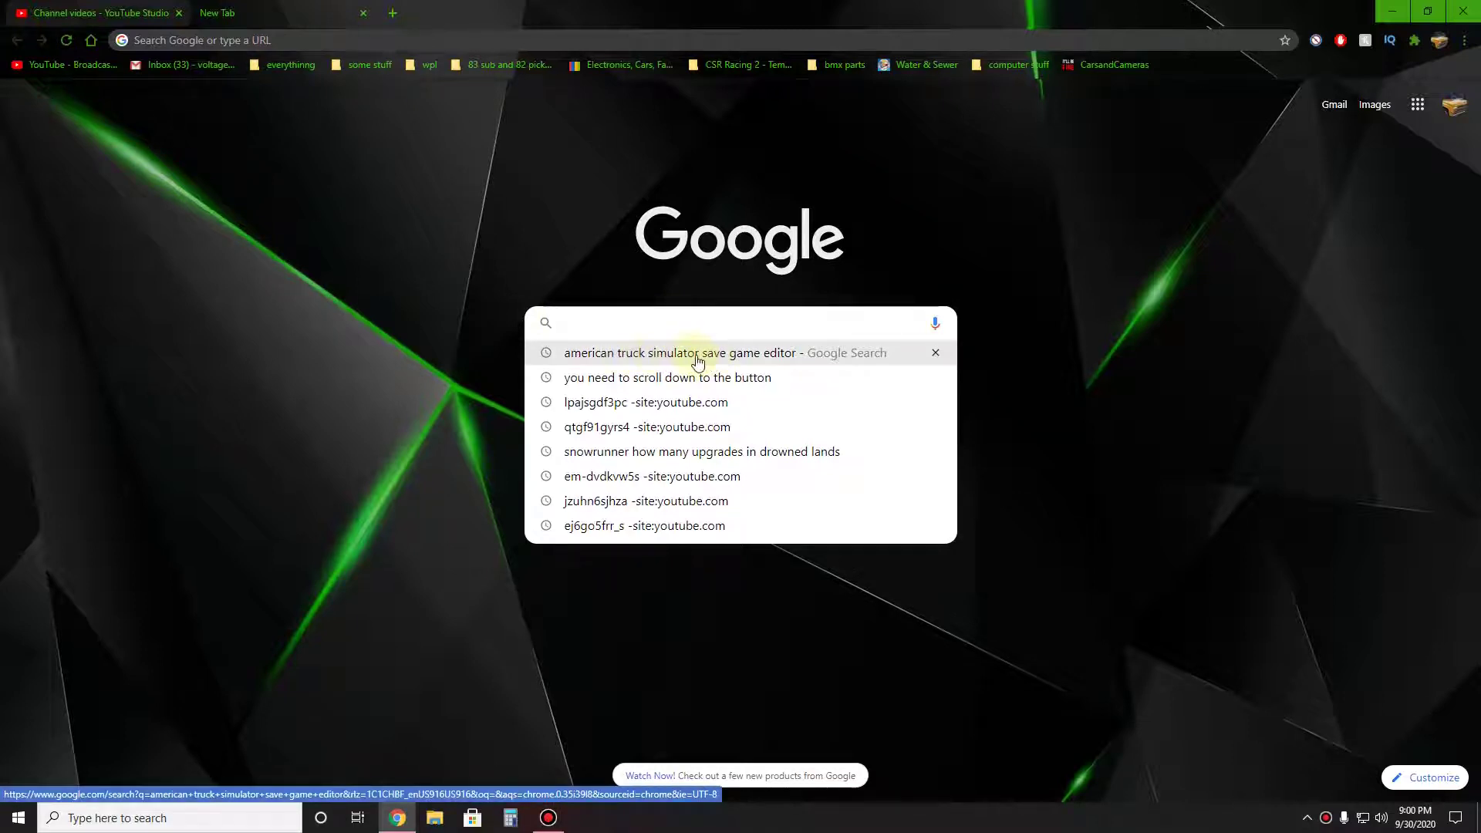
{"action": "left_click", "coordinate": [739, 355]}
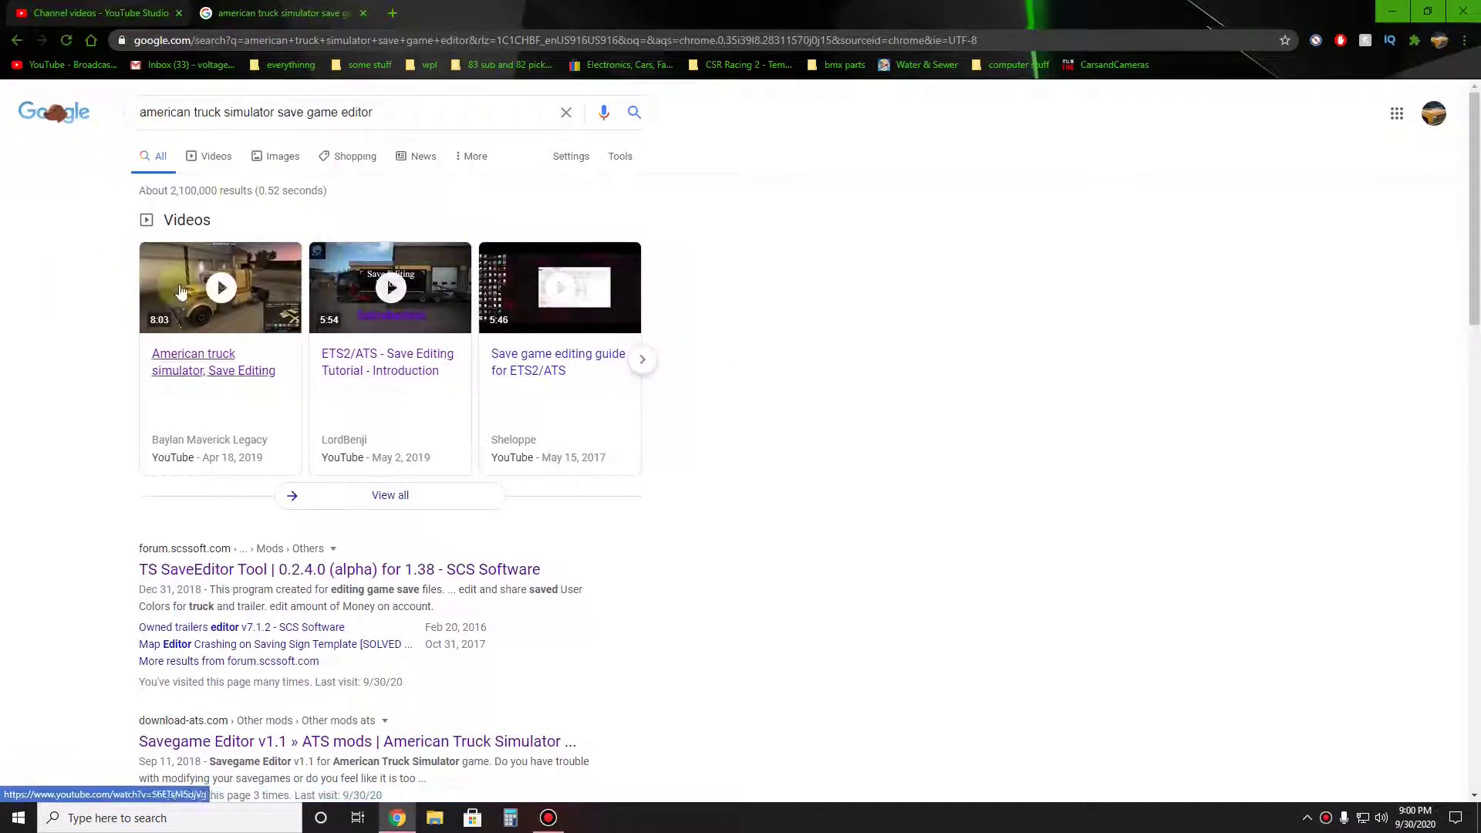
{"action": "scroll", "coordinate": [46, 425], "scroll_direction": "down", "scroll_amount": 2}
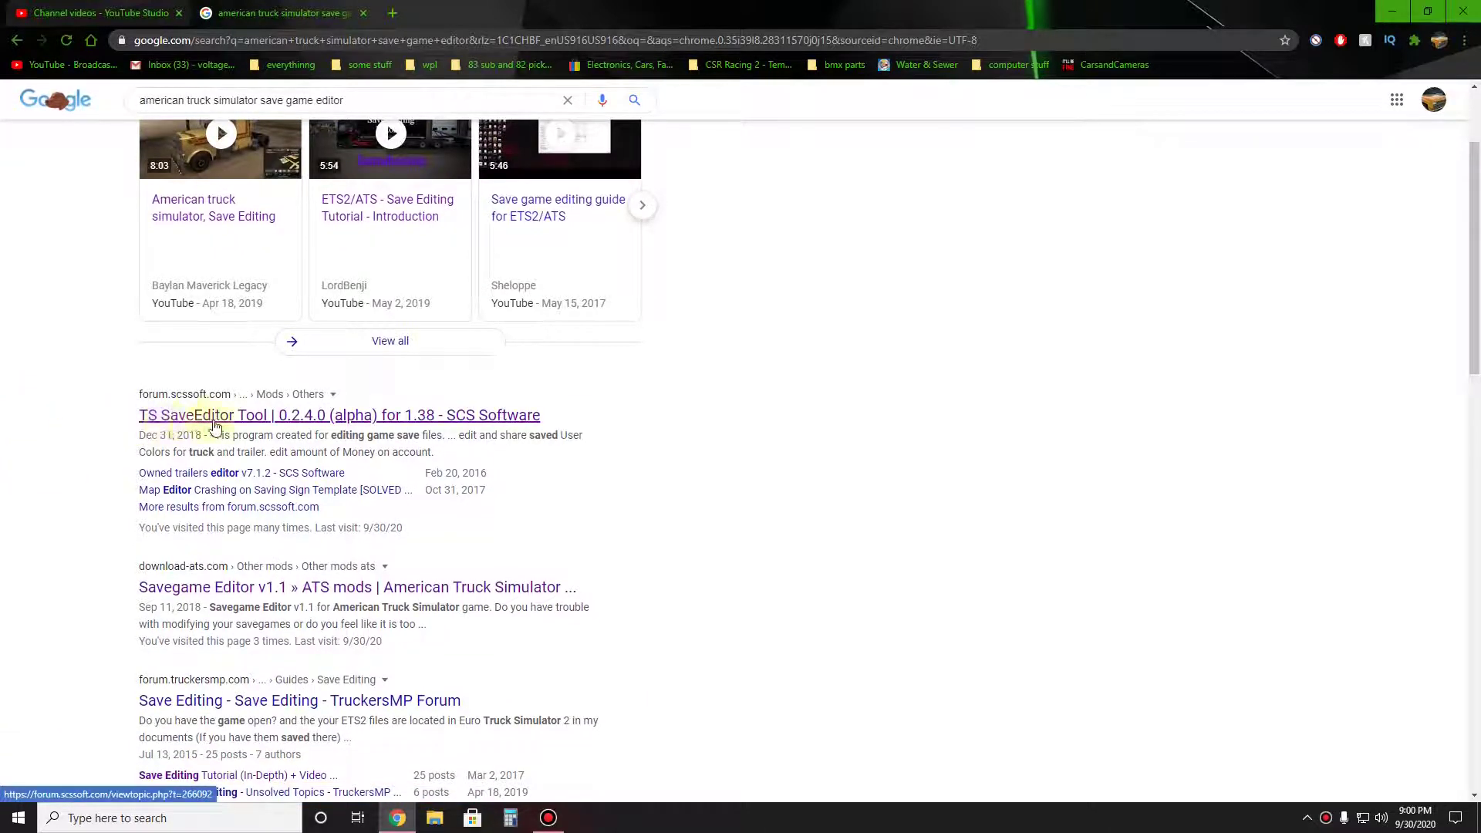
{"action": "left_click", "coordinate": [359, 419]}
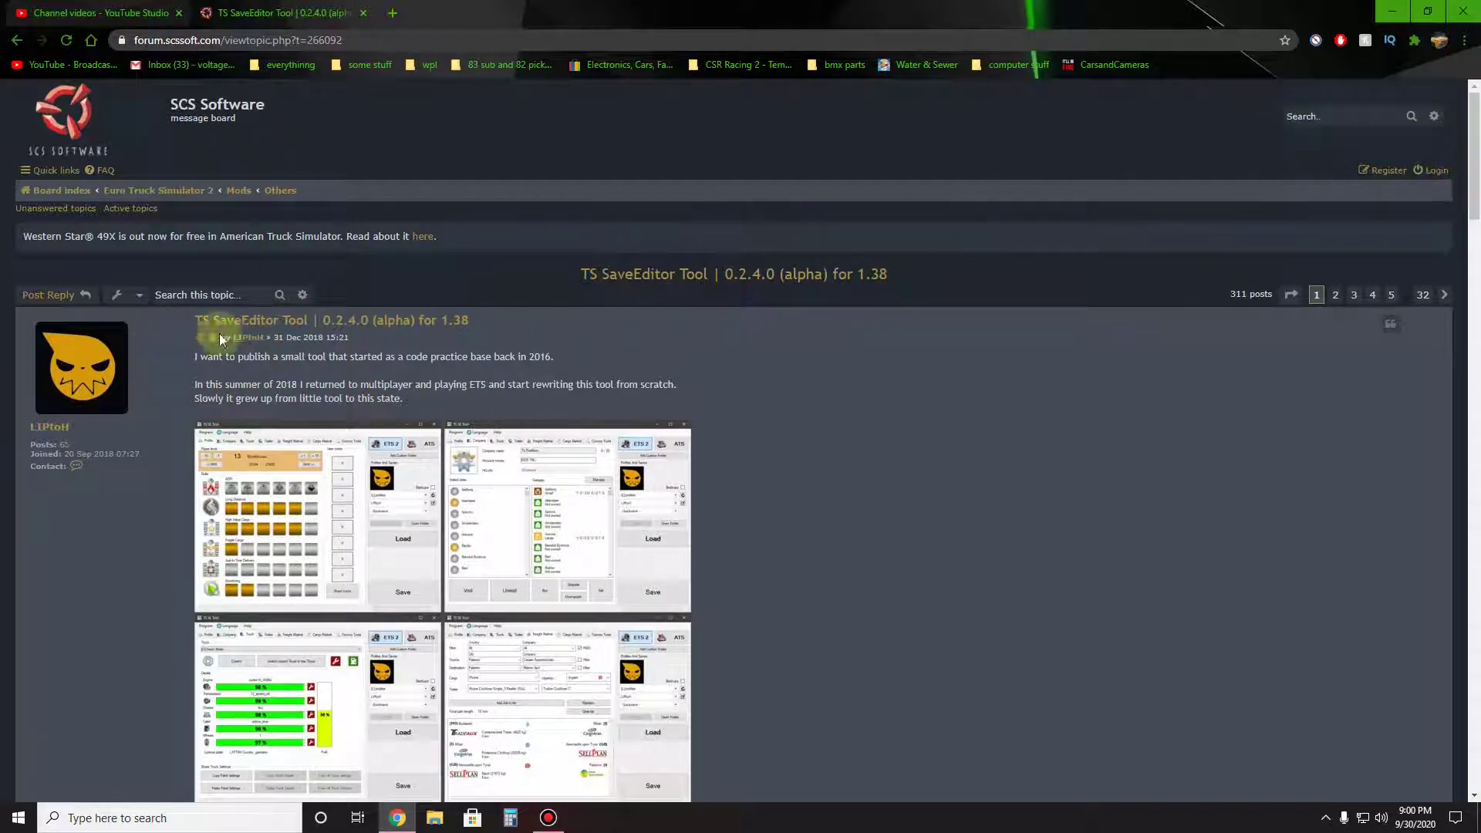
- Download the latest stable version of TS SaveEditor Tool from the link in the forum post
{"action": "scroll", "coordinate": [266, 363], "scroll_direction": "down", "scroll_amount": 2}
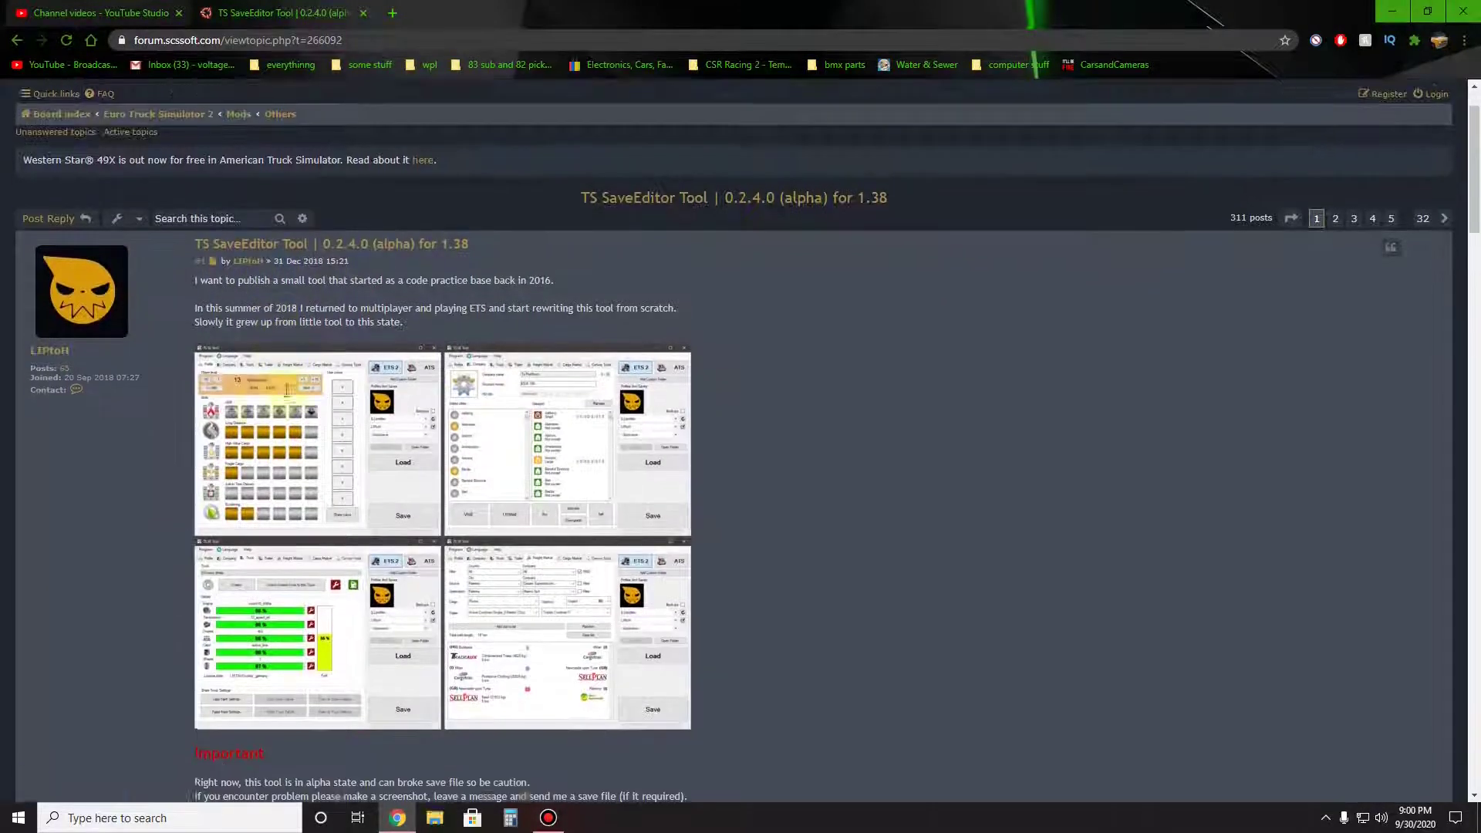
{"action": "scroll", "coordinate": [259, 332], "scroll_direction": "down", "scroll_amount": 8}
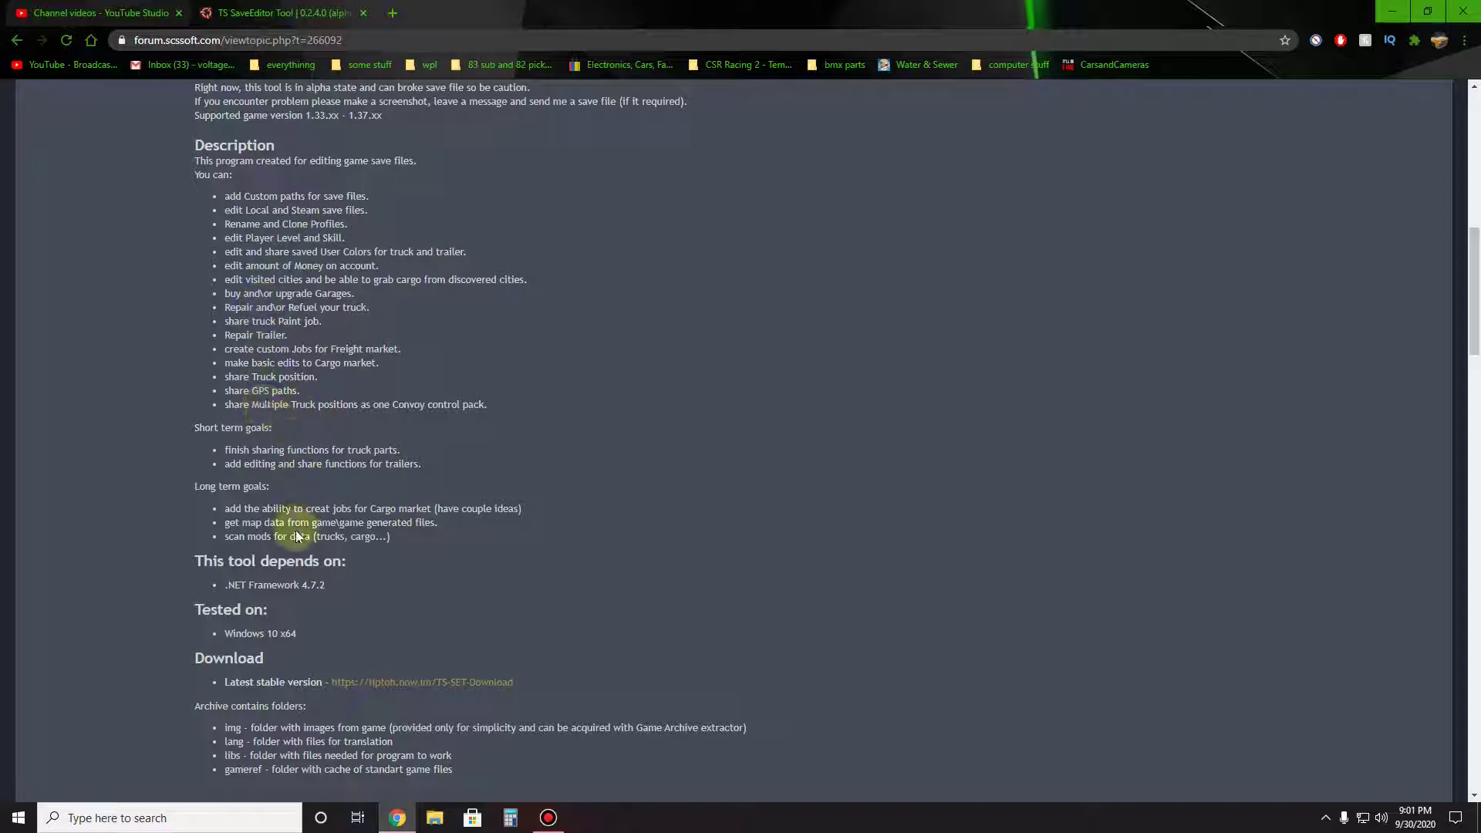
{"action": "scroll", "coordinate": [301, 540], "scroll_direction": "down", "scroll_amount": 1}
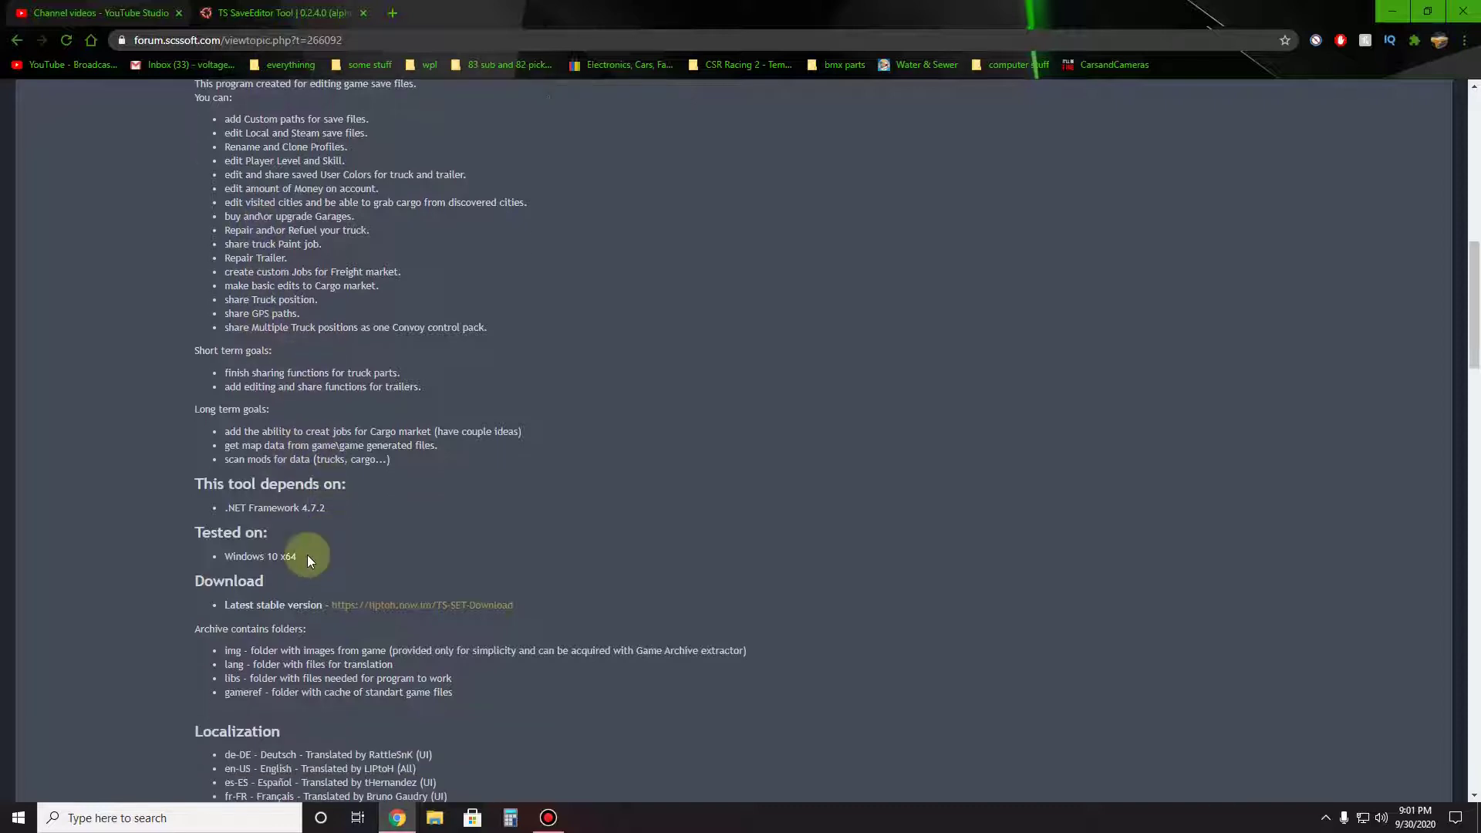
{"action": "left_click", "coordinate": [396, 608]}
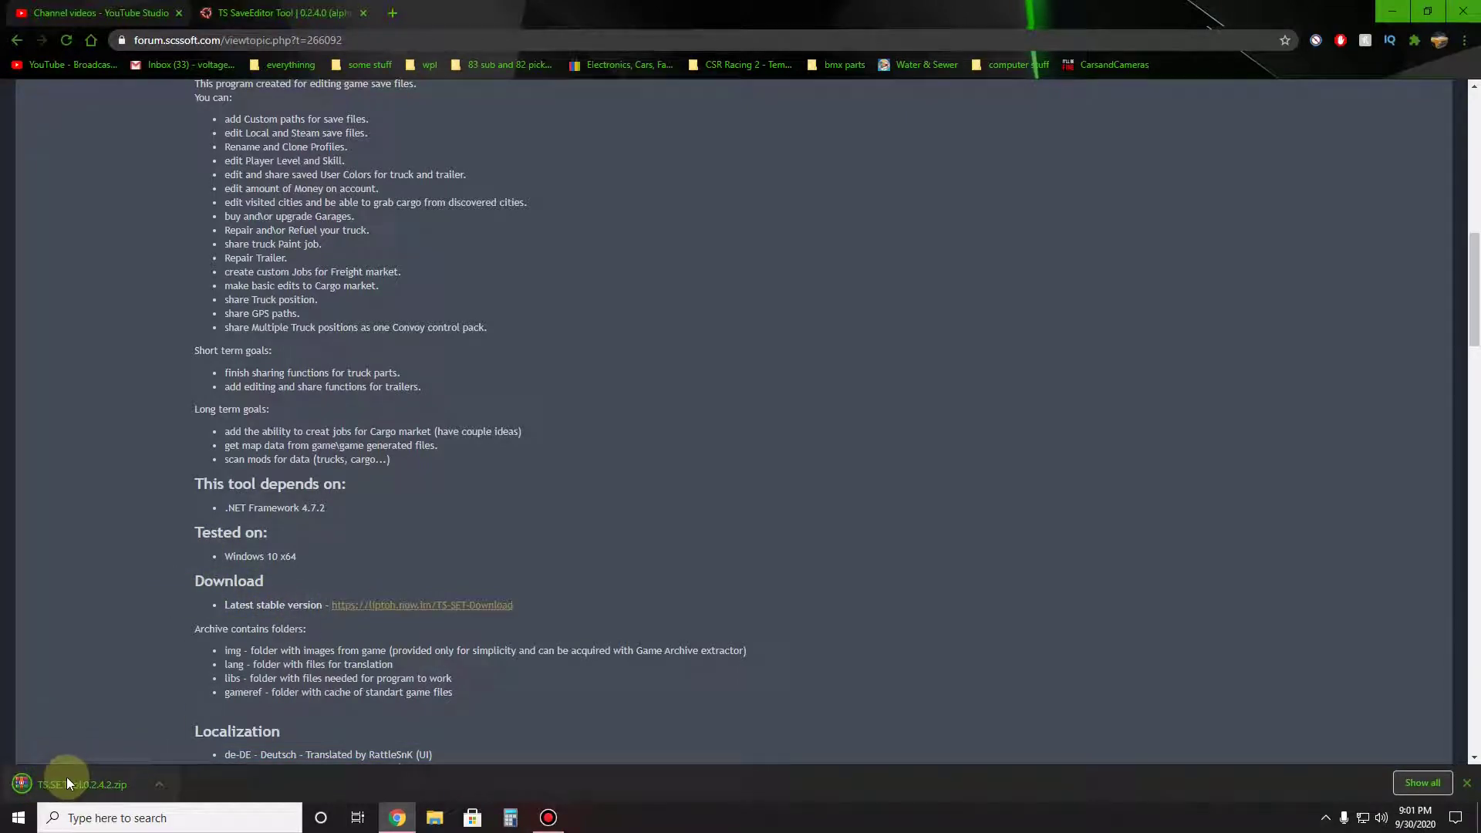
{"action": "scroll", "coordinate": [209, 660], "scroll_direction": "up", "scroll_amount": 12}
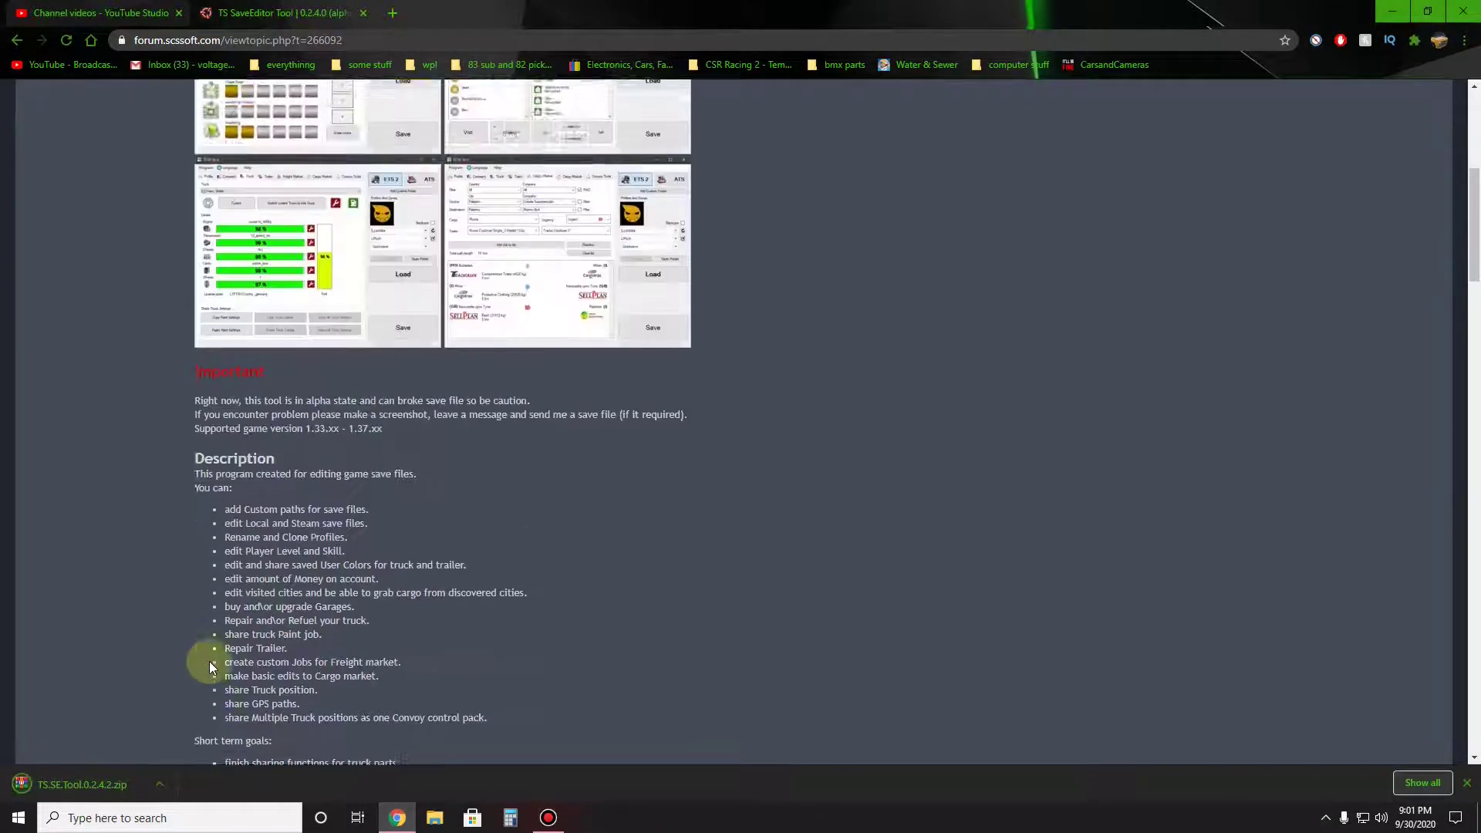
- Close the forum page and search Google for "winrar 64 bit" in a new tab
{"action": "left_click", "coordinate": [392, 13]}
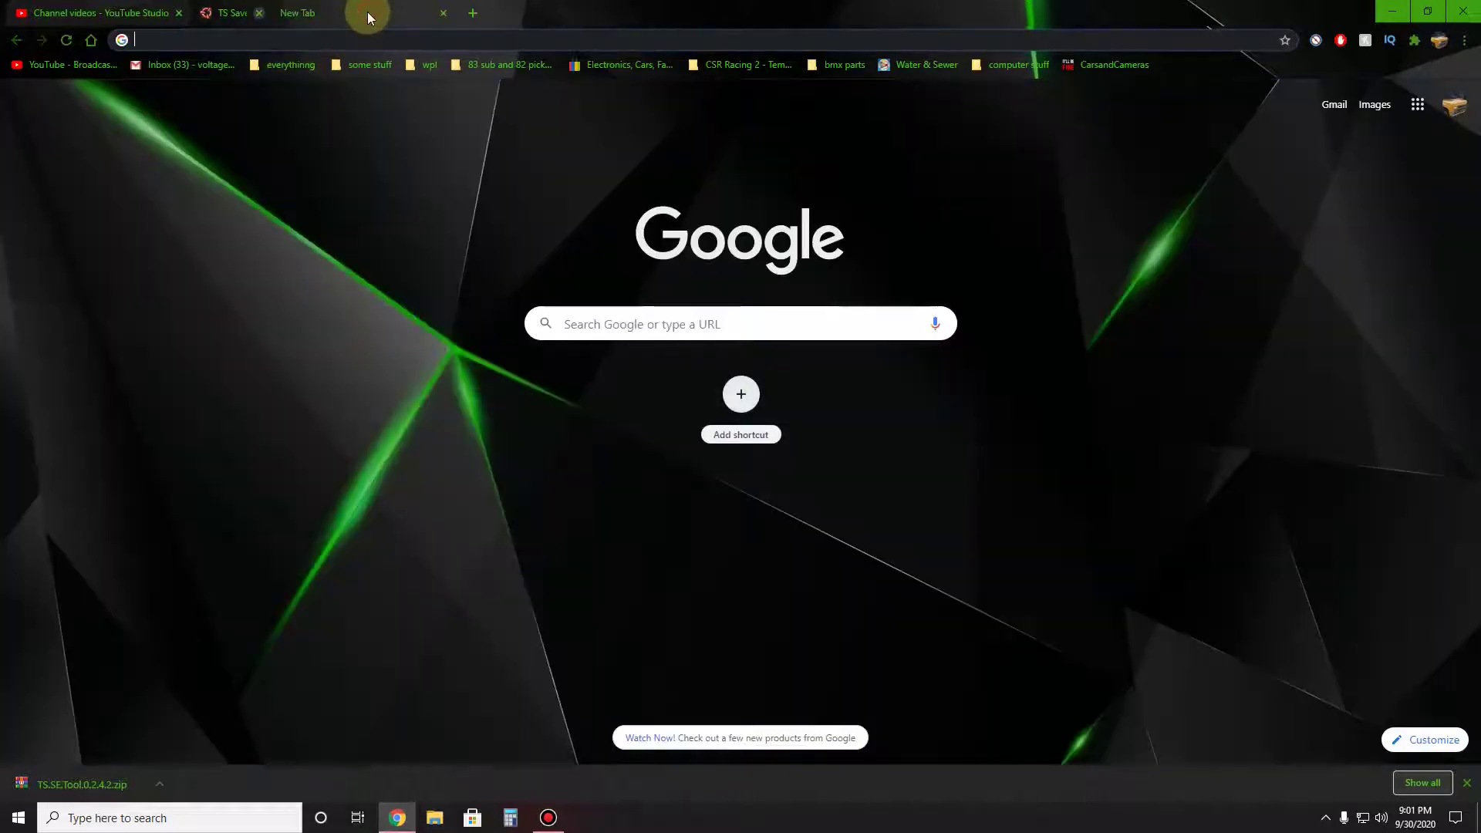
{"action": "left_click", "coordinate": [364, 12]}
{"action": "left_click", "coordinate": [614, 322]}
{"action": "type", "text": "win"}
{"action": "key", "text": "Return"}
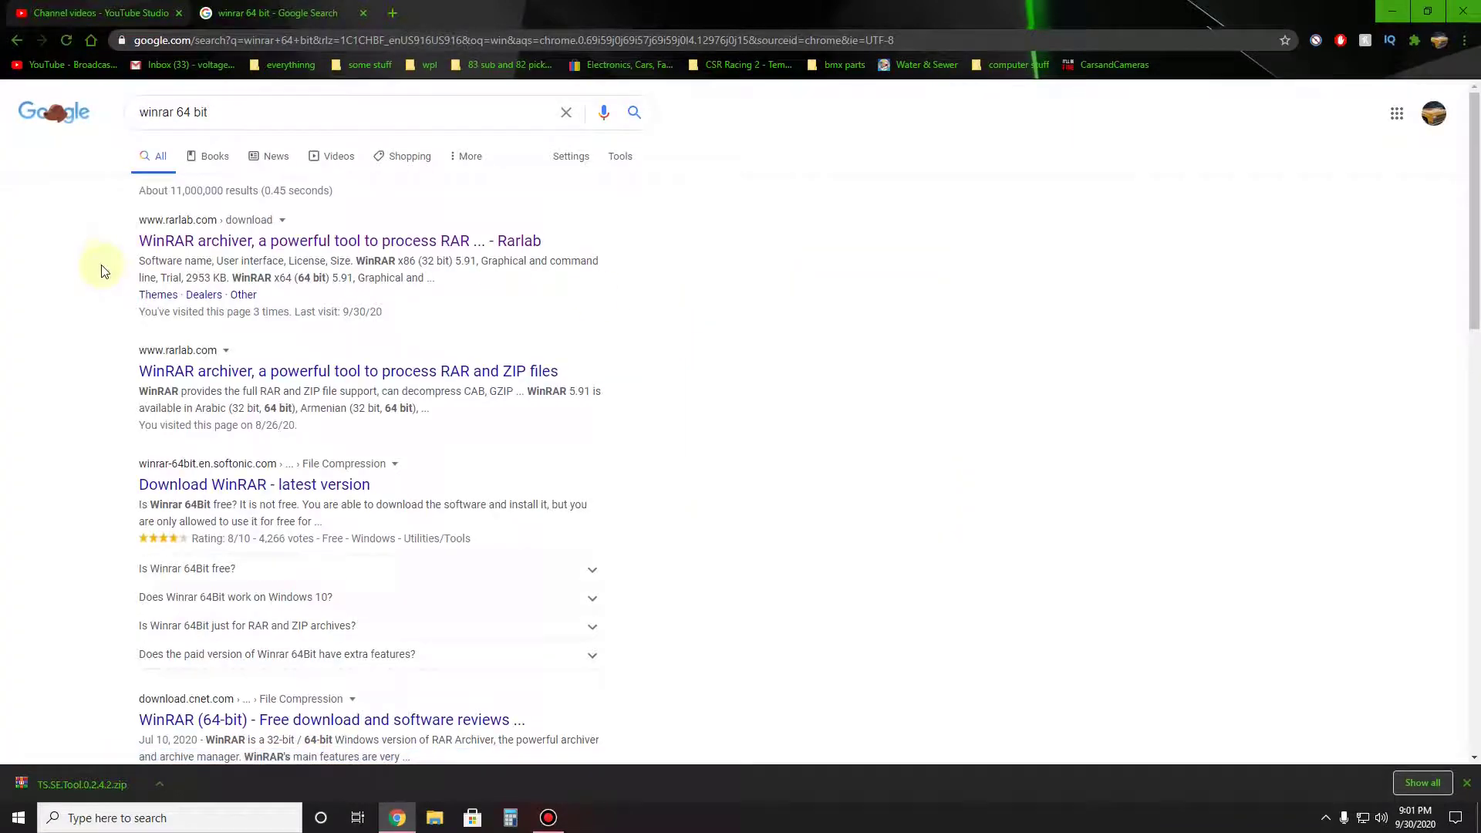
- Check the computer's system type in the properties of This PC, closing the system and file windows when done
{"action": "left_click", "coordinate": [440, 822]}
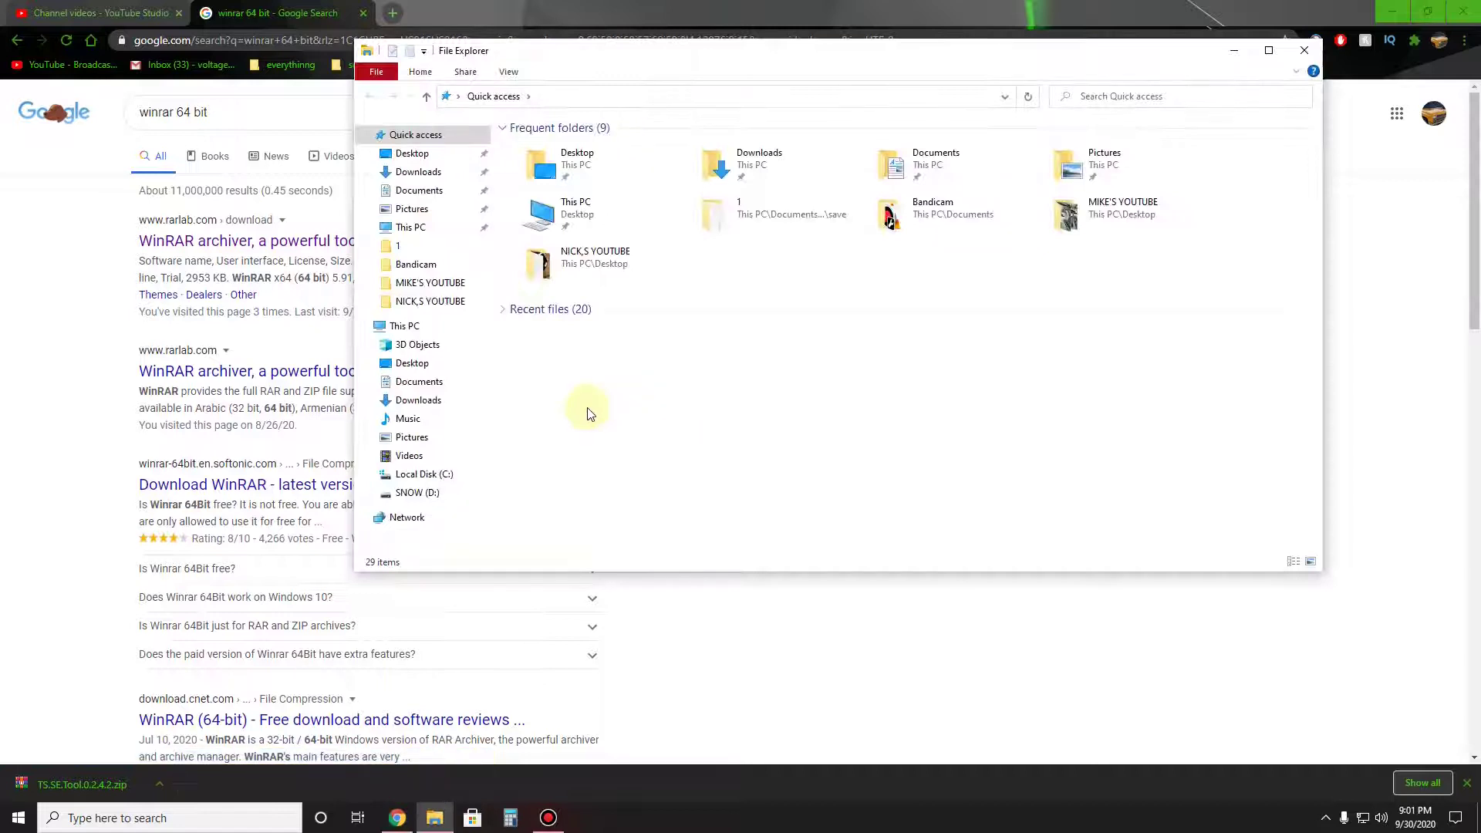
{"action": "left_click", "coordinate": [423, 327]}
{"action": "right_click", "coordinate": [423, 328]}
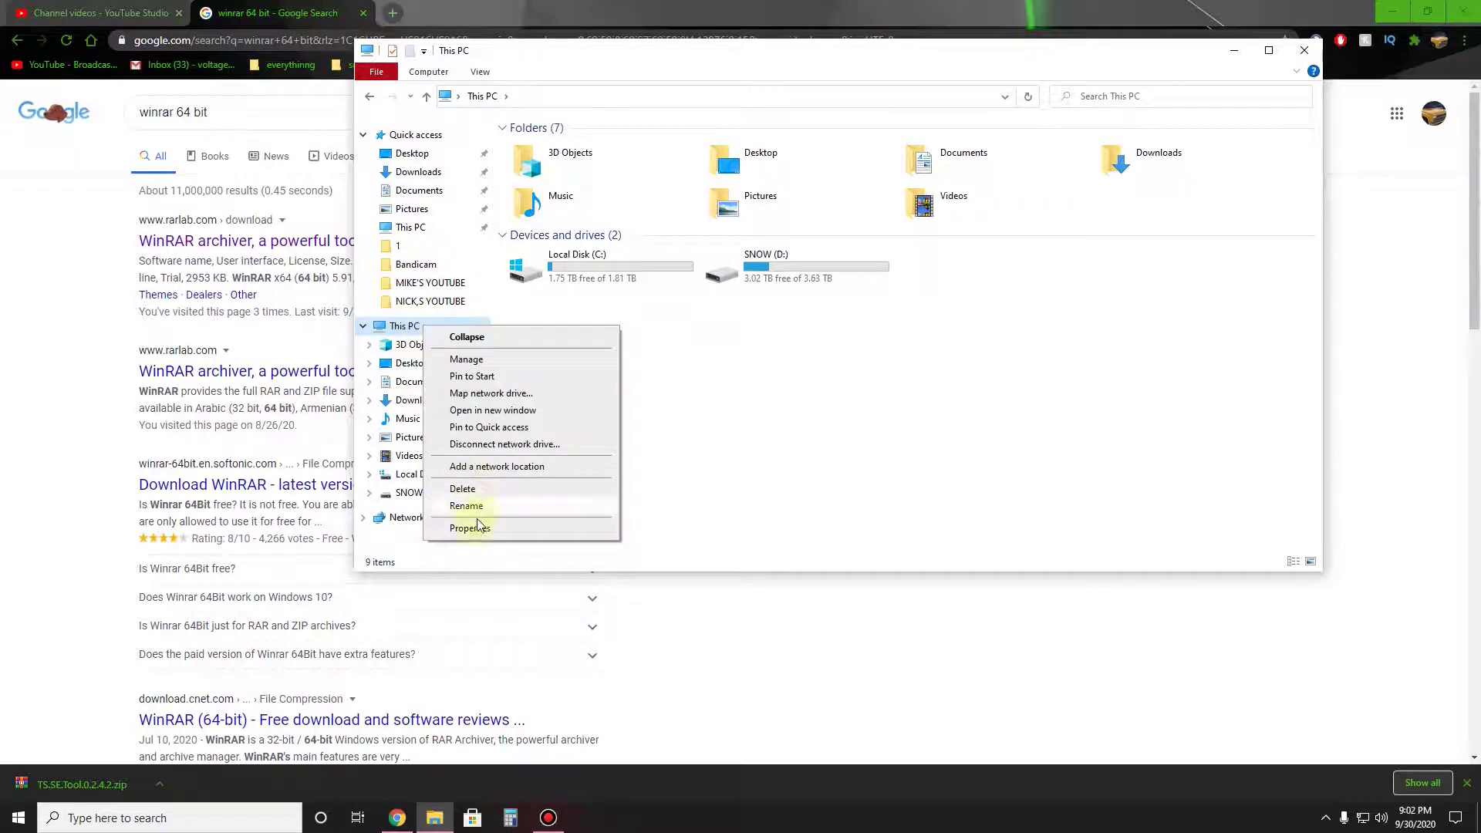
{"action": "left_click", "coordinate": [478, 529]}
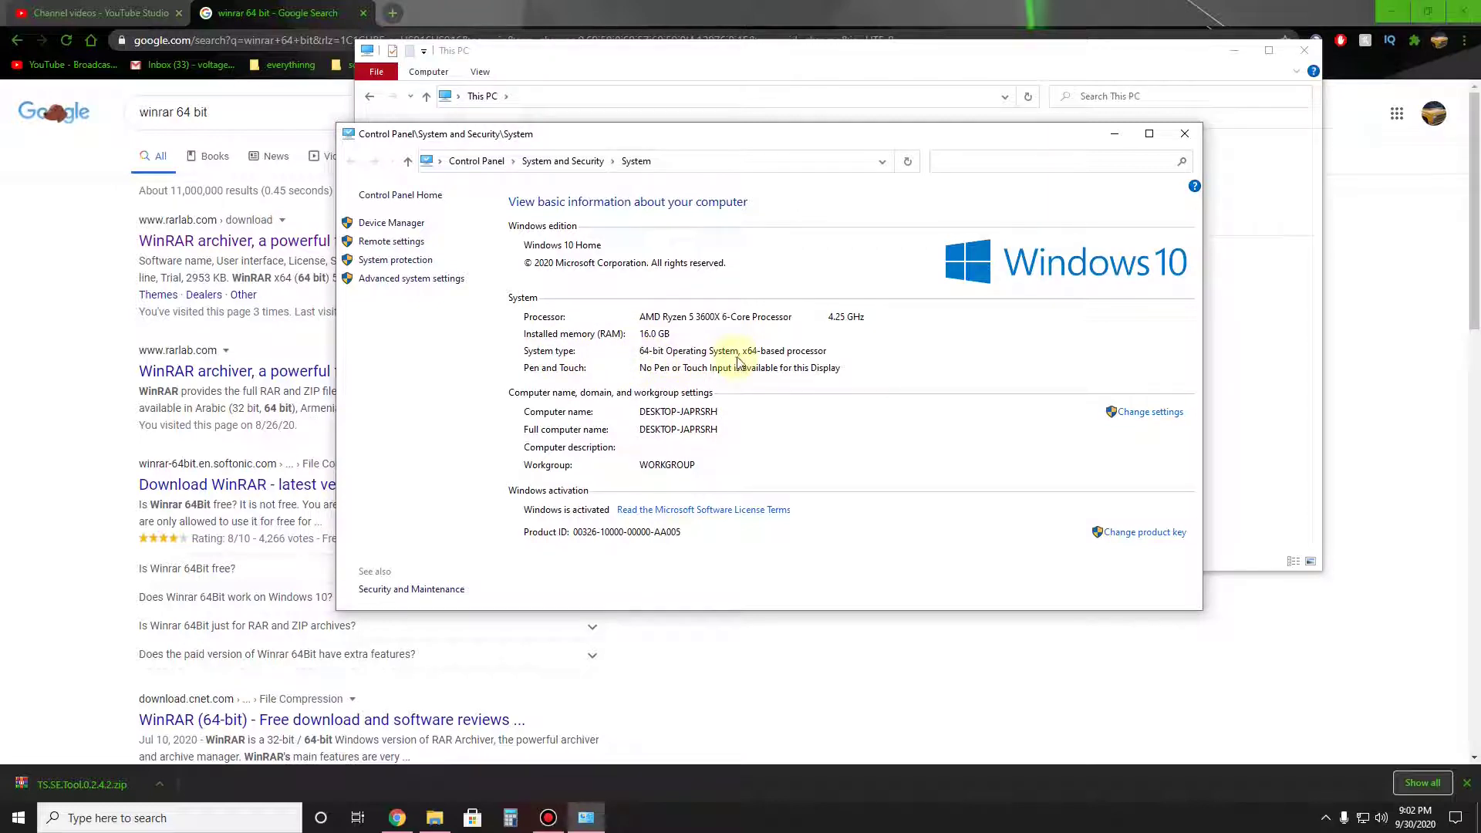
{"action": "left_click", "coordinate": [1185, 134]}
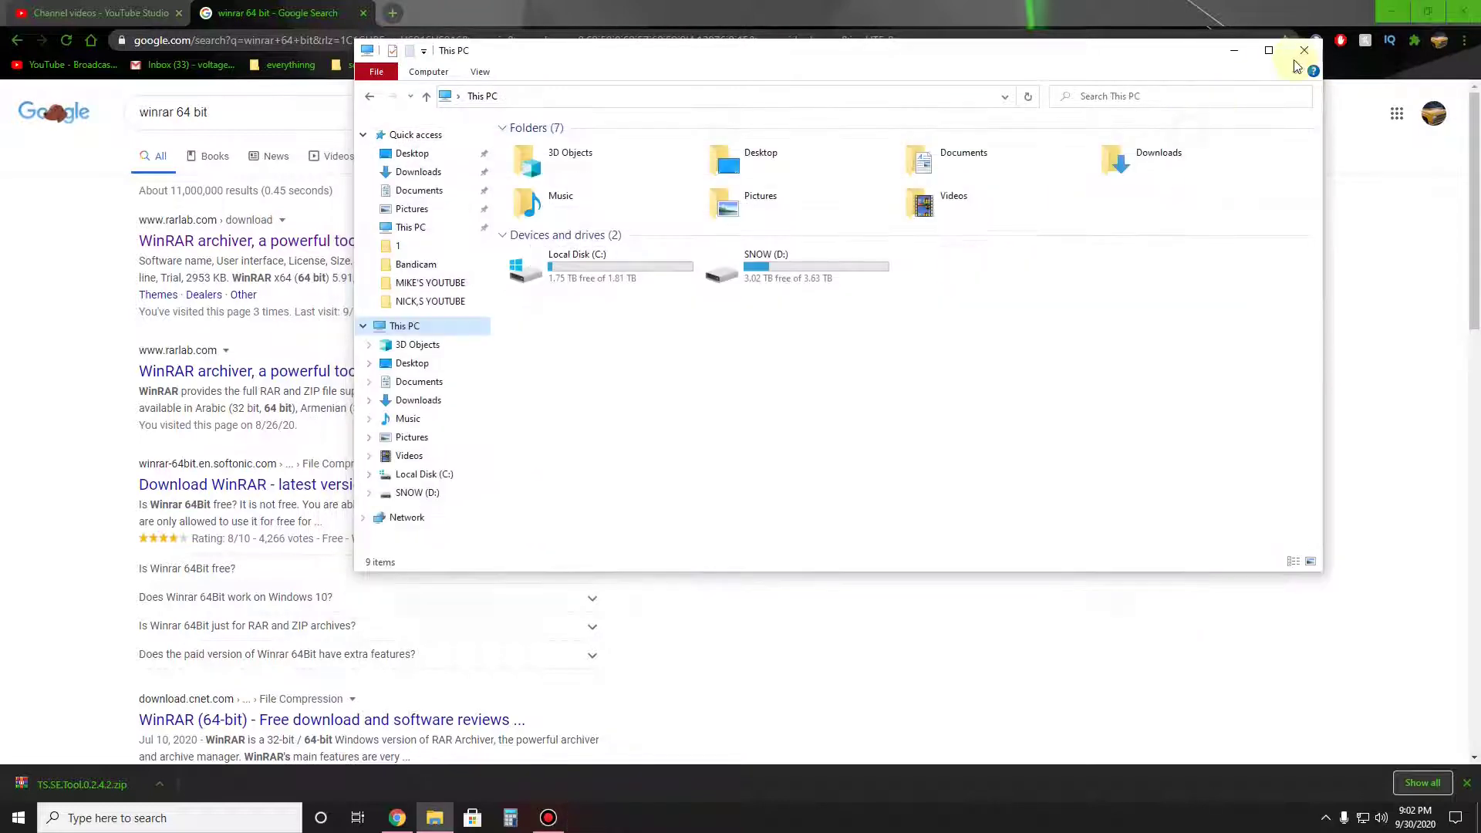
{"action": "left_click", "coordinate": [1303, 55]}
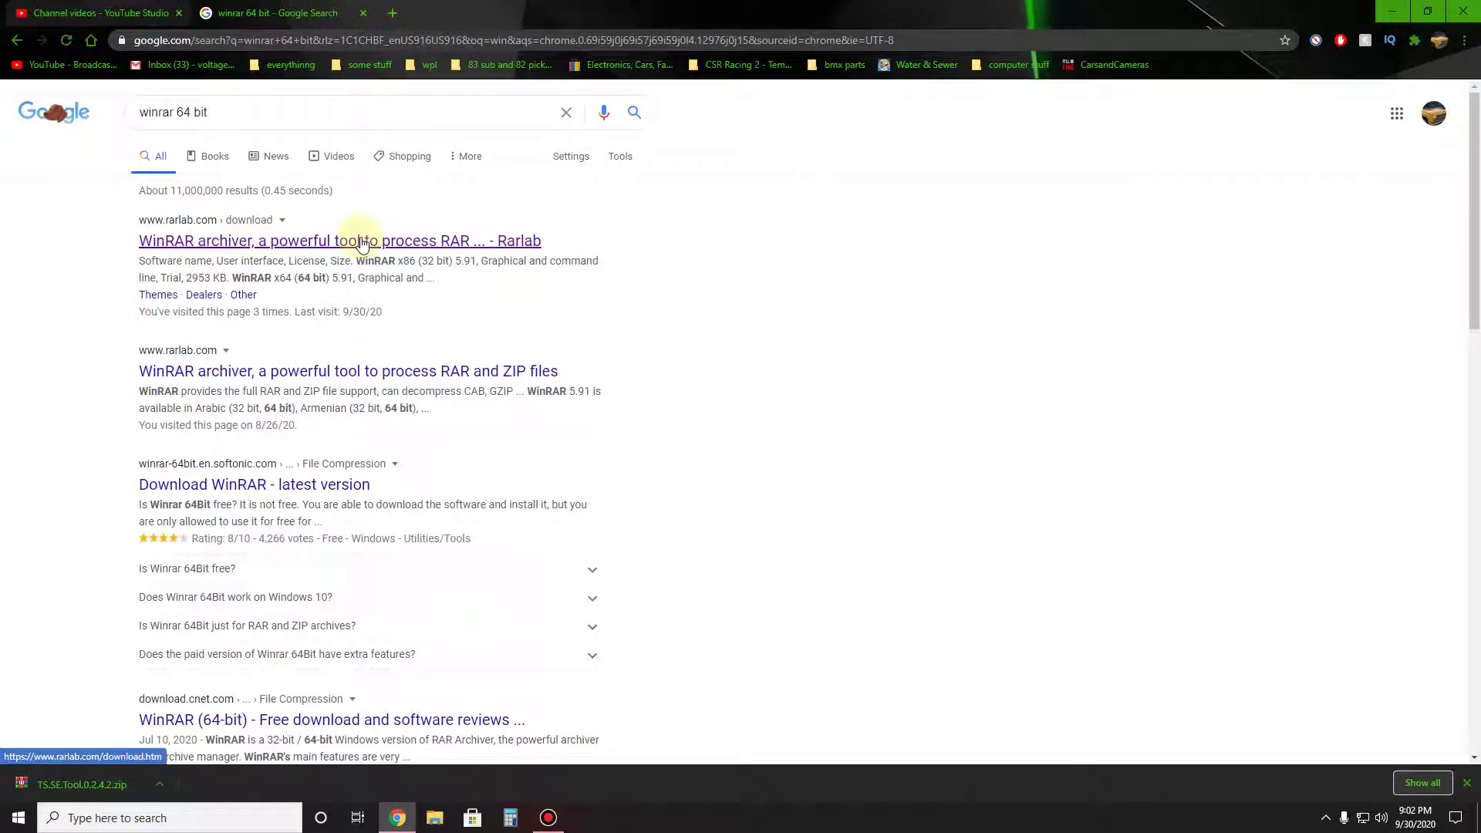
- Download WinRAR x64 (64 bit) 5.91 from the Rarlab downloads page, keeping the file despite the browser's warning
{"action": "left_click", "coordinate": [455, 239]}
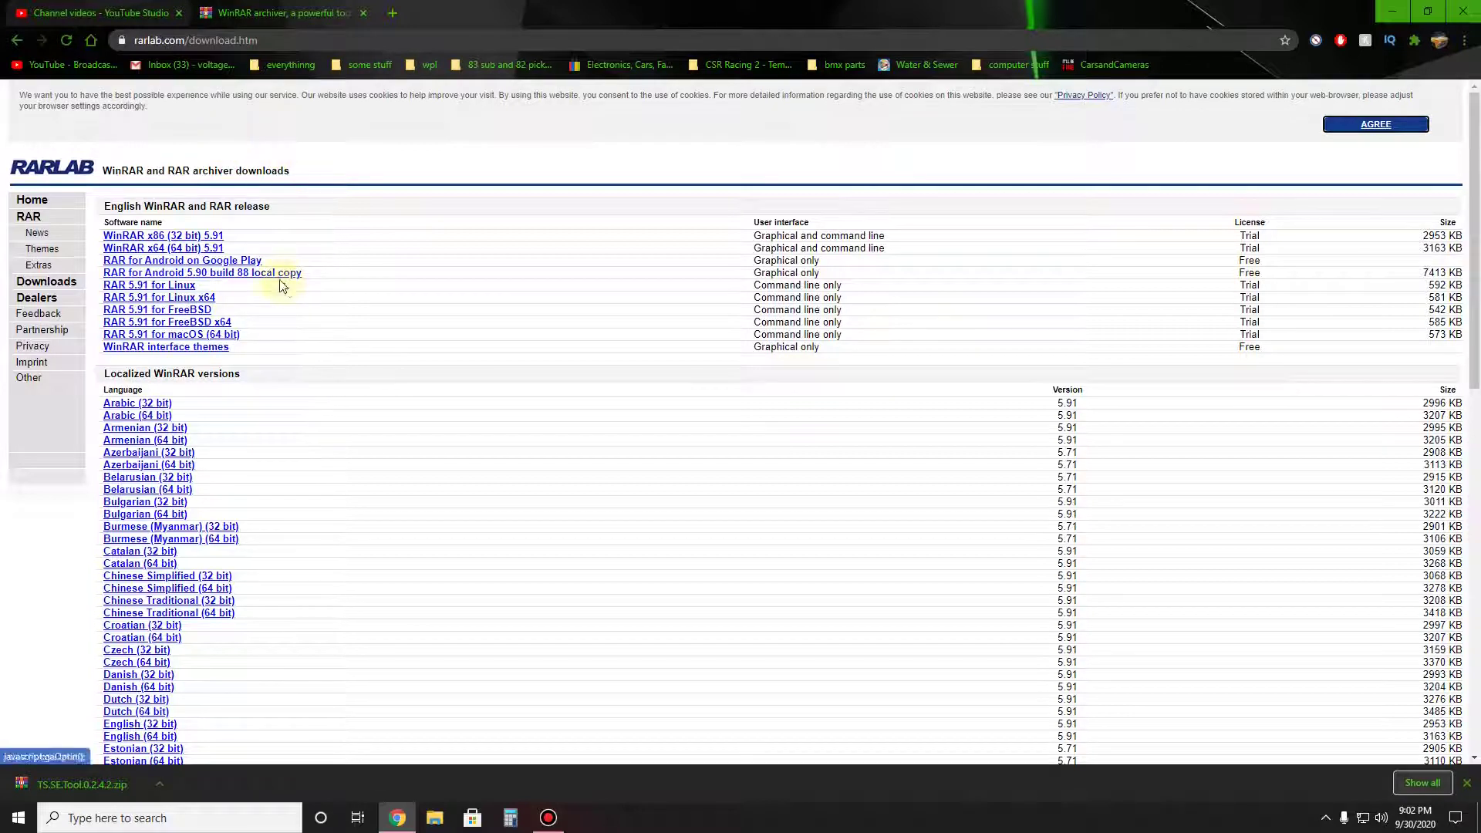
{"action": "left_click", "coordinate": [184, 249]}
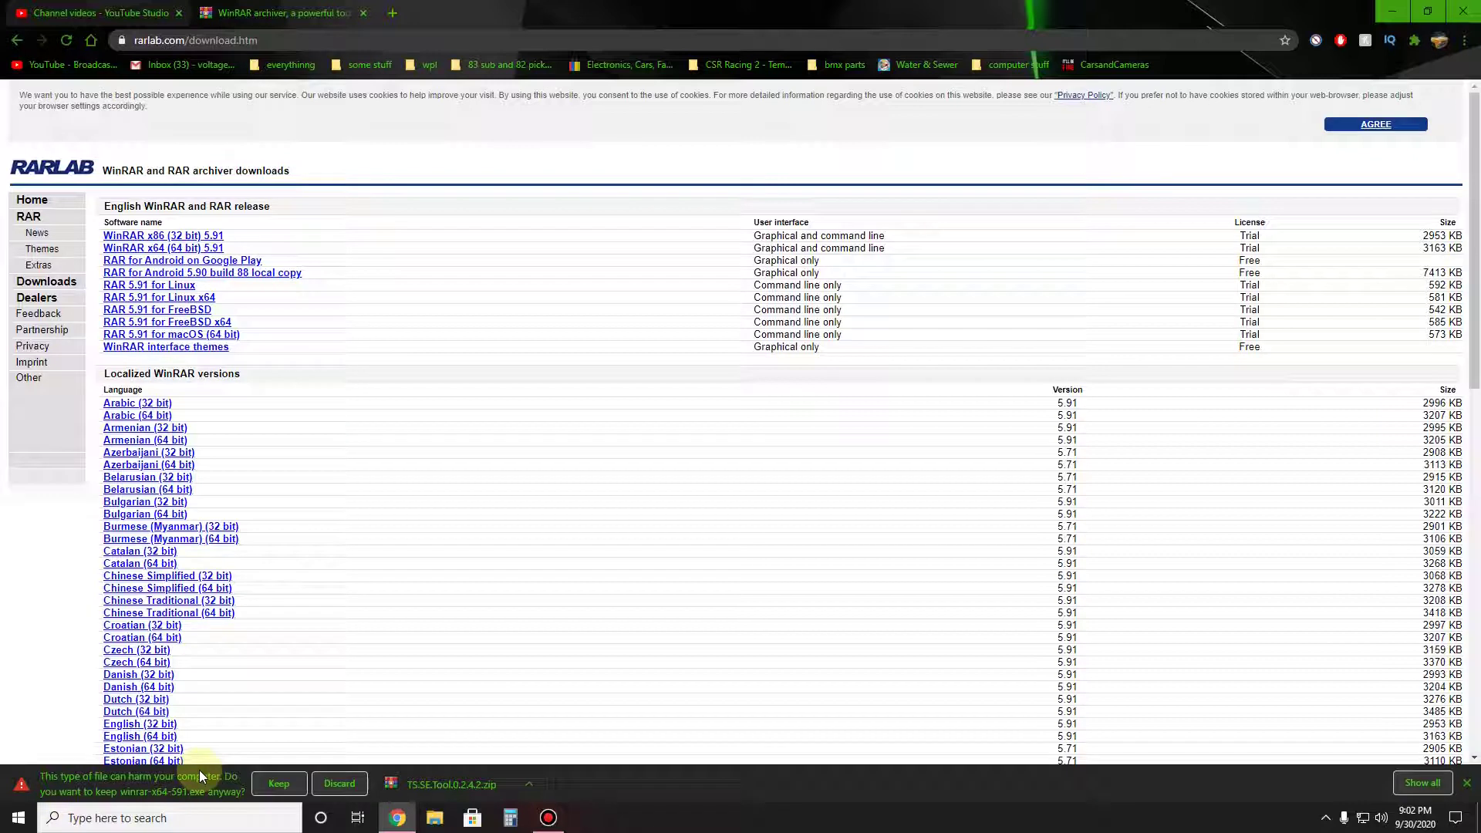
{"action": "left_click", "coordinate": [280, 784]}
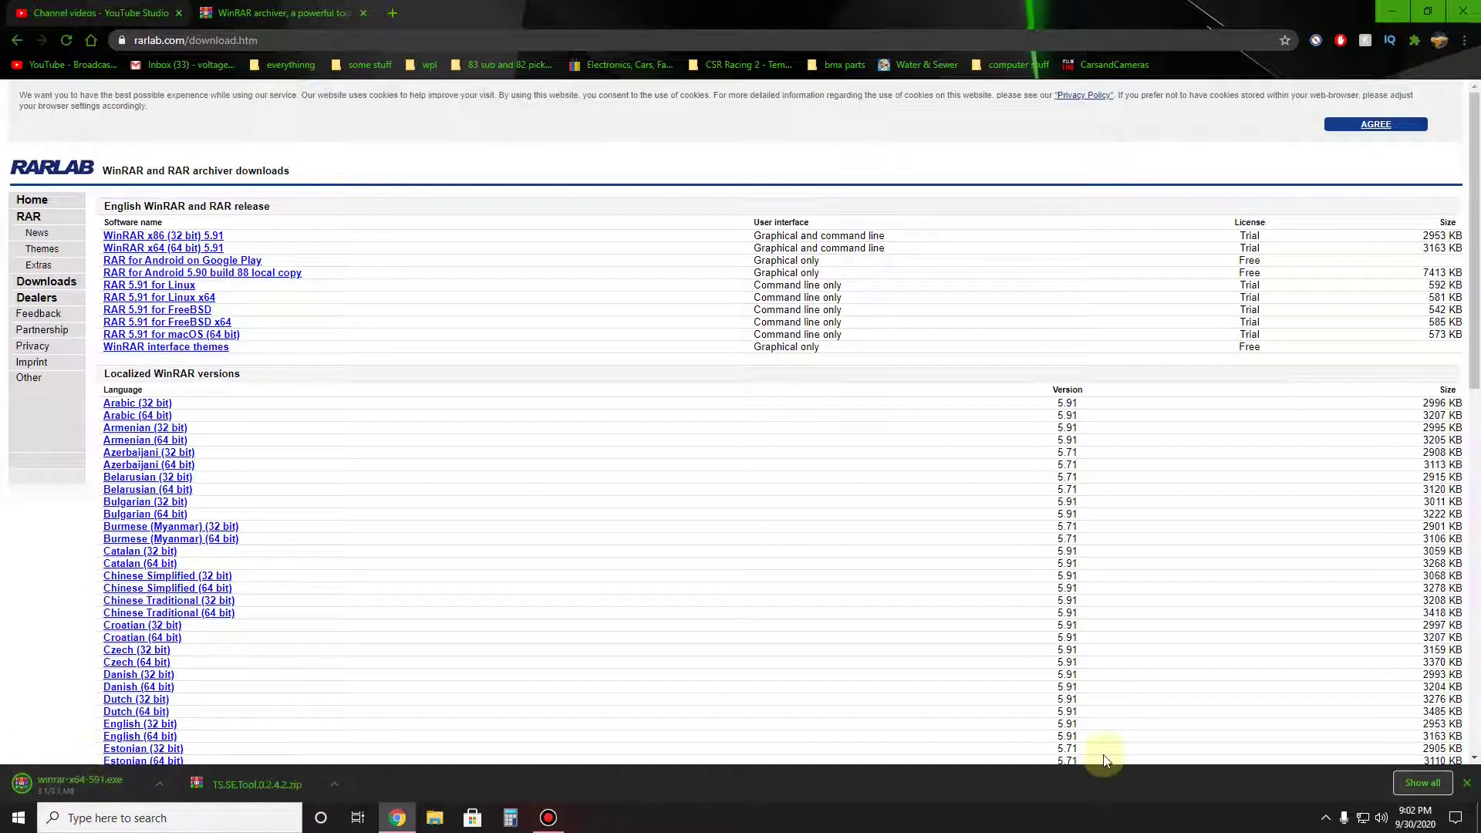
{"action": "left_click", "coordinate": [1469, 784]}
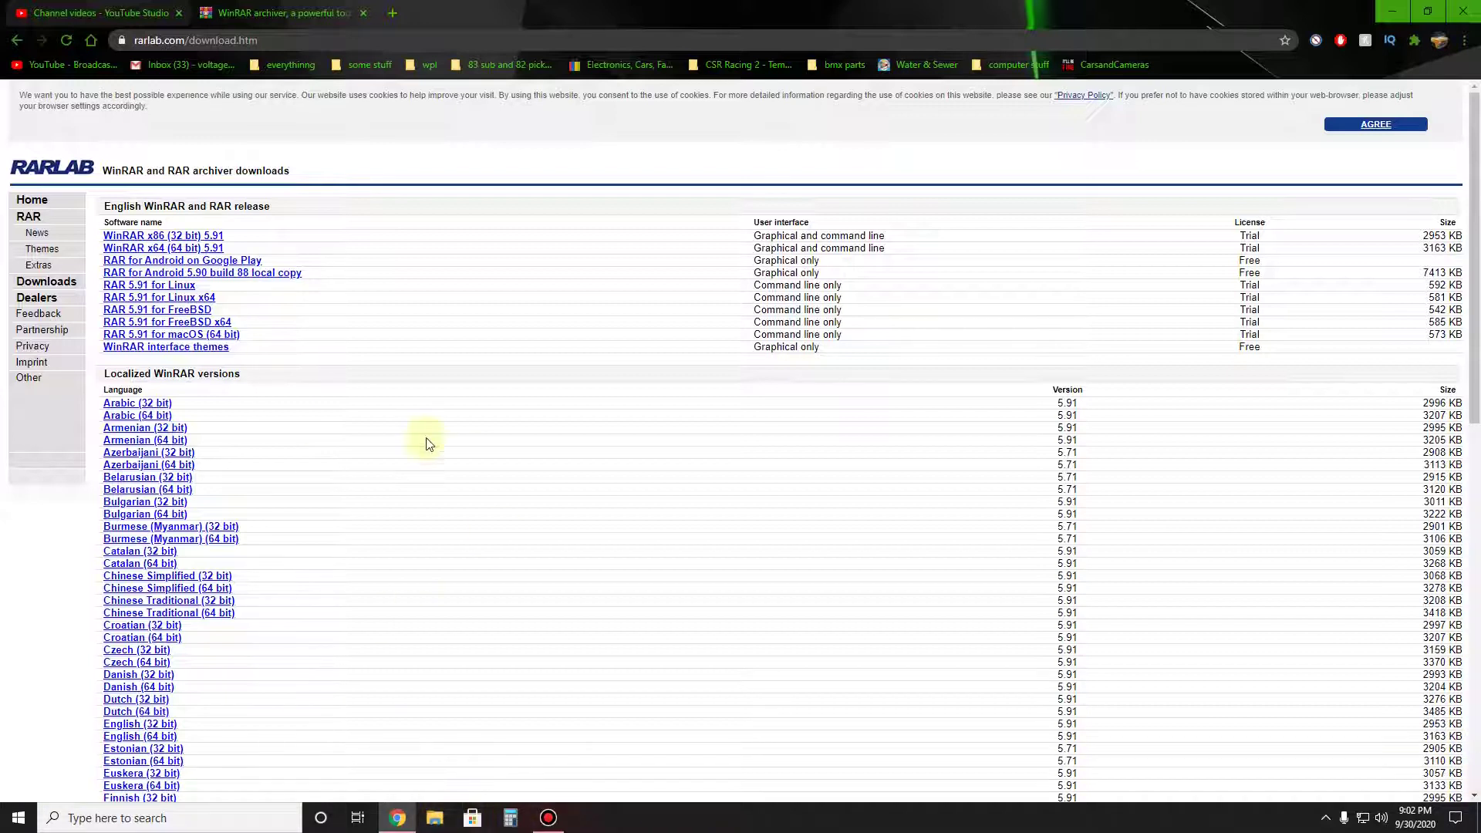
- Run the winrar-x64-591 installer from the Downloads folder as administrator, review its license agreement, and close it without installing
{"action": "left_click", "coordinate": [434, 818]}
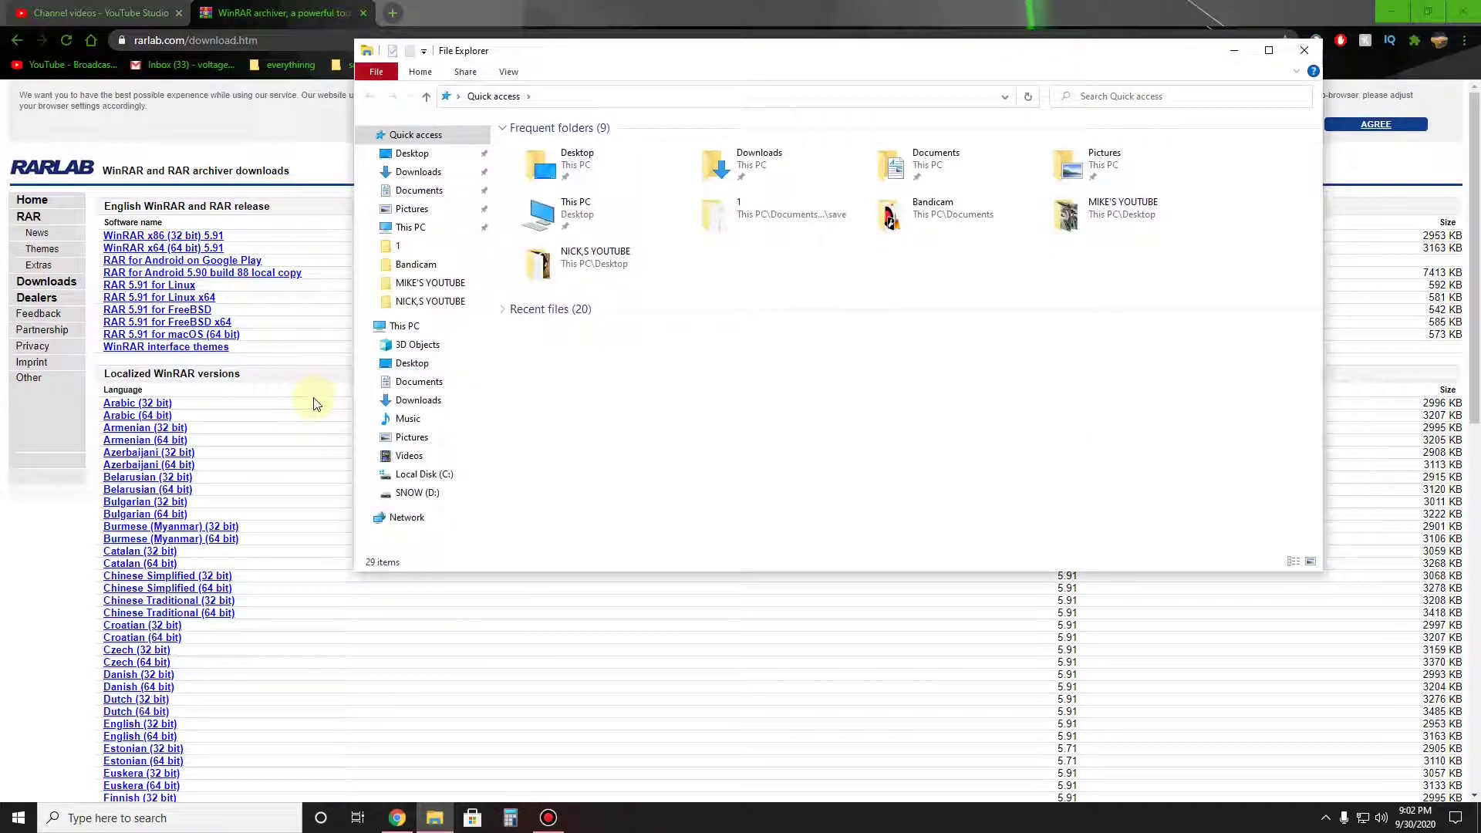
{"action": "left_click", "coordinate": [419, 171]}
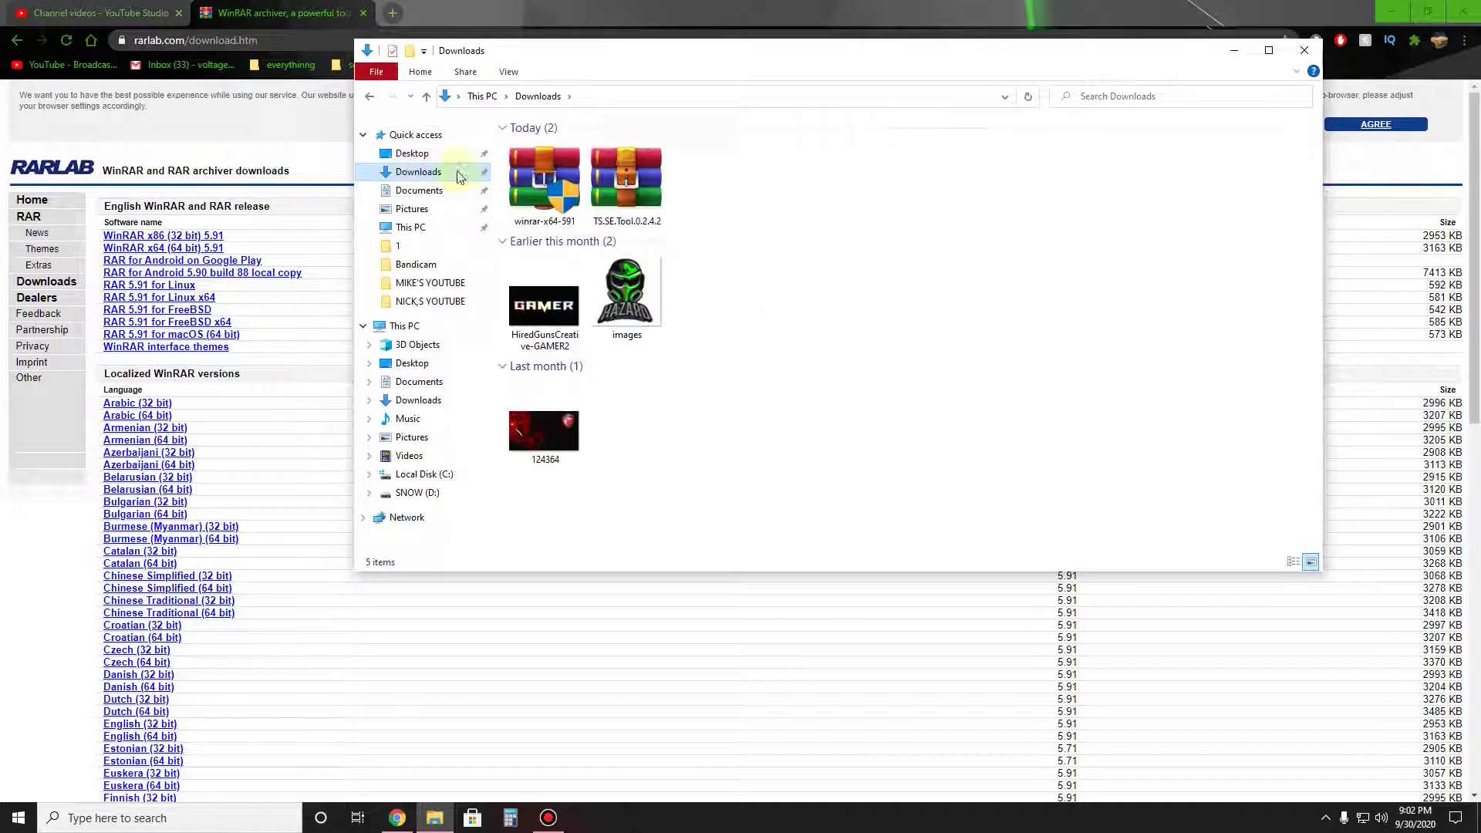
{"action": "left_click", "coordinate": [540, 193]}
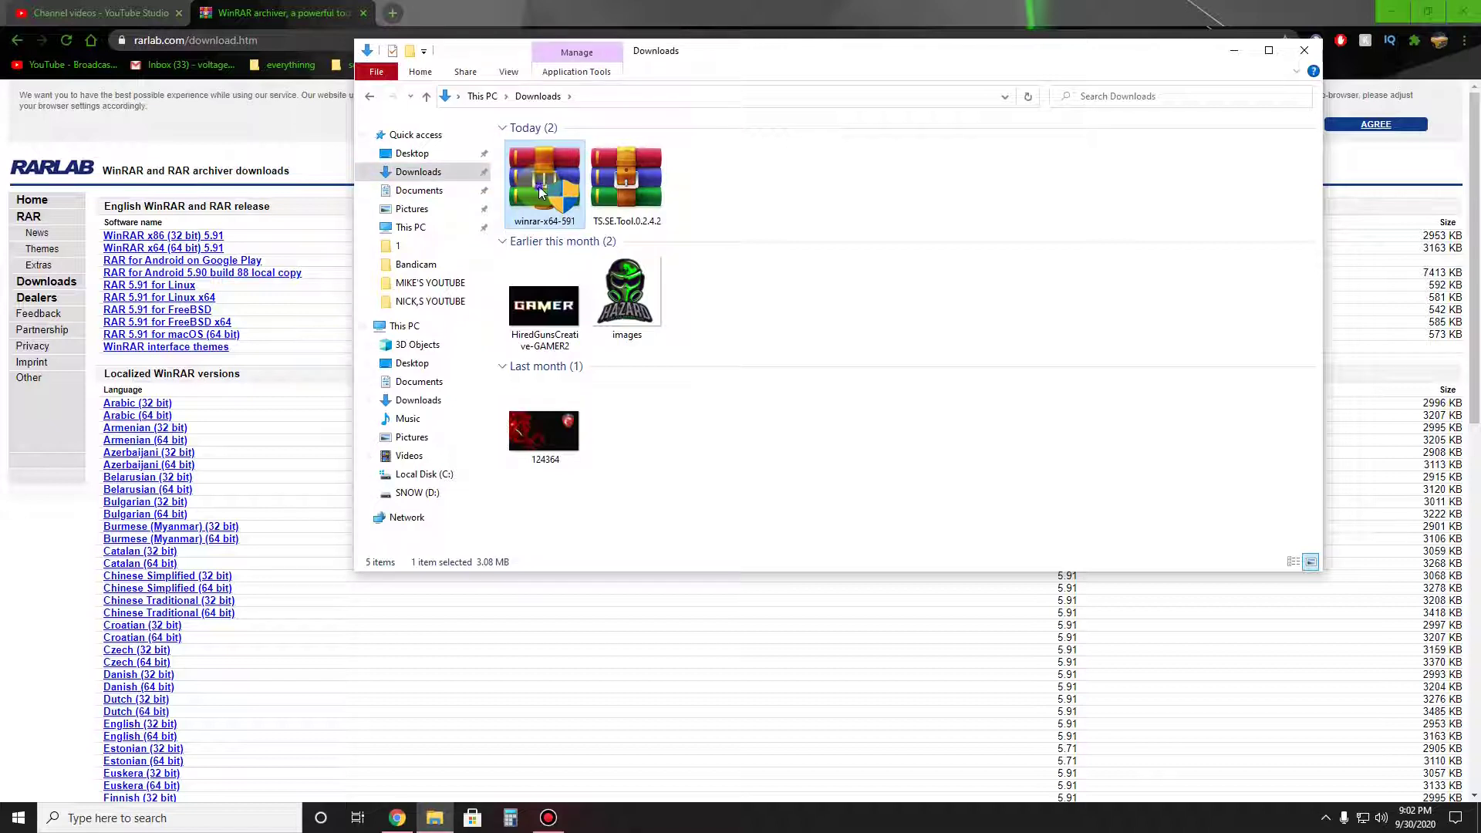
{"action": "right_click", "coordinate": [540, 193]}
{"action": "left_click", "coordinate": [594, 215]}
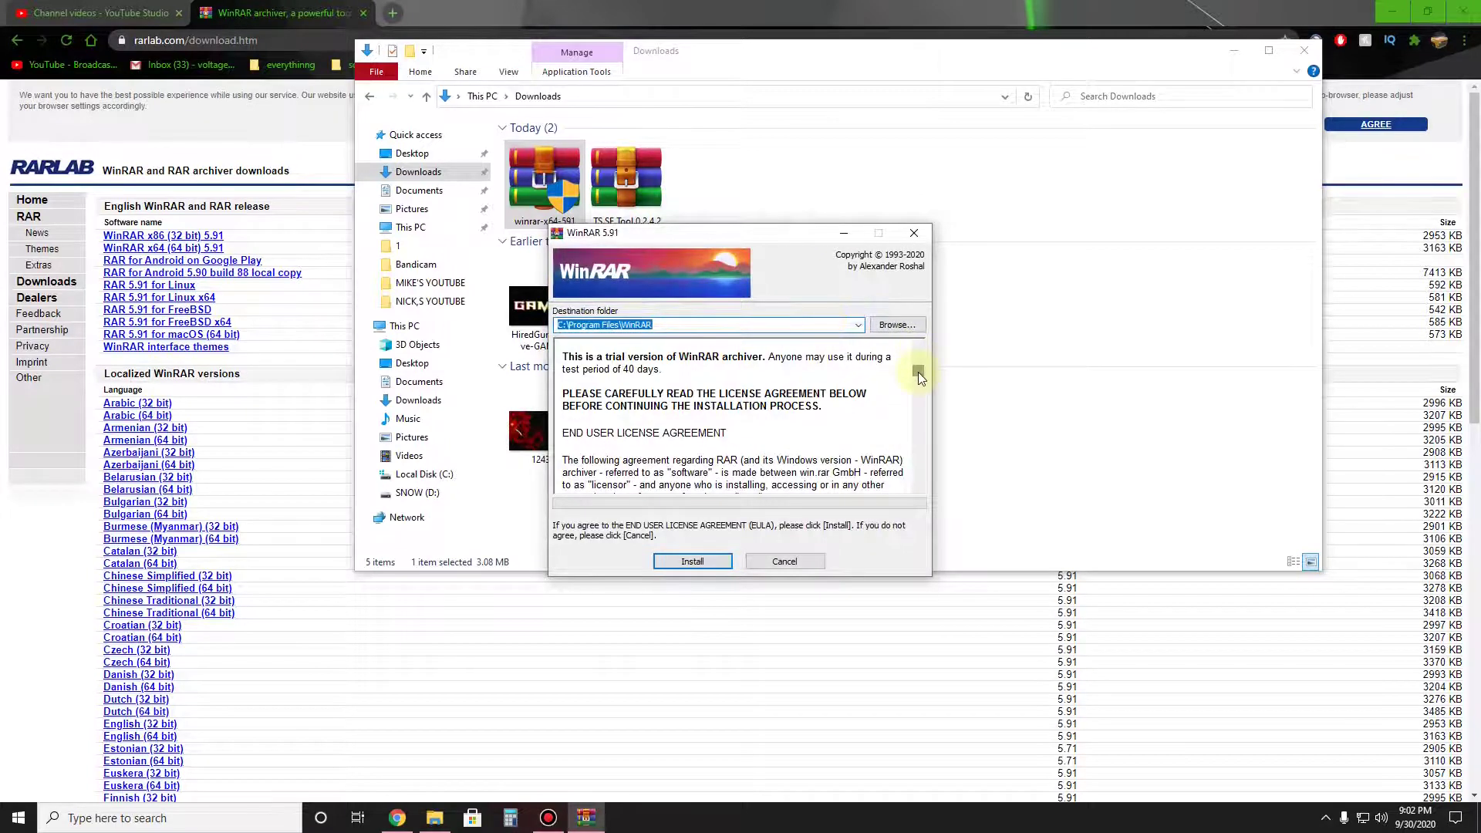
{"action": "left_click_drag", "start_coordinate": [919, 376], "coordinate": [918, 461]}
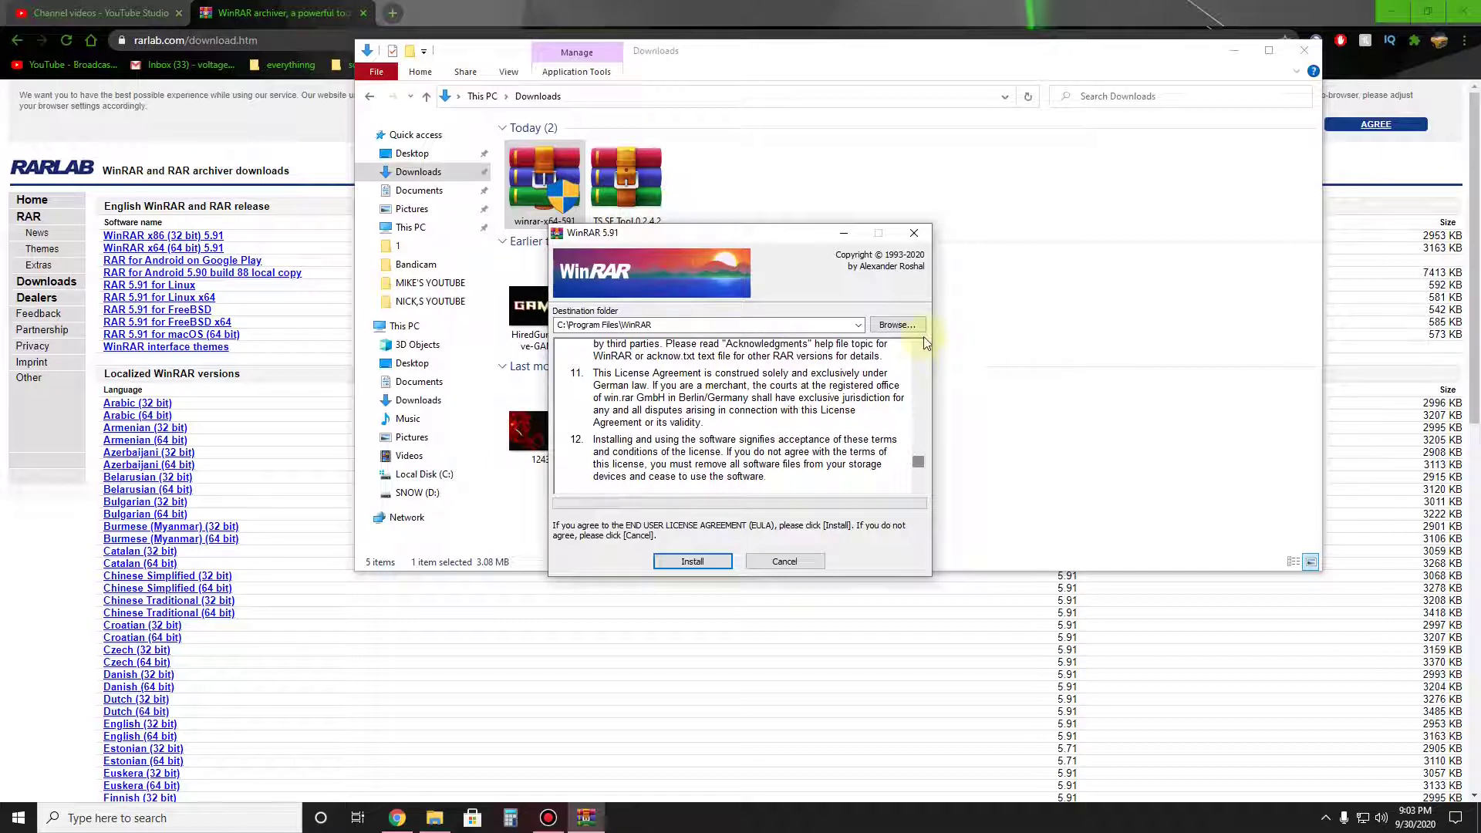
{"action": "left_click", "coordinate": [916, 233]}
- Delete the winrar-x64-591 installer from the Downloads folder
{"action": "right_click", "coordinate": [550, 189]}
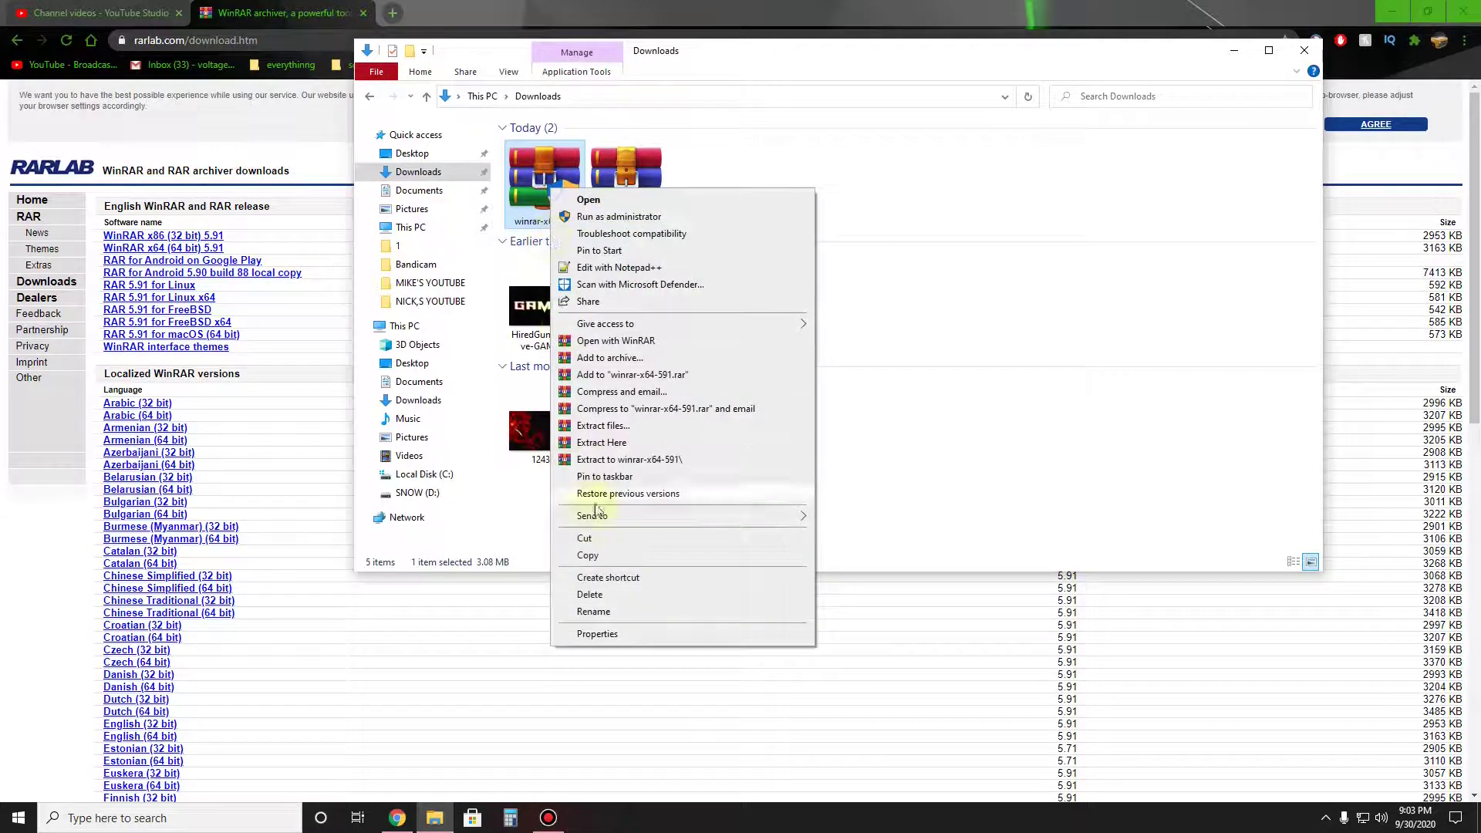
{"action": "left_click", "coordinate": [603, 594]}
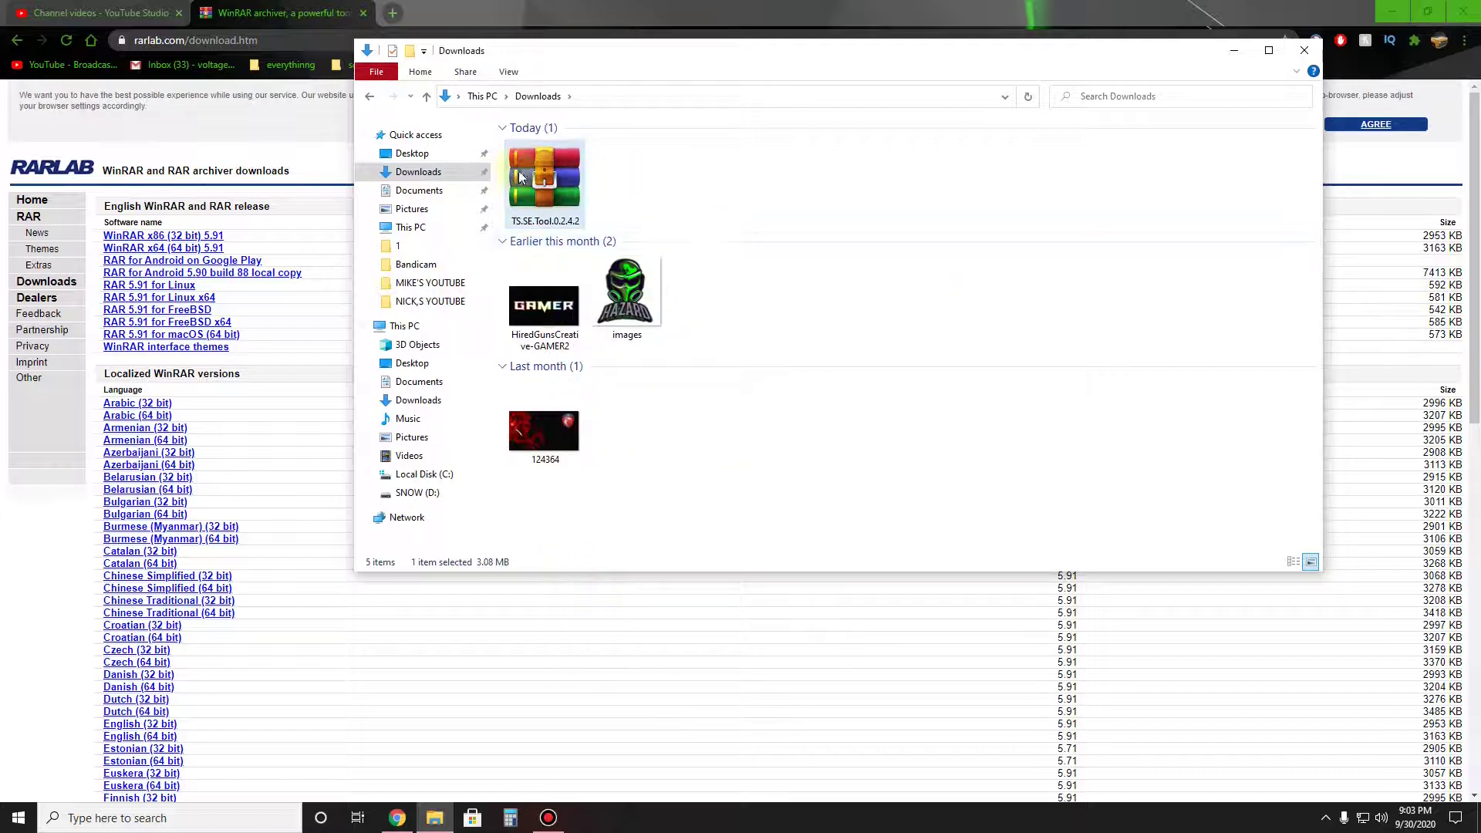
- Extract the TS.SE.Tool.0.2.4.2 archive with WinRAR into a folder of the same name in Downloads
{"action": "right_click", "coordinate": [543, 172]}
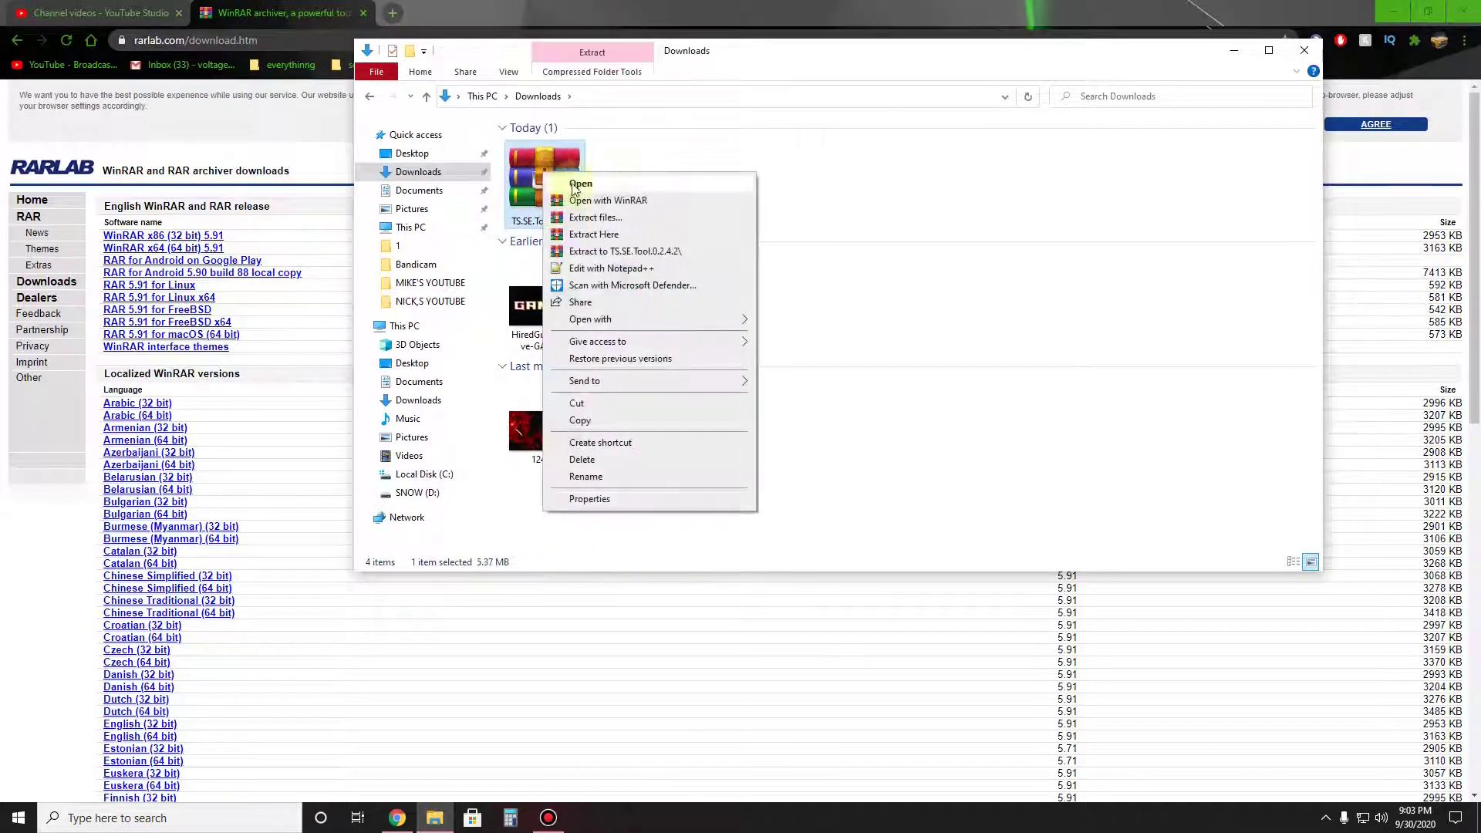
{"action": "left_click", "coordinate": [609, 219]}
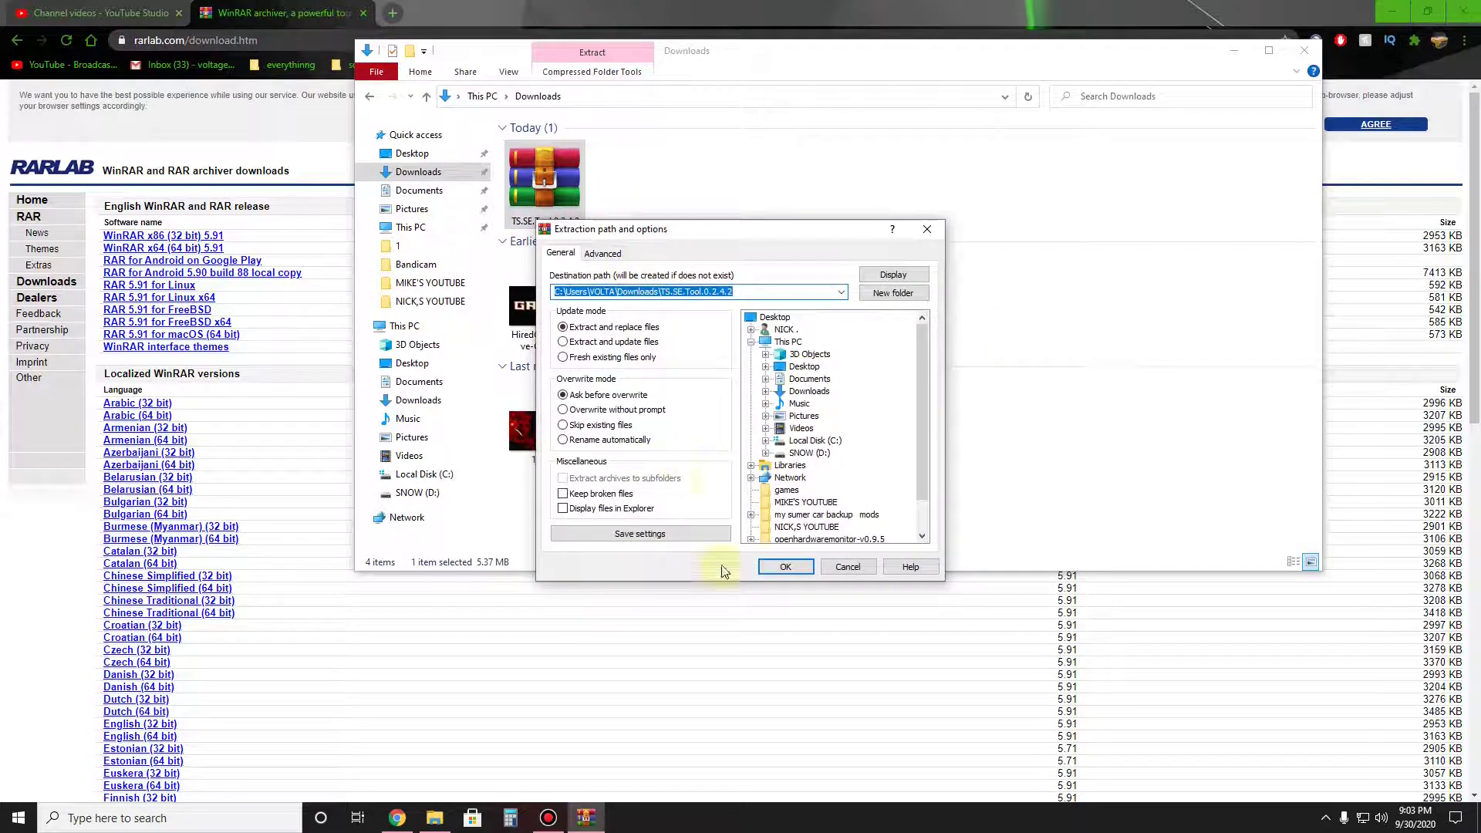
{"action": "left_click", "coordinate": [787, 567]}
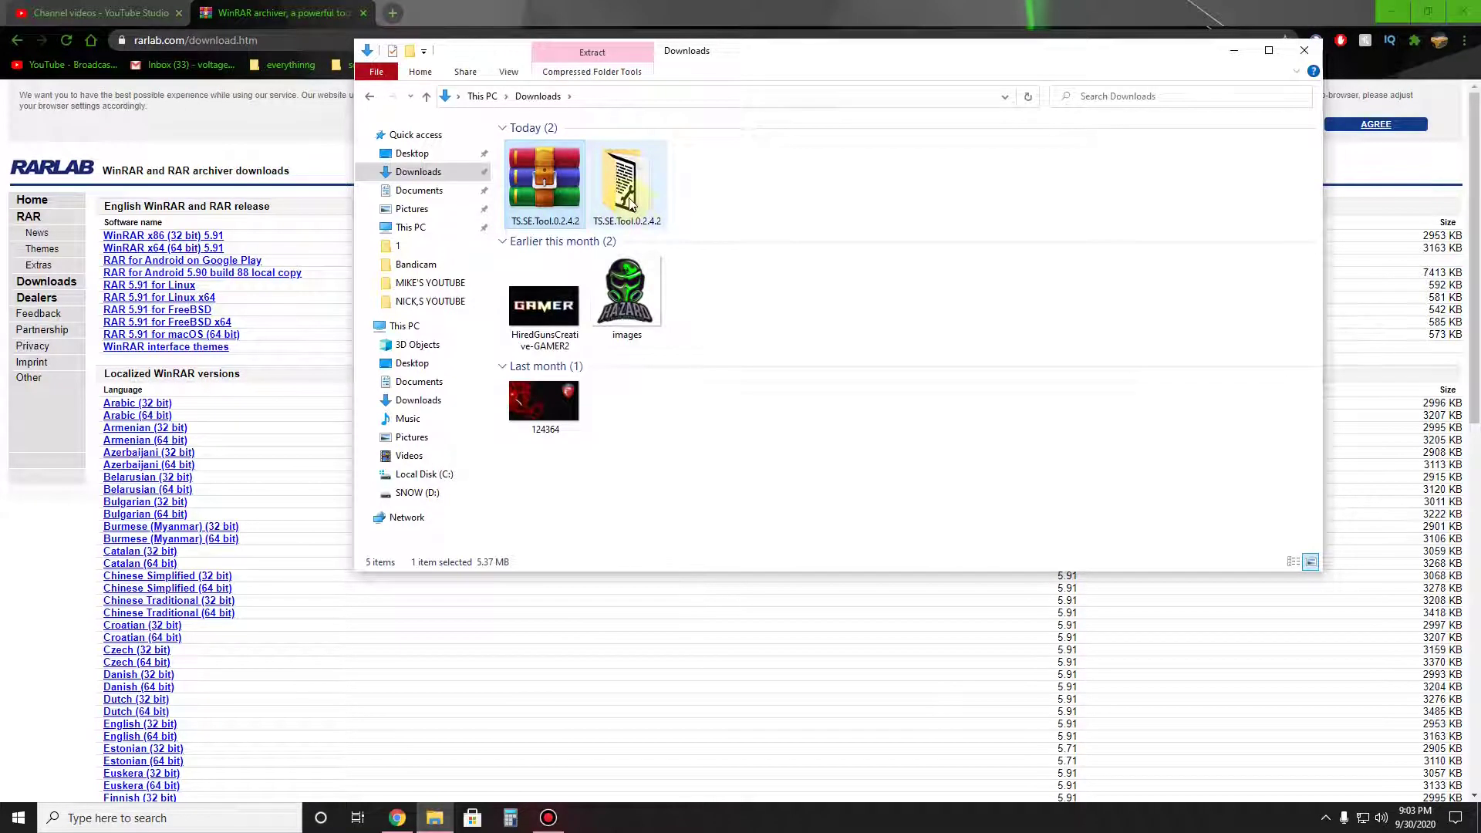
- Close the WinRAR download page and minimize the browser to leave the Downloads folder on the desktop
{"action": "left_click", "coordinate": [360, 13]}
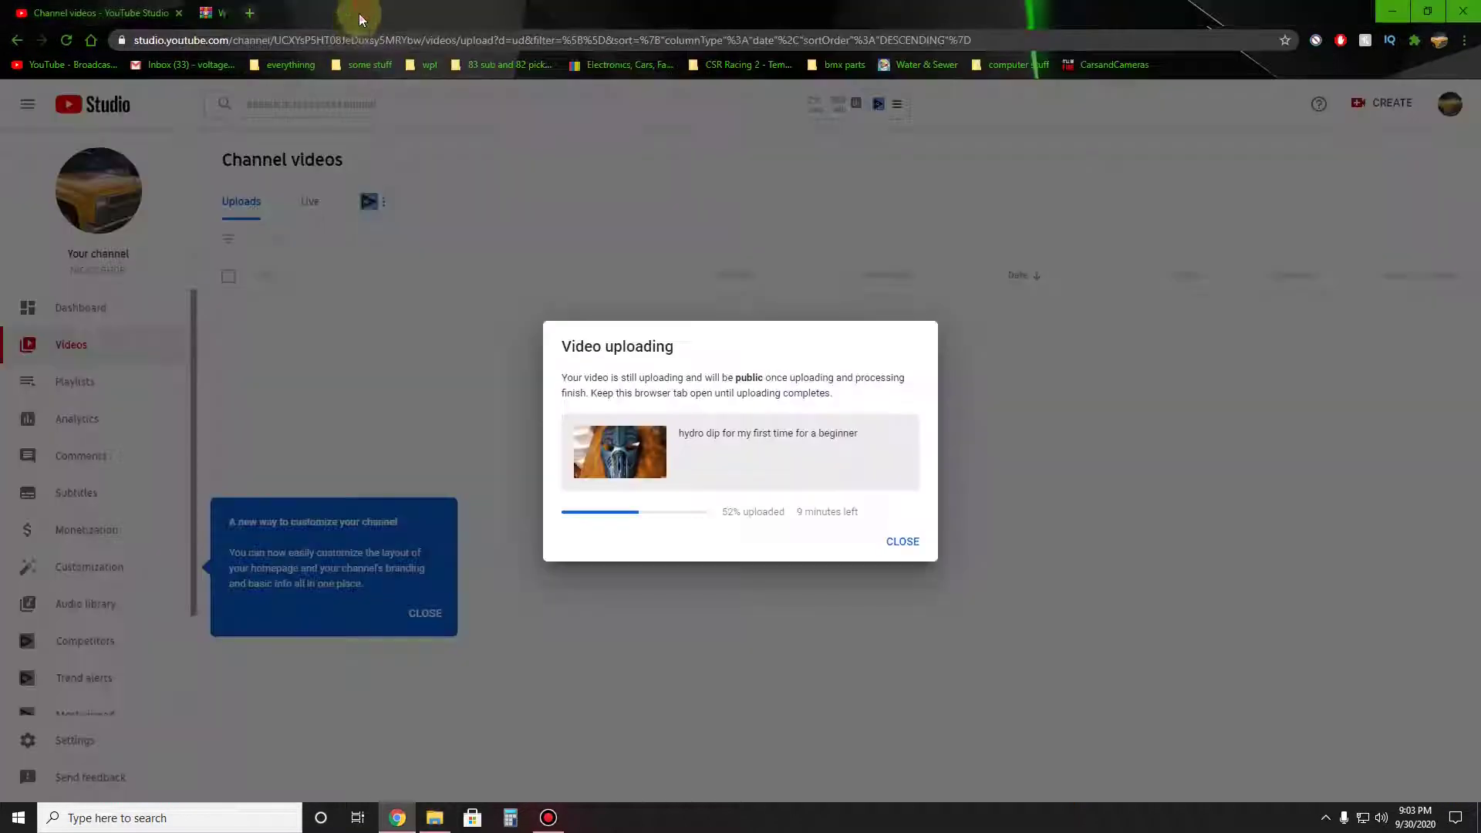
{"action": "left_click", "coordinate": [397, 817]}
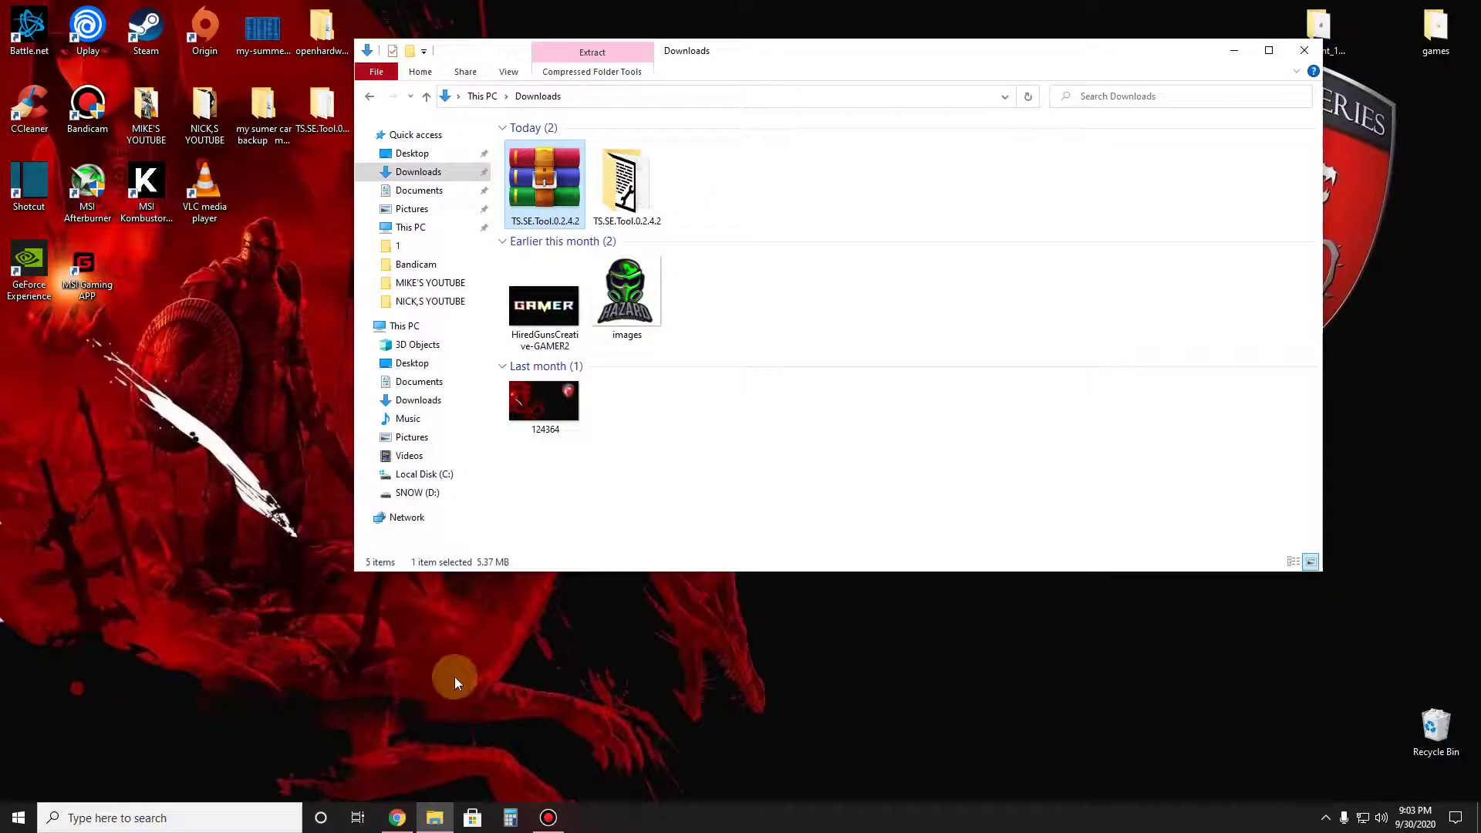
- Open the TS.SE.Tool.0.2.4.2 folder on the desktop, run the TS SE Tool application and dismiss its startup messages
{"action": "left_click", "coordinate": [659, 197]}
{"action": "key", "text": "super+d"}
{"action": "double_click", "coordinate": [333, 114]}
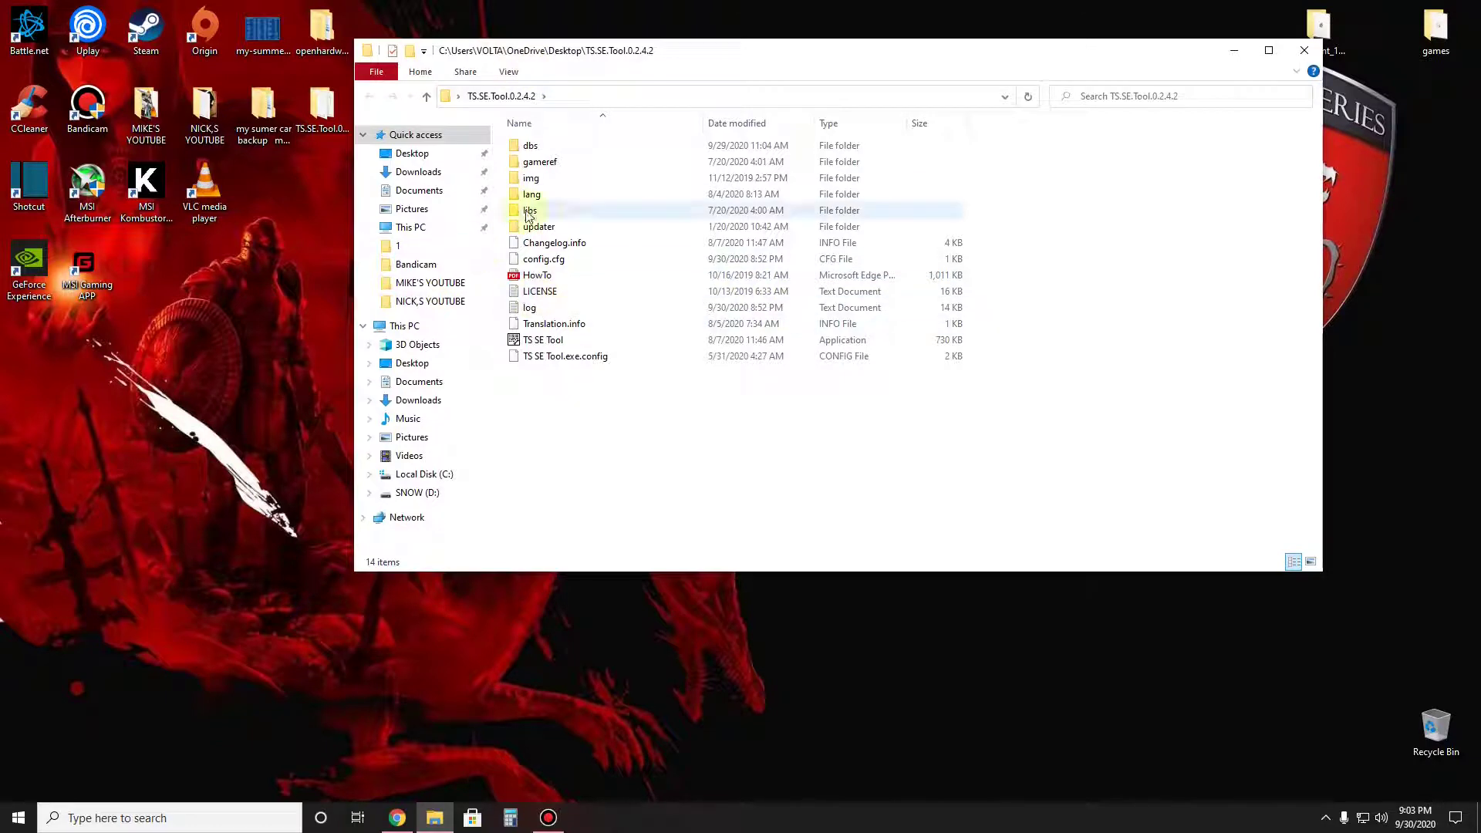
{"action": "double_click", "coordinate": [544, 342]}
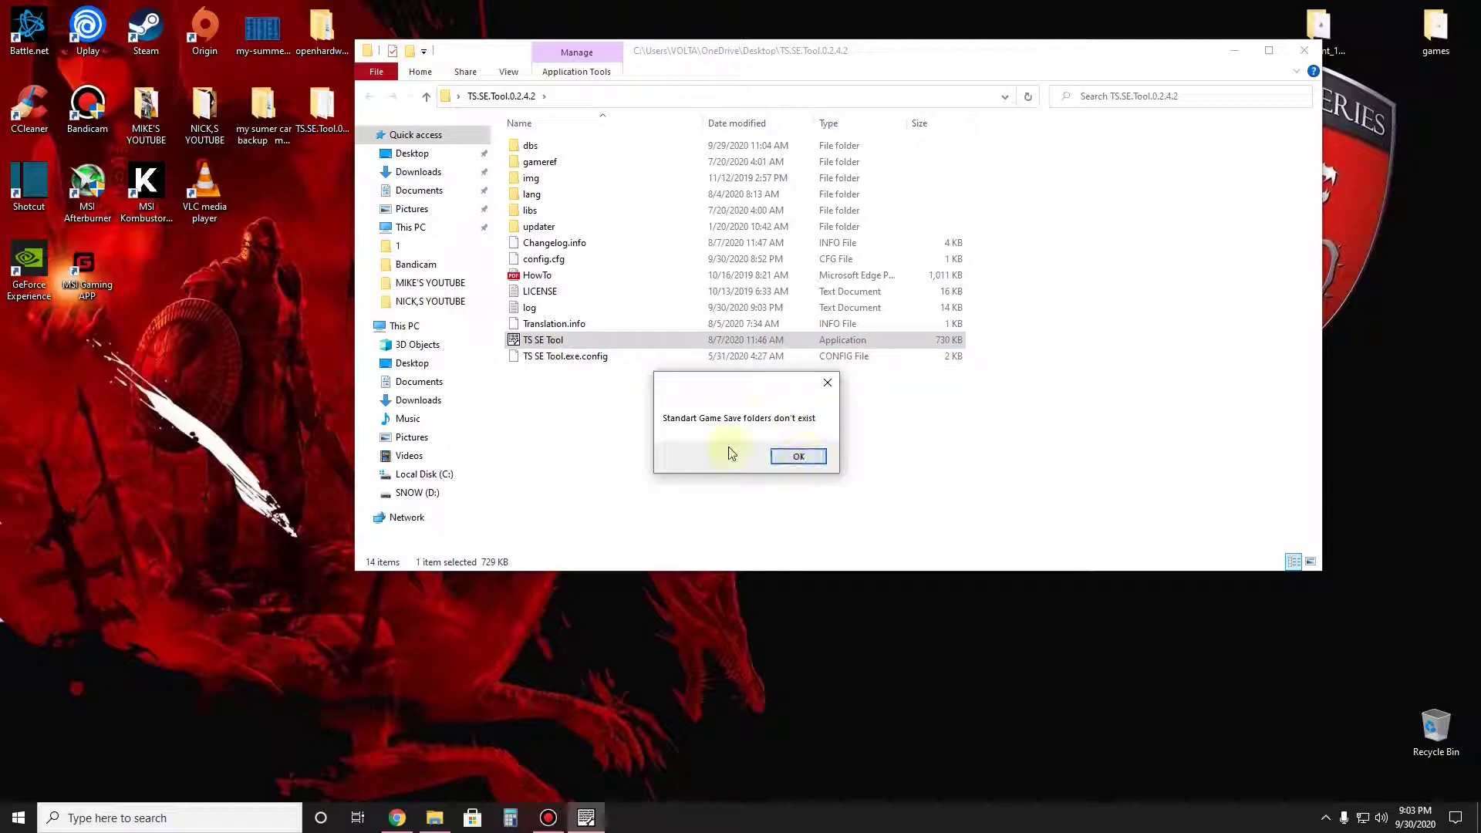
{"action": "left_click", "coordinate": [795, 456]}
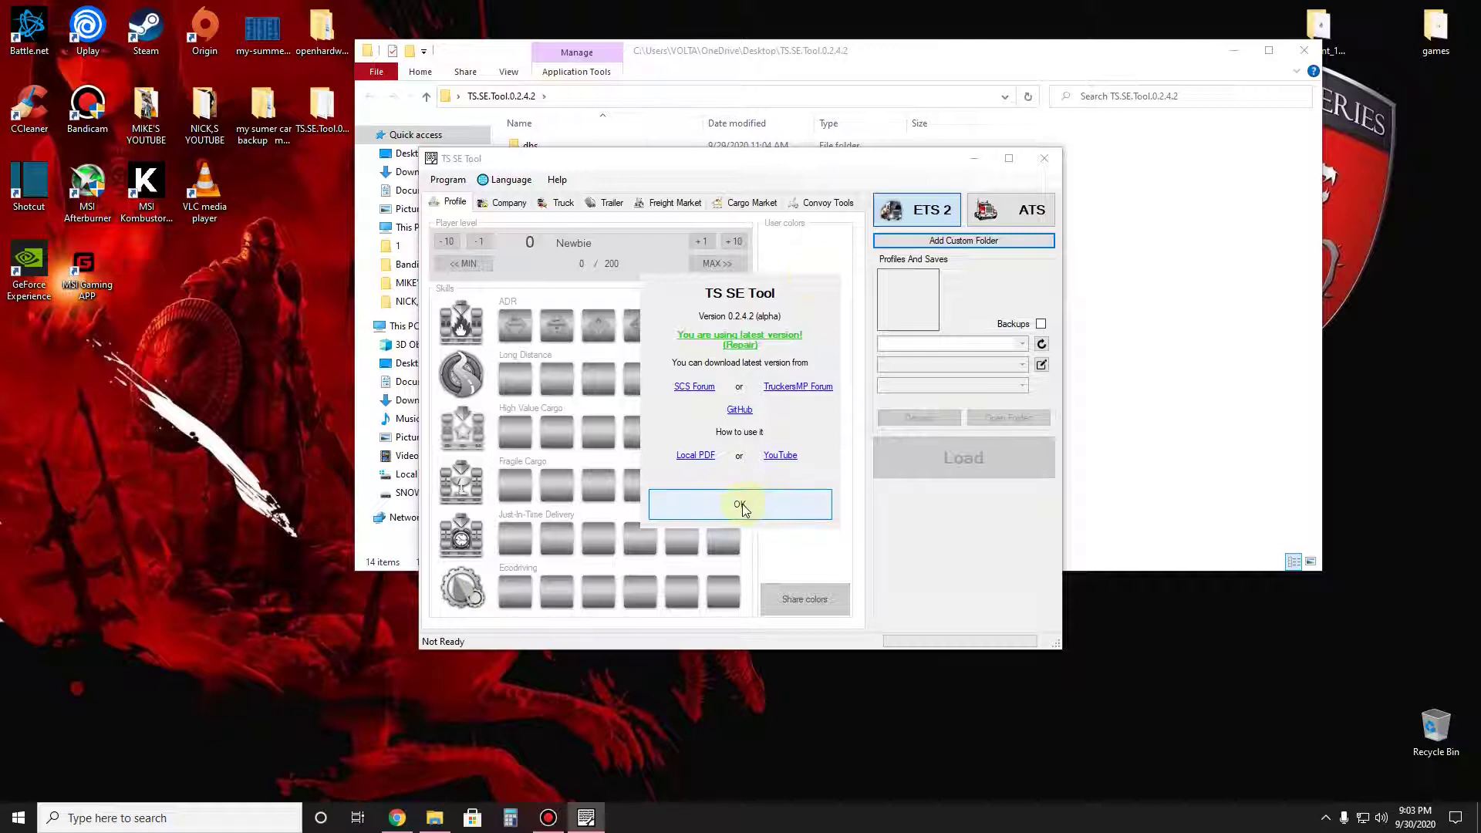
{"action": "left_click", "coordinate": [759, 514]}
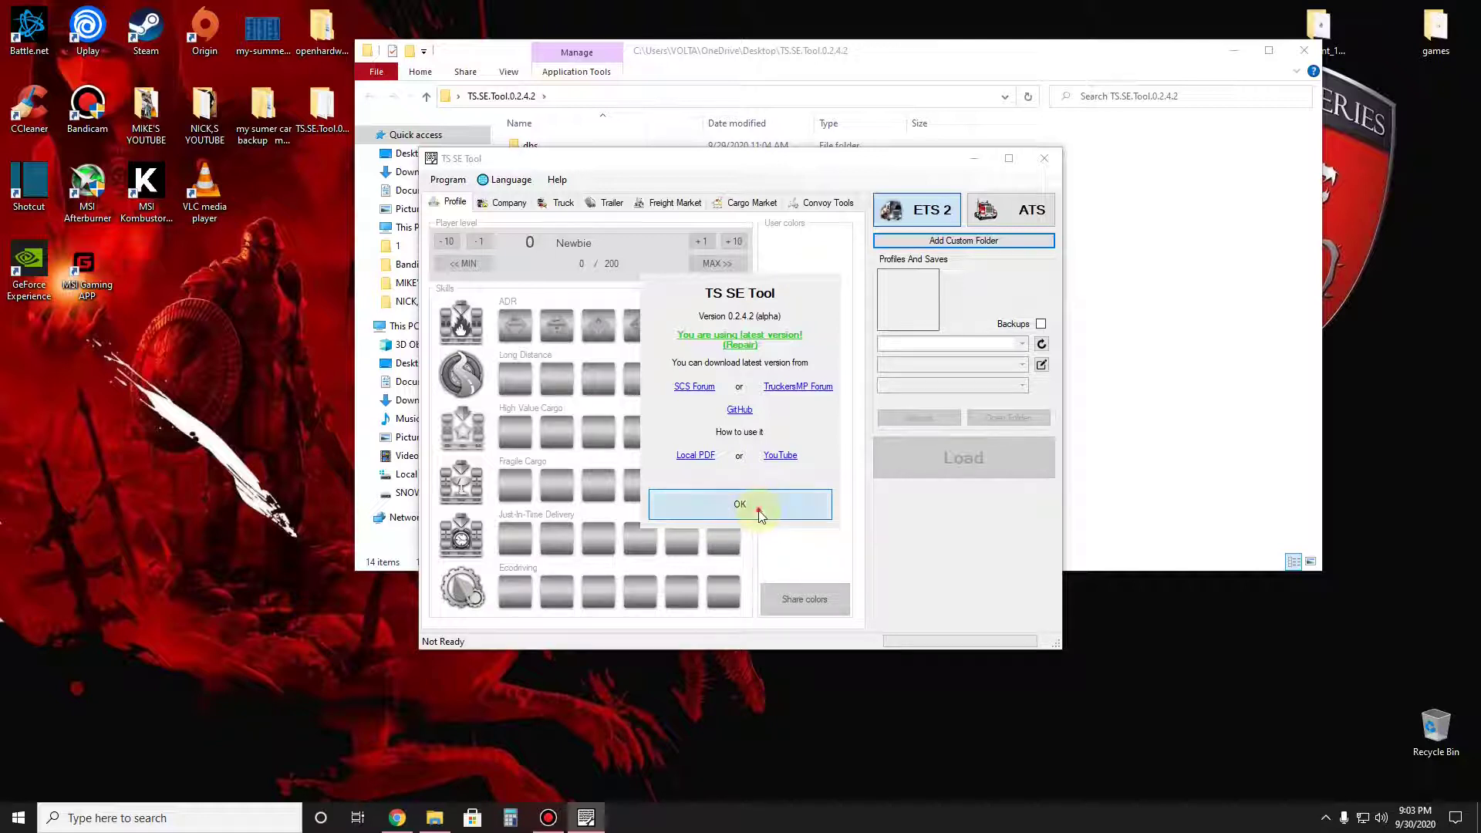
- Choose ATS as the game to edit, checking the ETS 2 option along the way
{"action": "left_click", "coordinate": [1024, 215]}
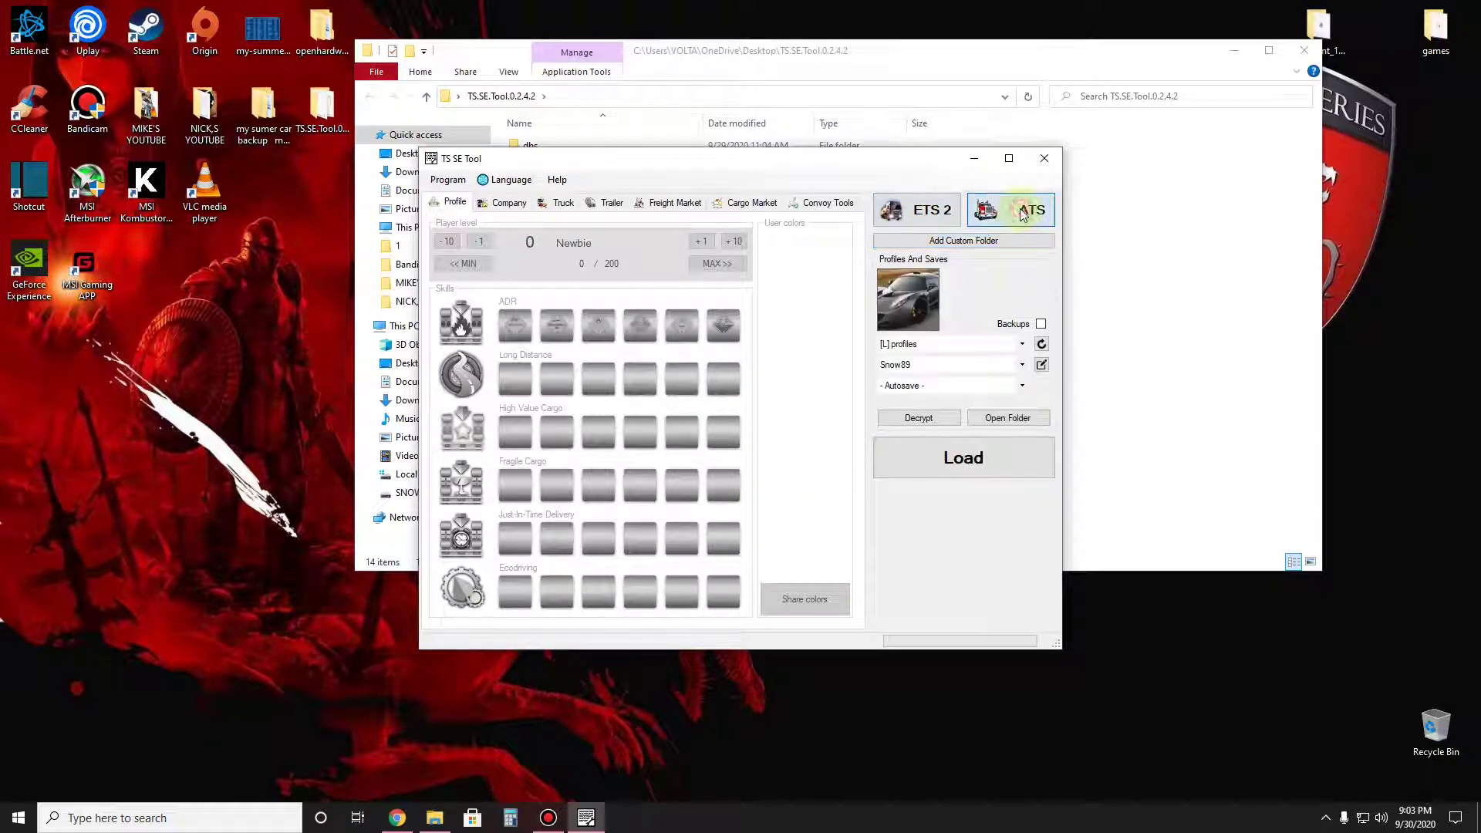
{"action": "left_click", "coordinate": [911, 222]}
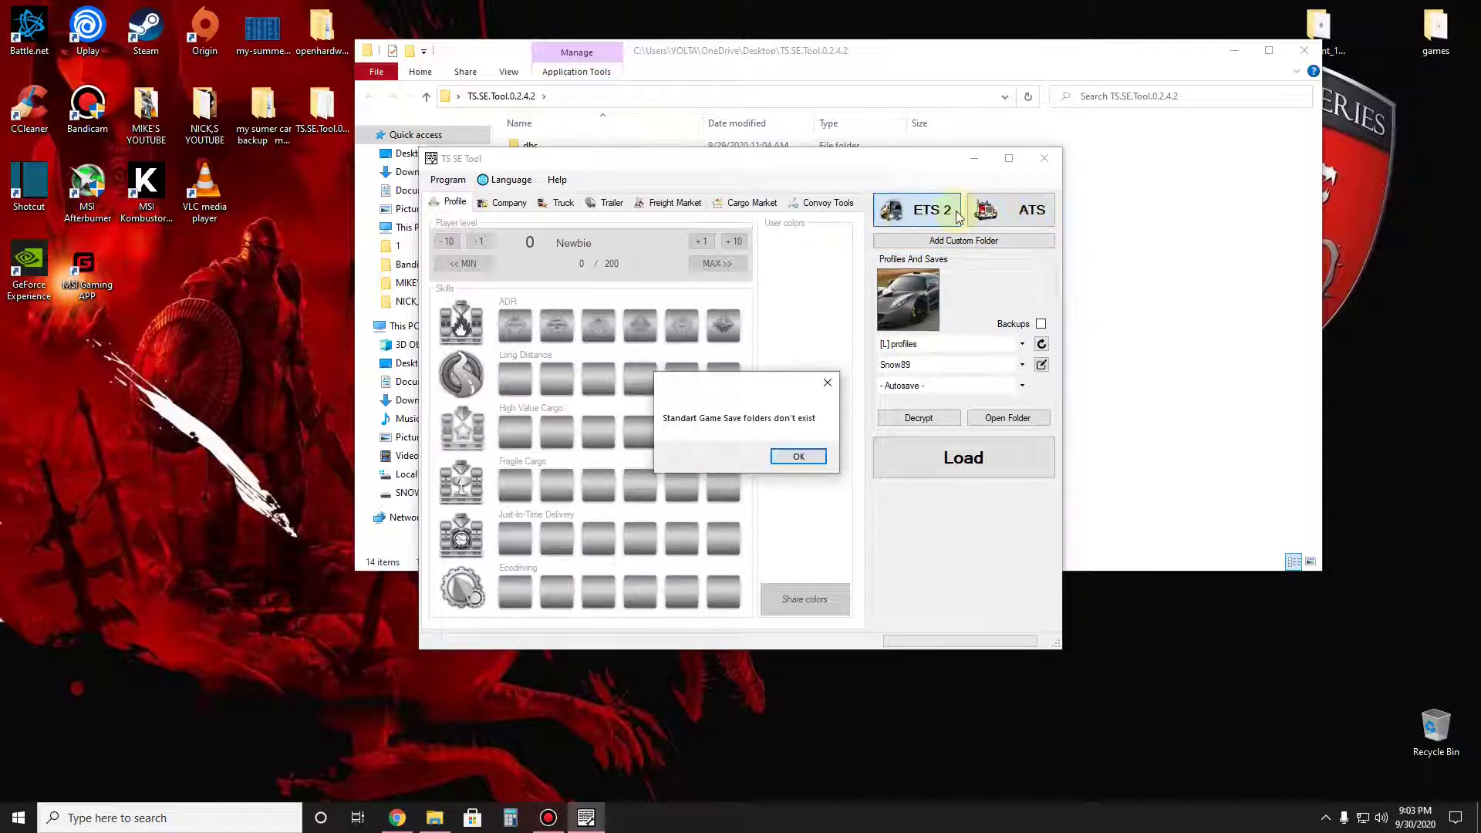
{"action": "left_click", "coordinate": [797, 457]}
{"action": "left_click", "coordinate": [1007, 215]}
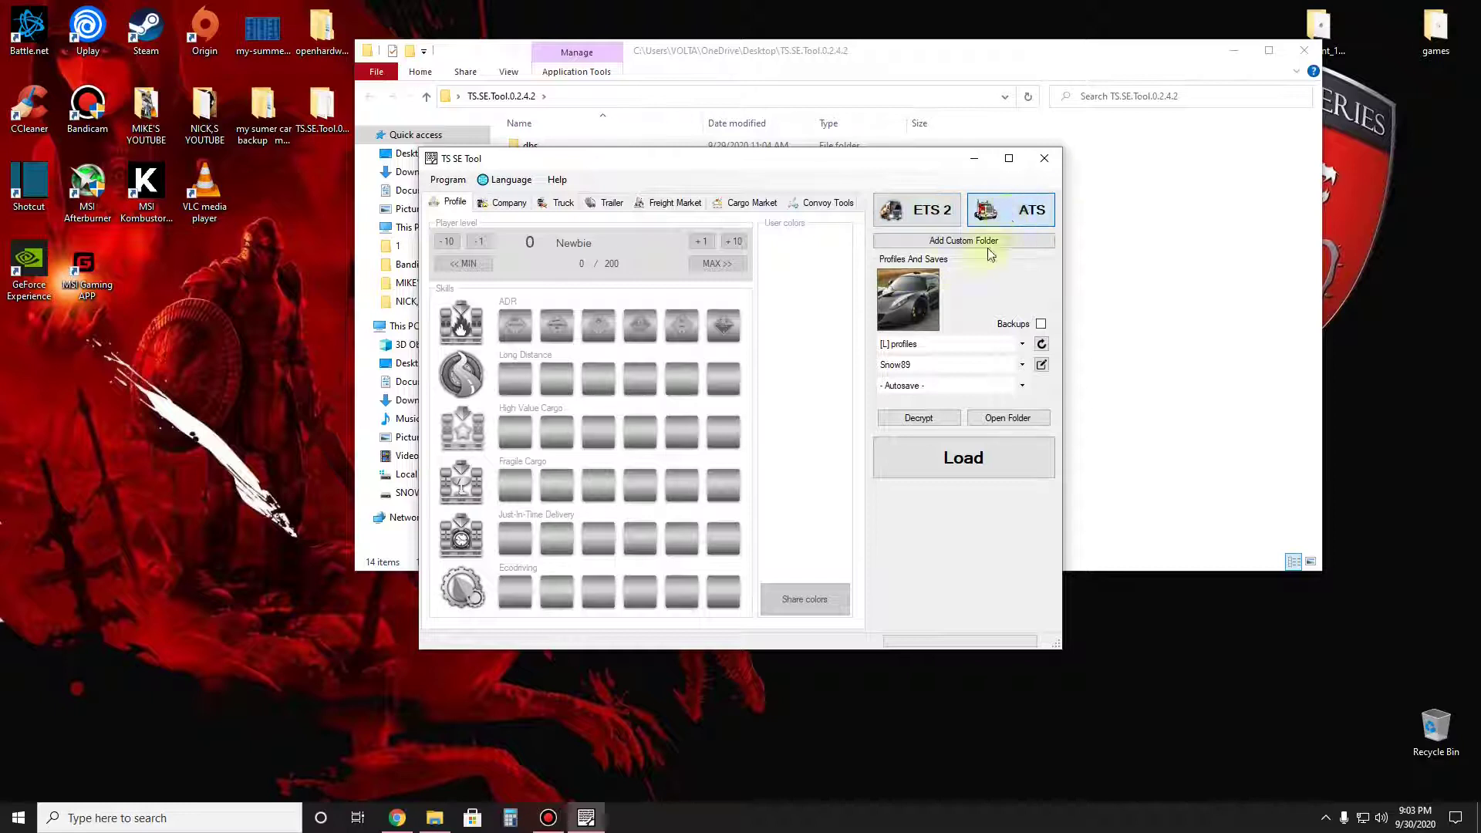
- Select the [L] profiles folder, the player's profile and the SNOW save, and load that save
{"action": "left_click", "coordinate": [926, 347]}
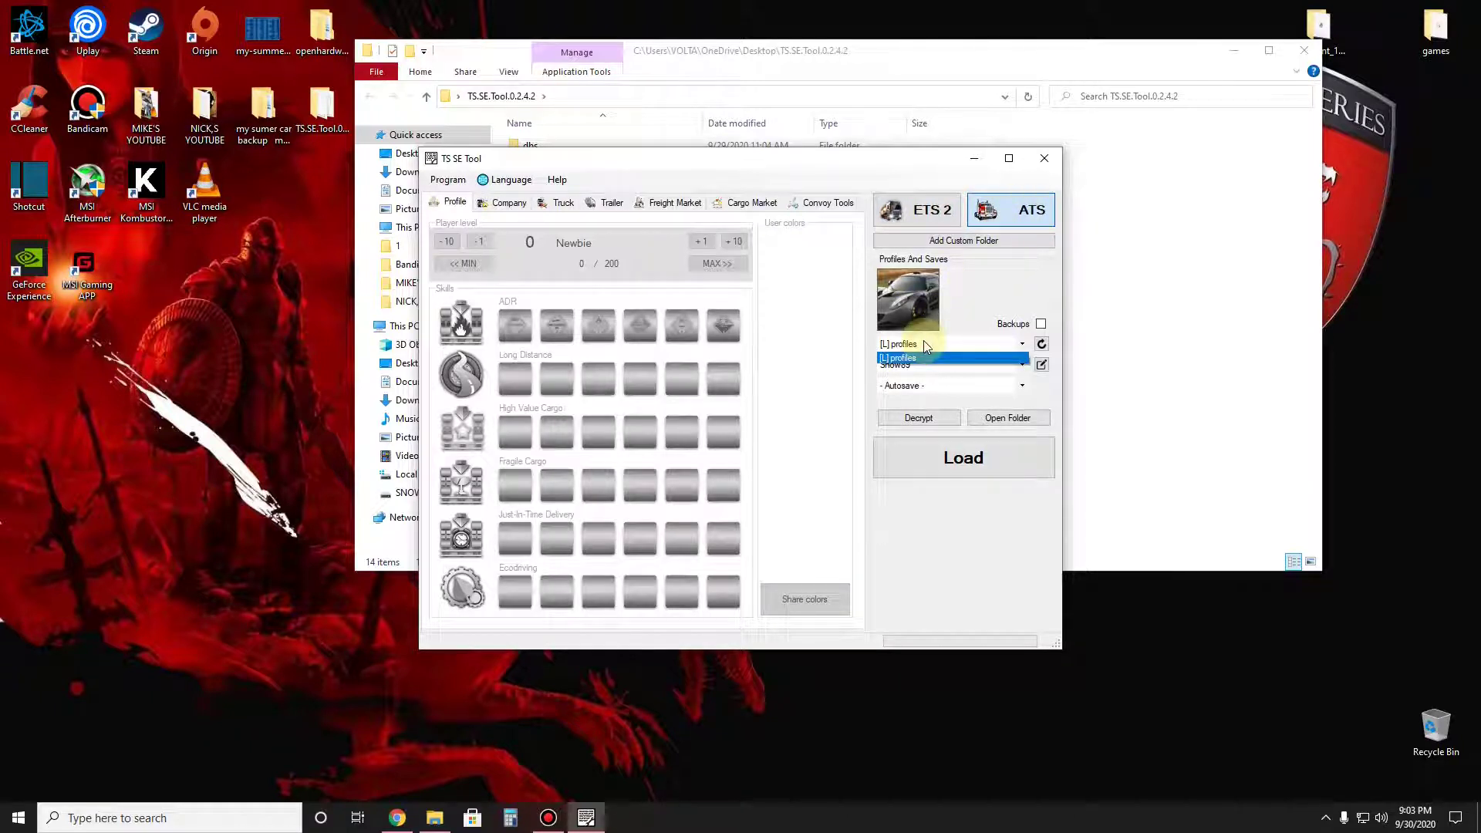
{"action": "left_click", "coordinate": [928, 356]}
{"action": "left_click", "coordinate": [919, 368]}
{"action": "left_click", "coordinate": [920, 371]}
{"action": "left_click", "coordinate": [926, 387]}
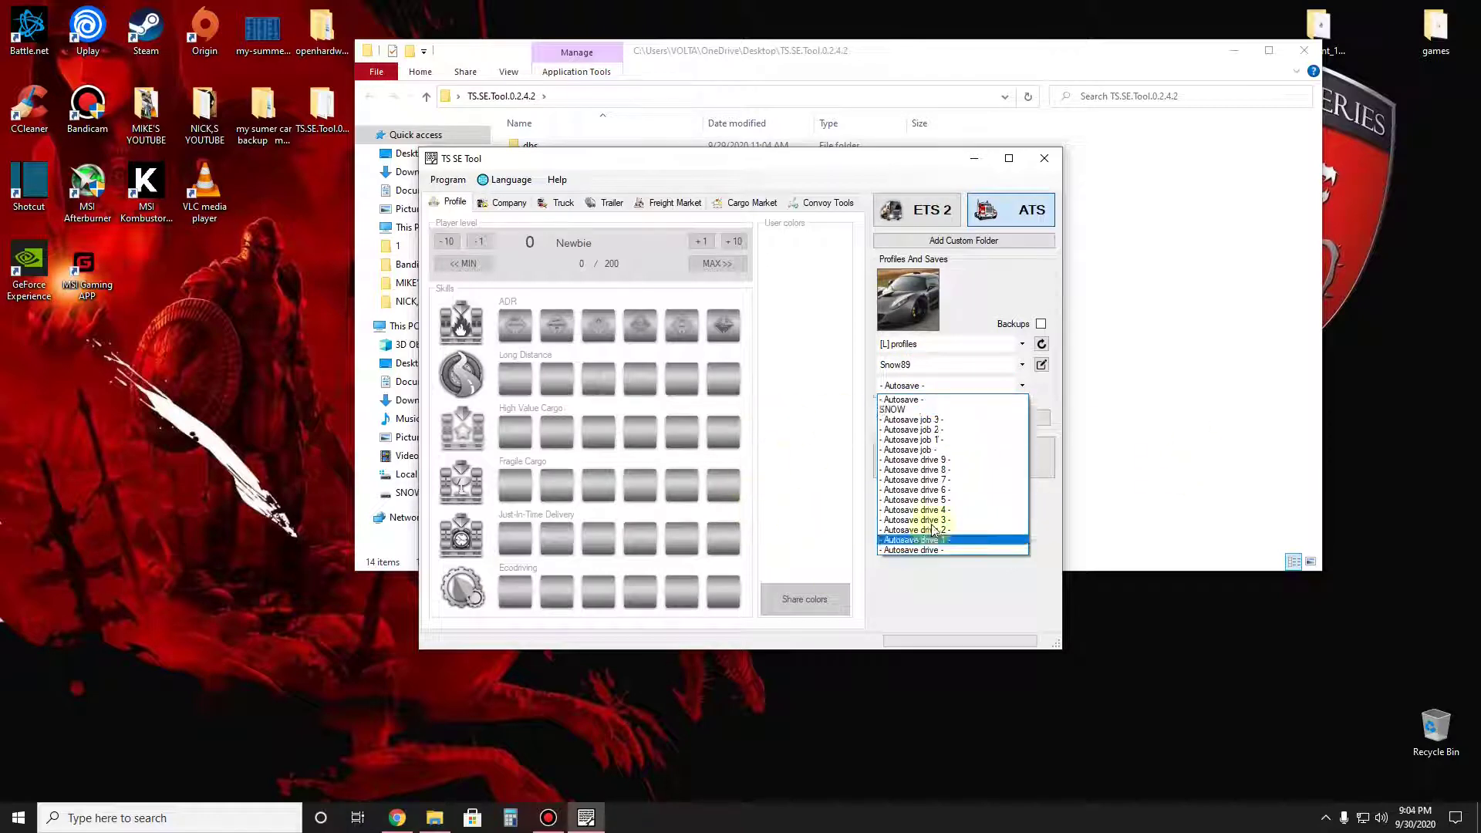
{"action": "left_click", "coordinate": [897, 410]}
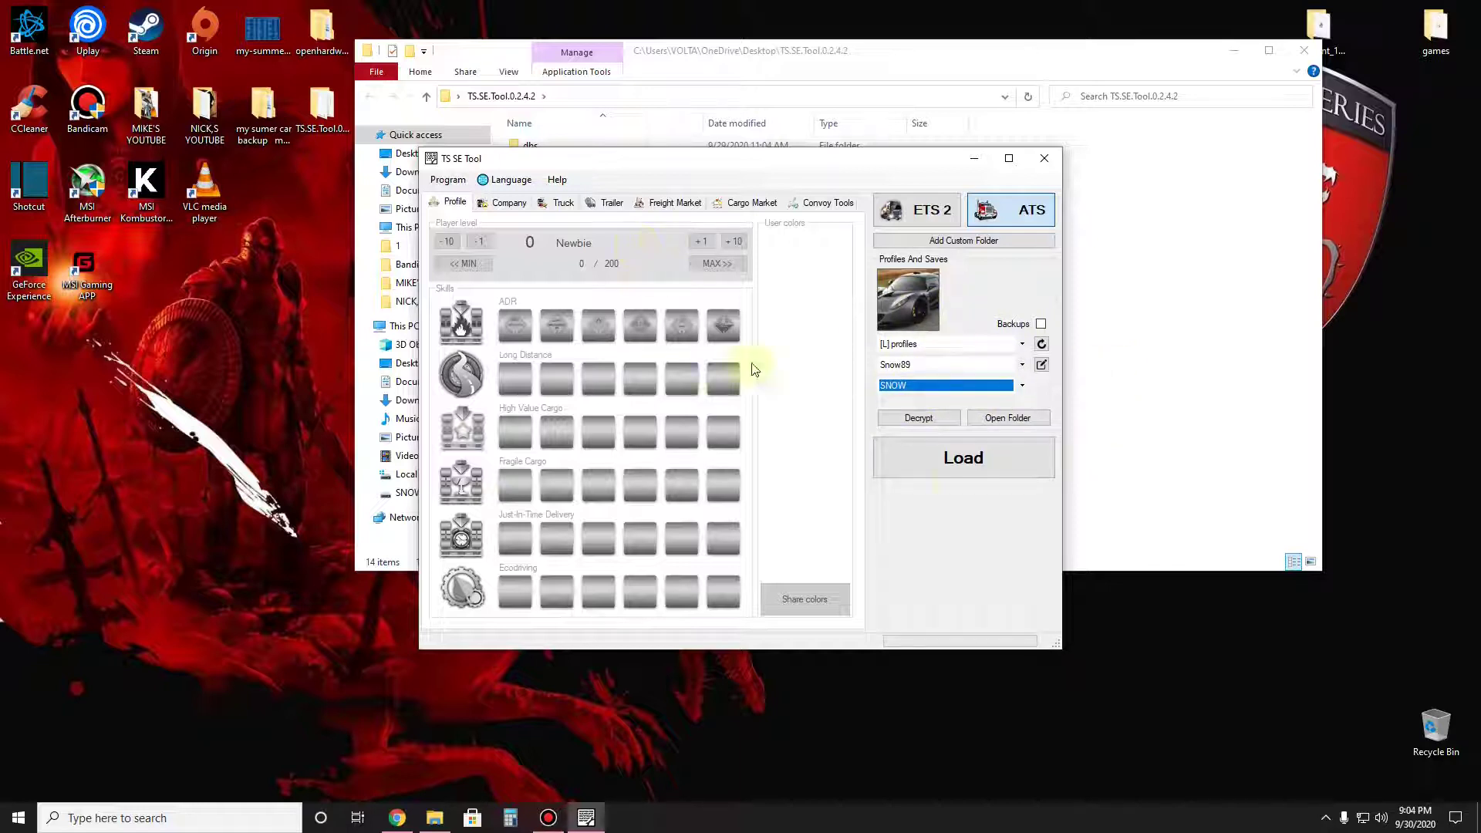
{"action": "left_click", "coordinate": [967, 465]}
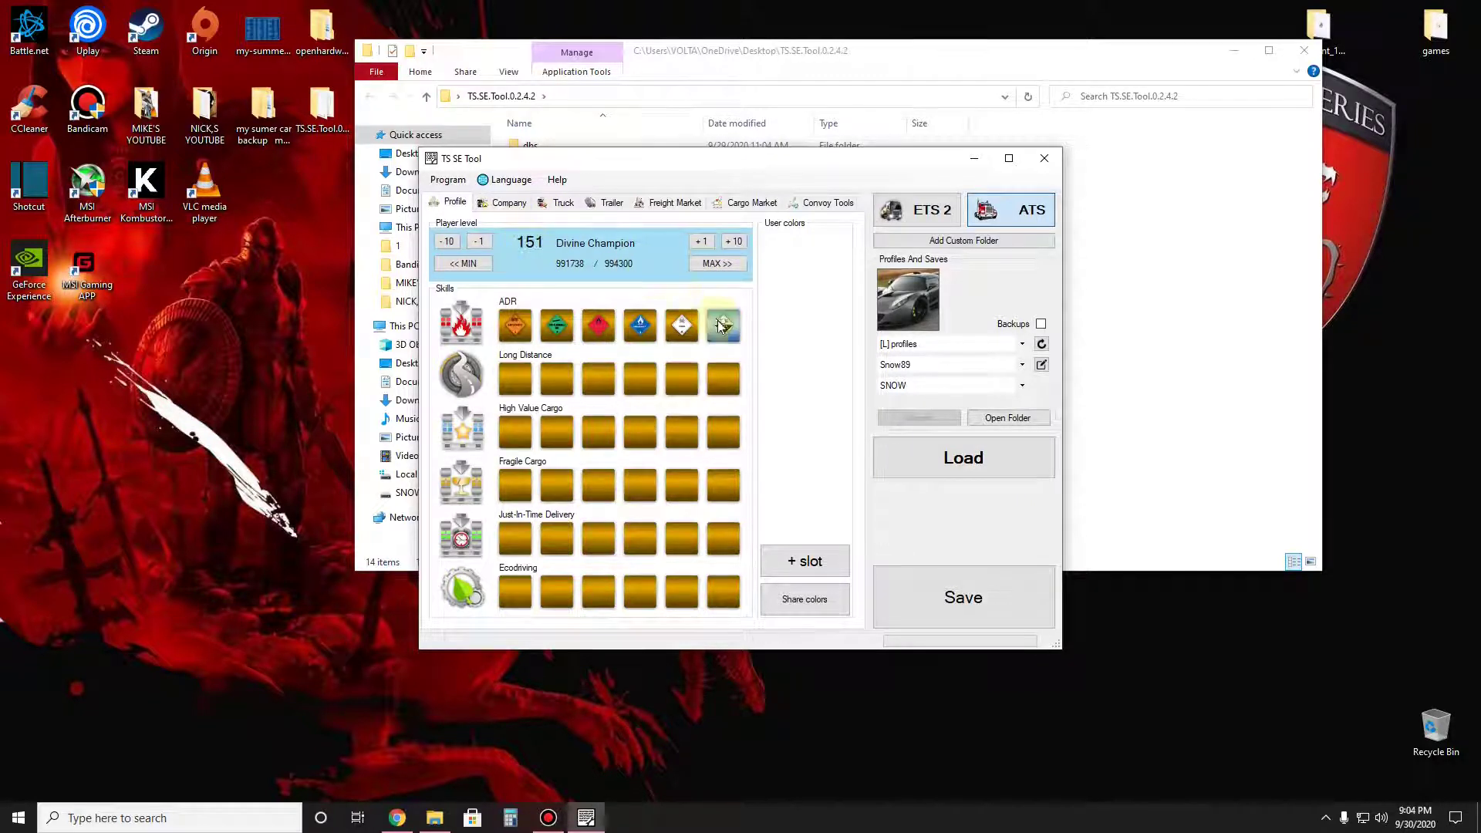
- Turn off the first three ADR skills of the player profile and turn them back on
{"action": "left_click", "coordinate": [515, 325]}
{"action": "left_click", "coordinate": [556, 325]}
{"action": "left_click", "coordinate": [601, 327]}
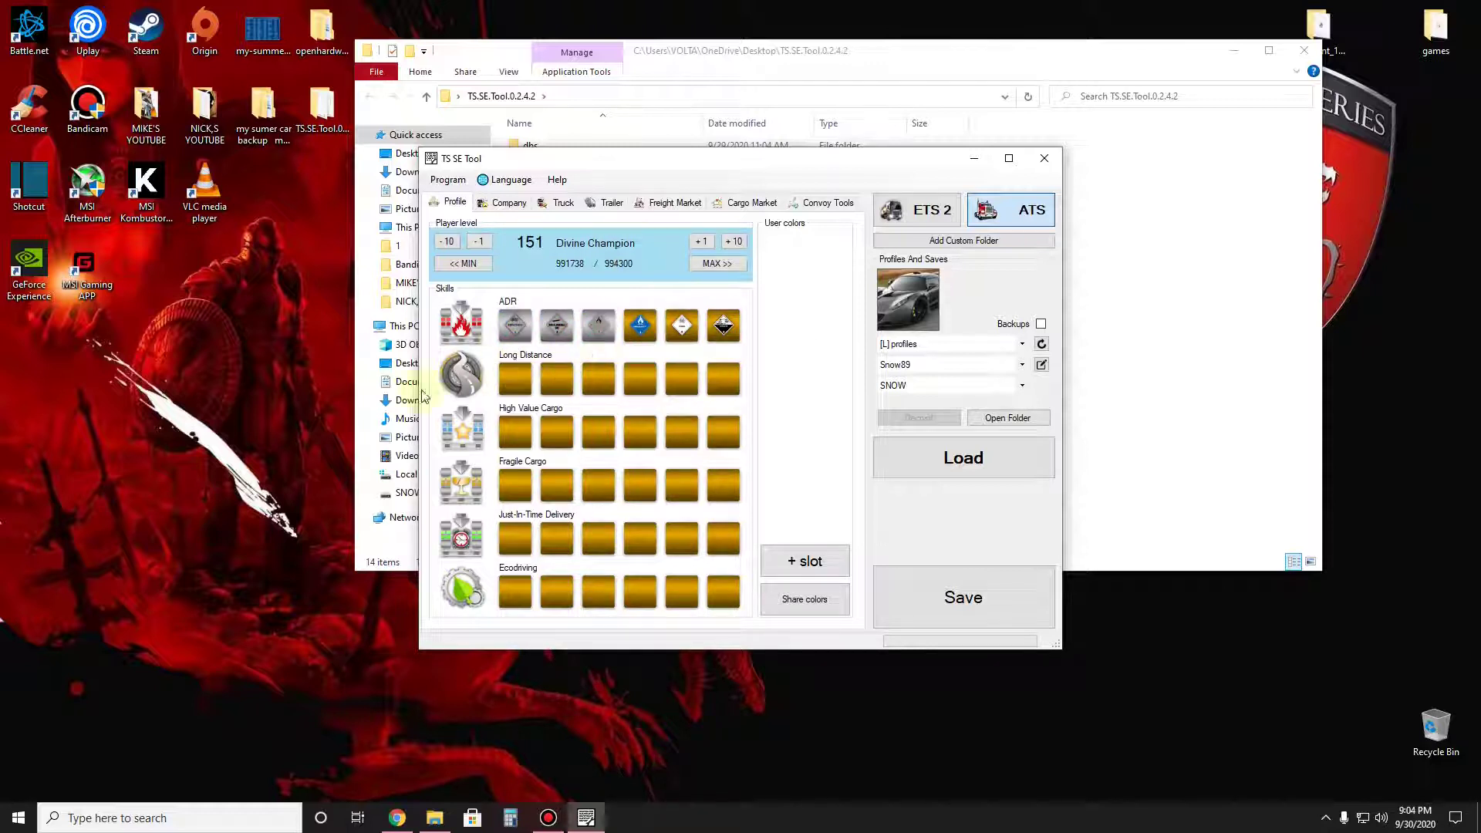
{"action": "left_click", "coordinate": [515, 325]}
{"action": "left_click", "coordinate": [556, 325]}
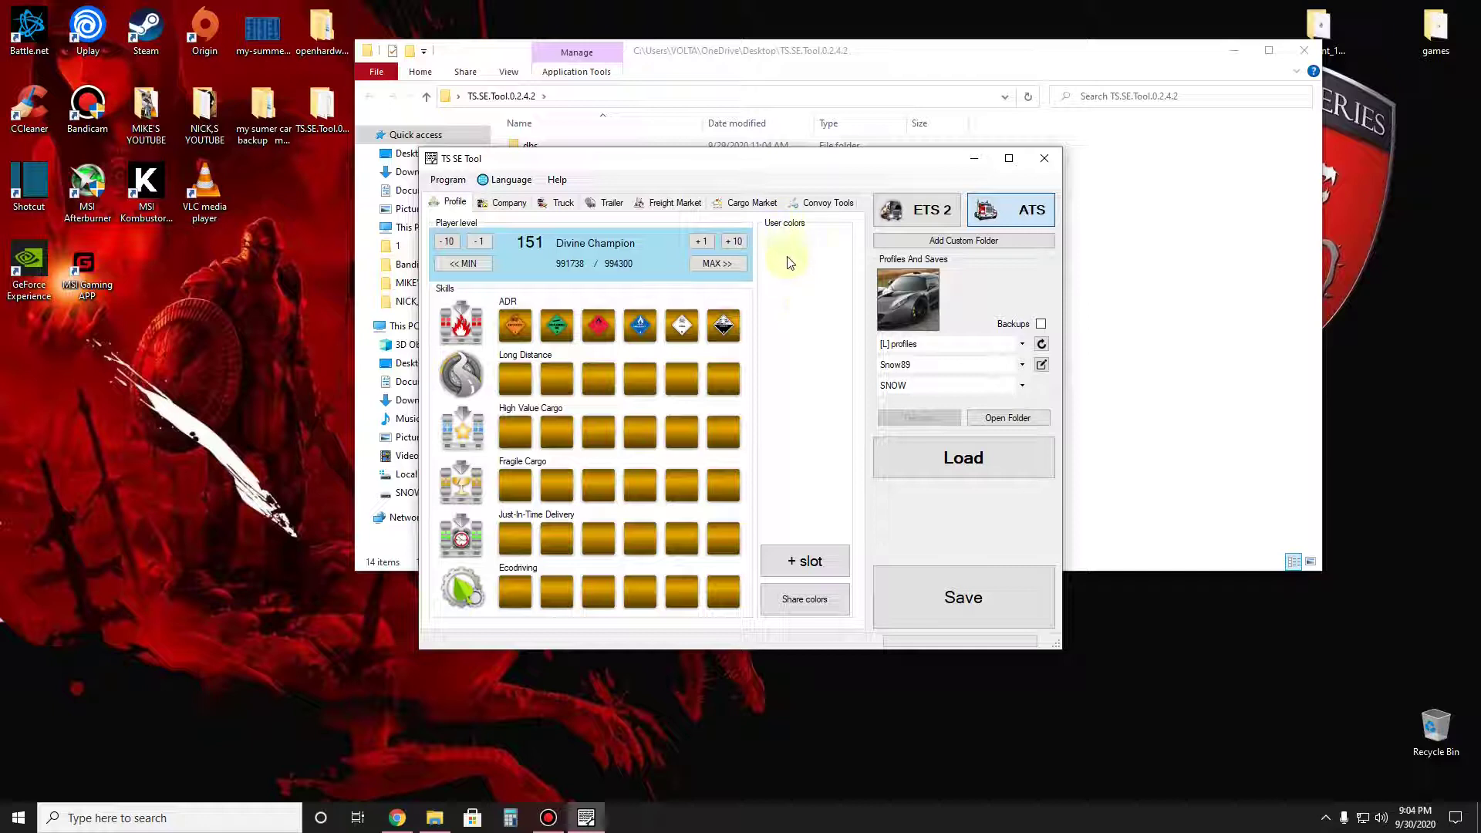
- In the company data, mark the cities from aberdeen_wa to Astoria as unvisited, and mark them as visited again
{"action": "left_click", "coordinate": [560, 202]}
{"action": "left_click", "coordinate": [508, 202]}
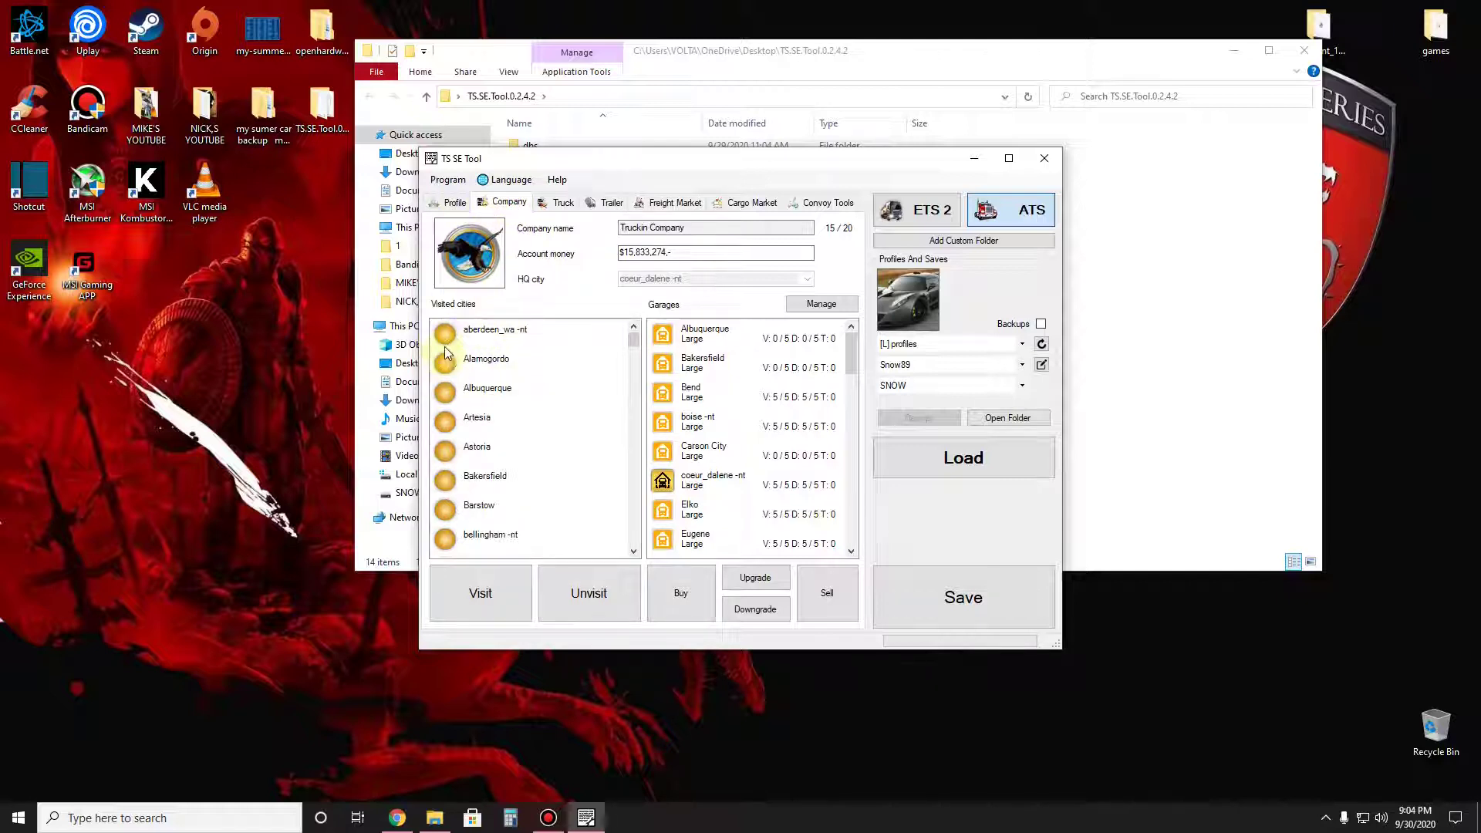
{"action": "left_click_drag", "start_coordinate": [444, 352], "coordinate": [489, 457]}
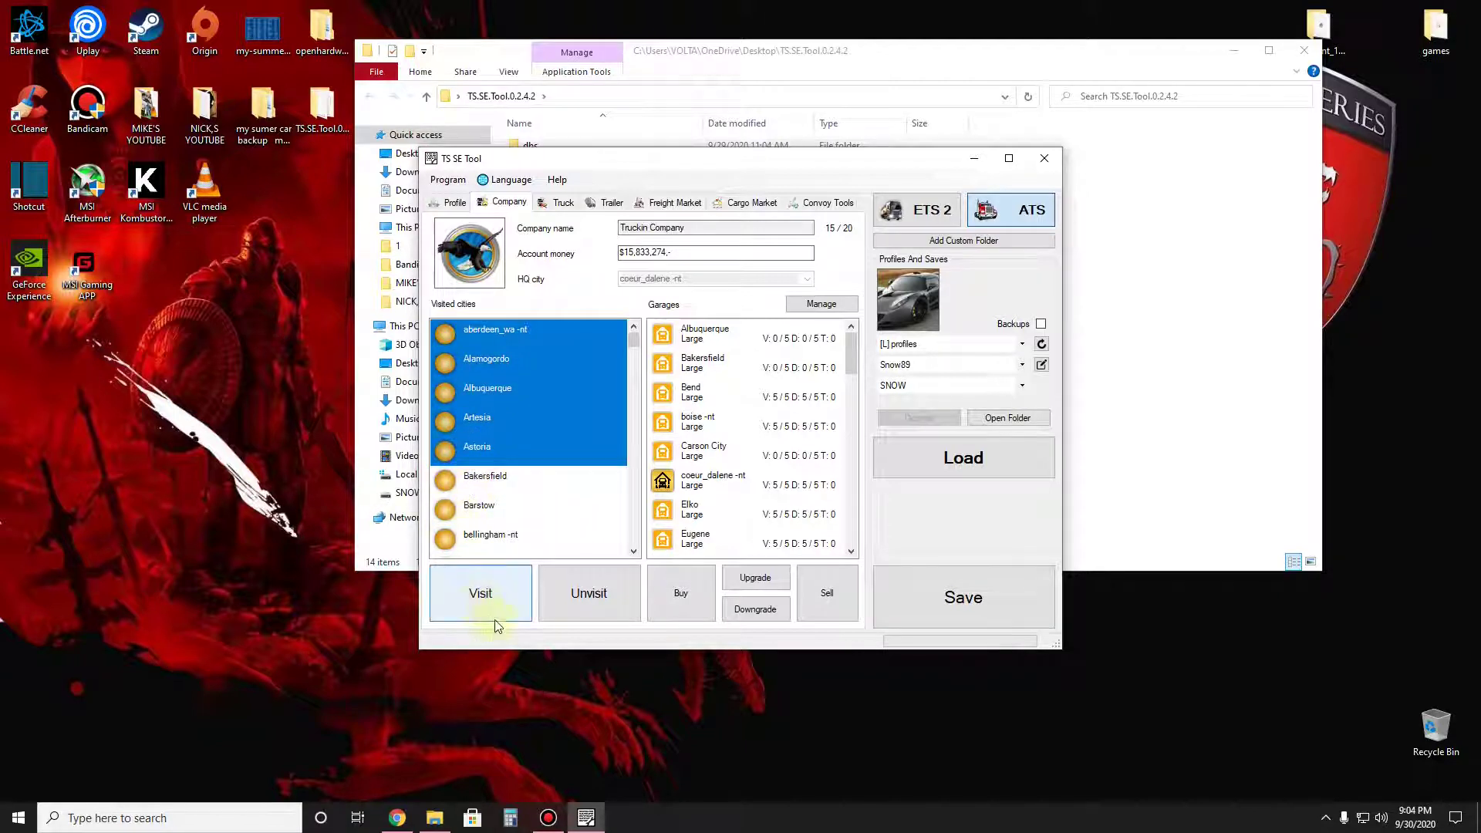
{"action": "left_click", "coordinate": [580, 604]}
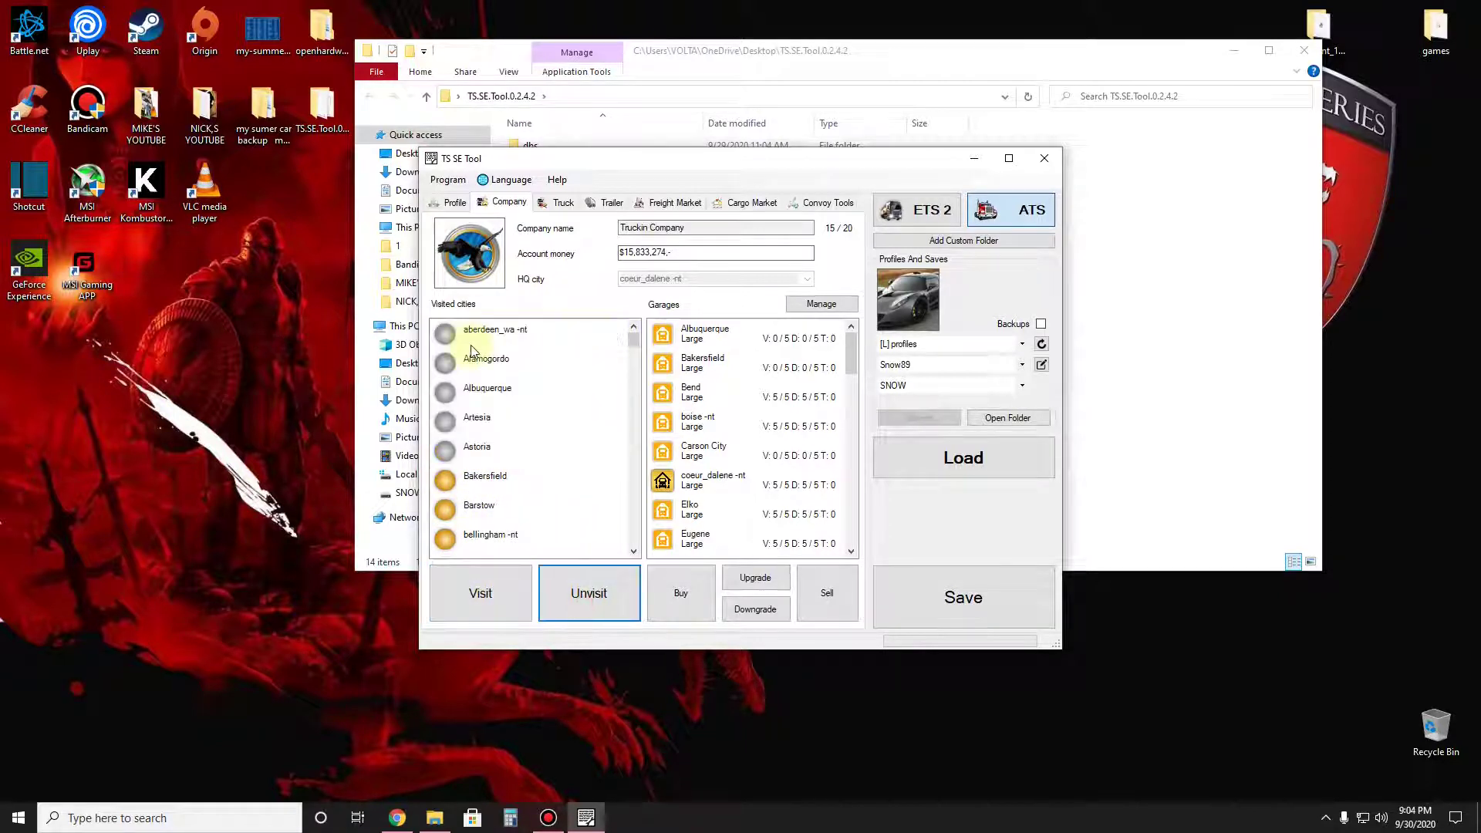
{"action": "left_click_drag", "start_coordinate": [488, 338], "coordinate": [490, 456]}
{"action": "left_click", "coordinate": [498, 581]}
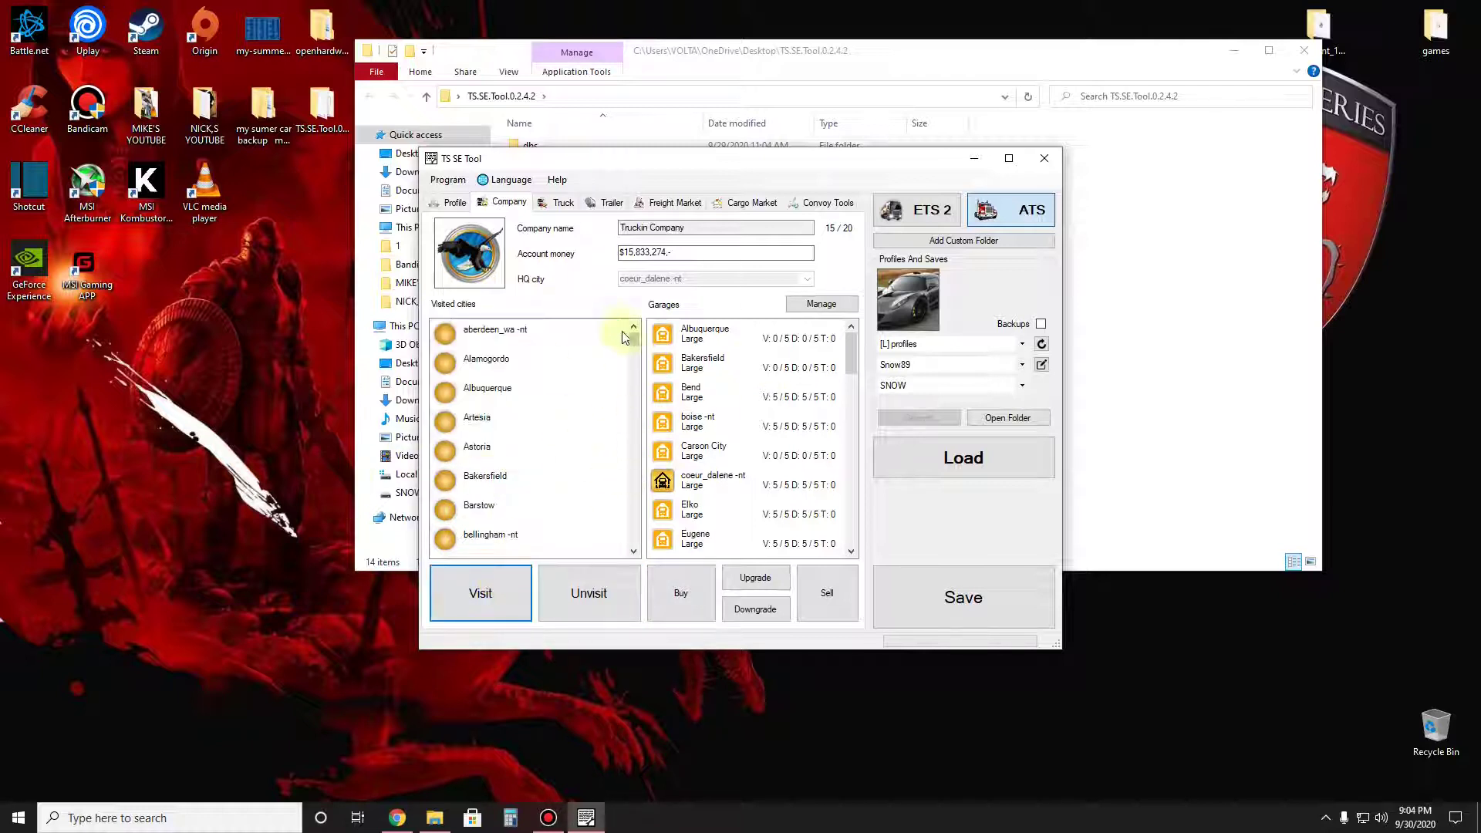
{"action": "left_click_drag", "start_coordinate": [635, 347], "coordinate": [616, 312]}
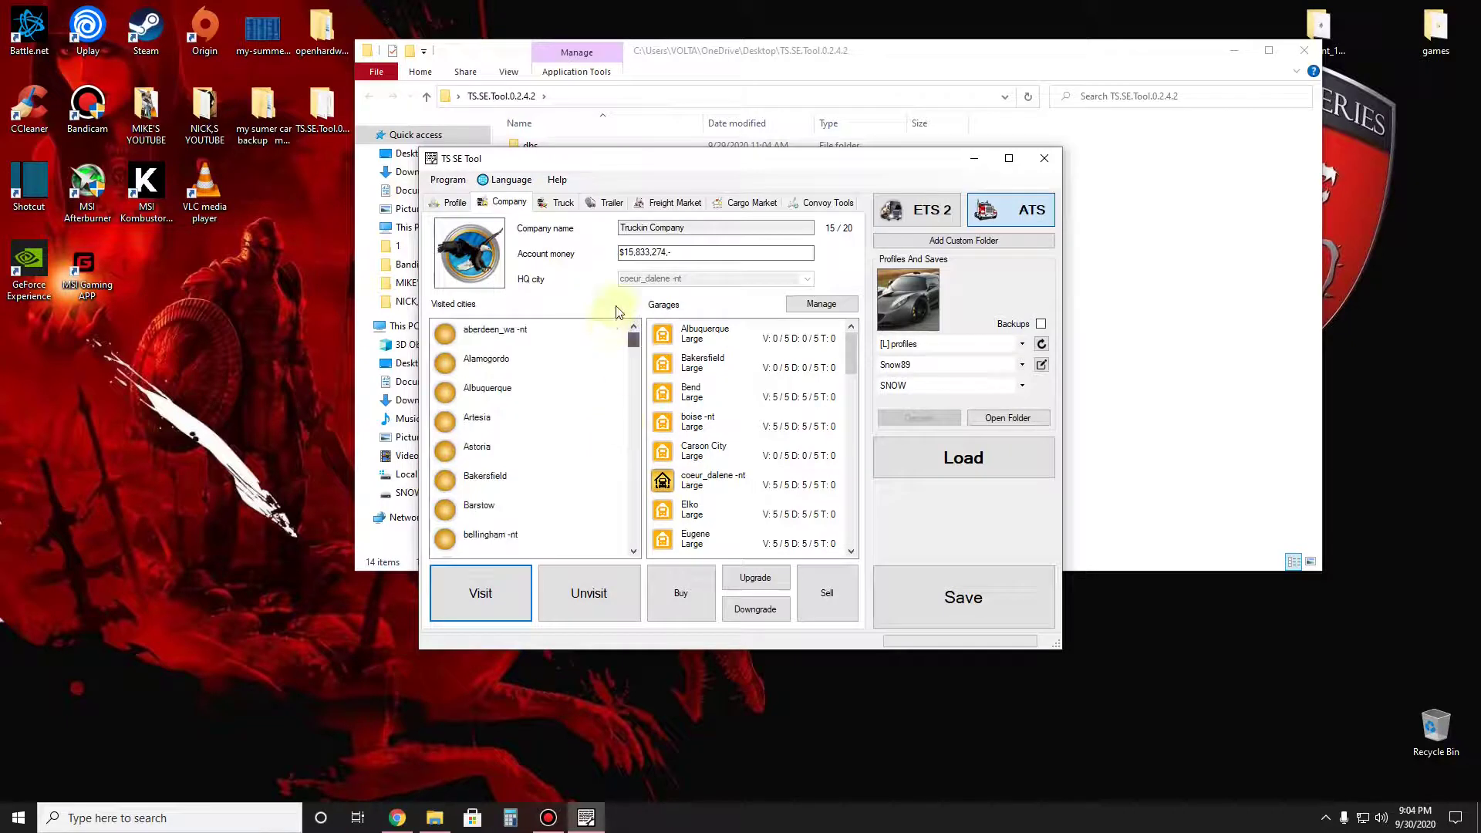
- Select the Albuquerque, Bakersfield, Bend, Carson City and Elko garages together and clear that selection
{"action": "left_click", "coordinate": [712, 337]}
{"action": "left_click", "coordinate": [710, 363]}
{"action": "left_click", "coordinate": [708, 392]}
{"action": "left_click", "coordinate": [708, 452]}
{"action": "left_click", "coordinate": [709, 510]}
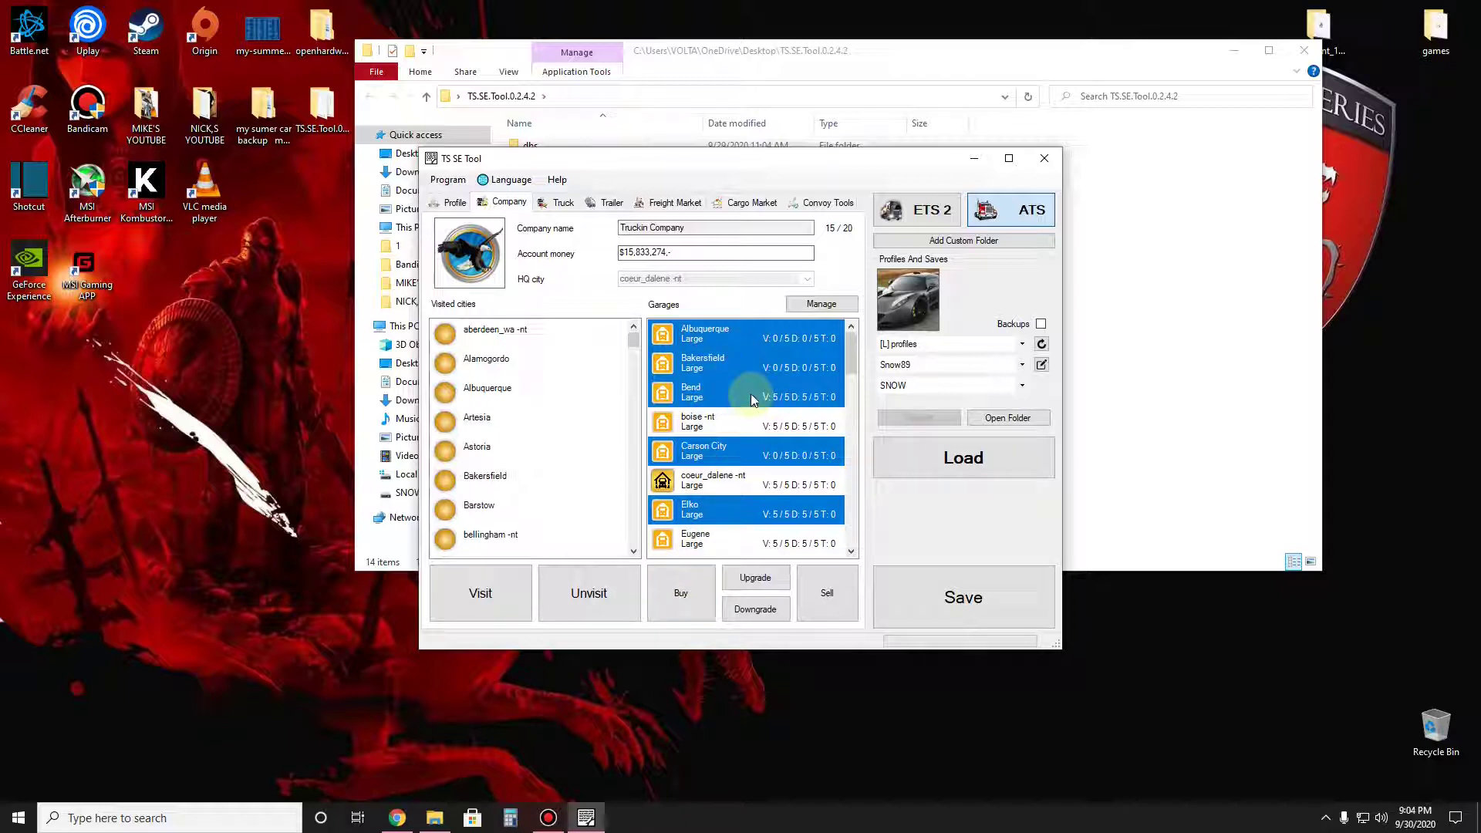
{"action": "left_click", "coordinate": [710, 337]}
{"action": "left_click", "coordinate": [716, 363]}
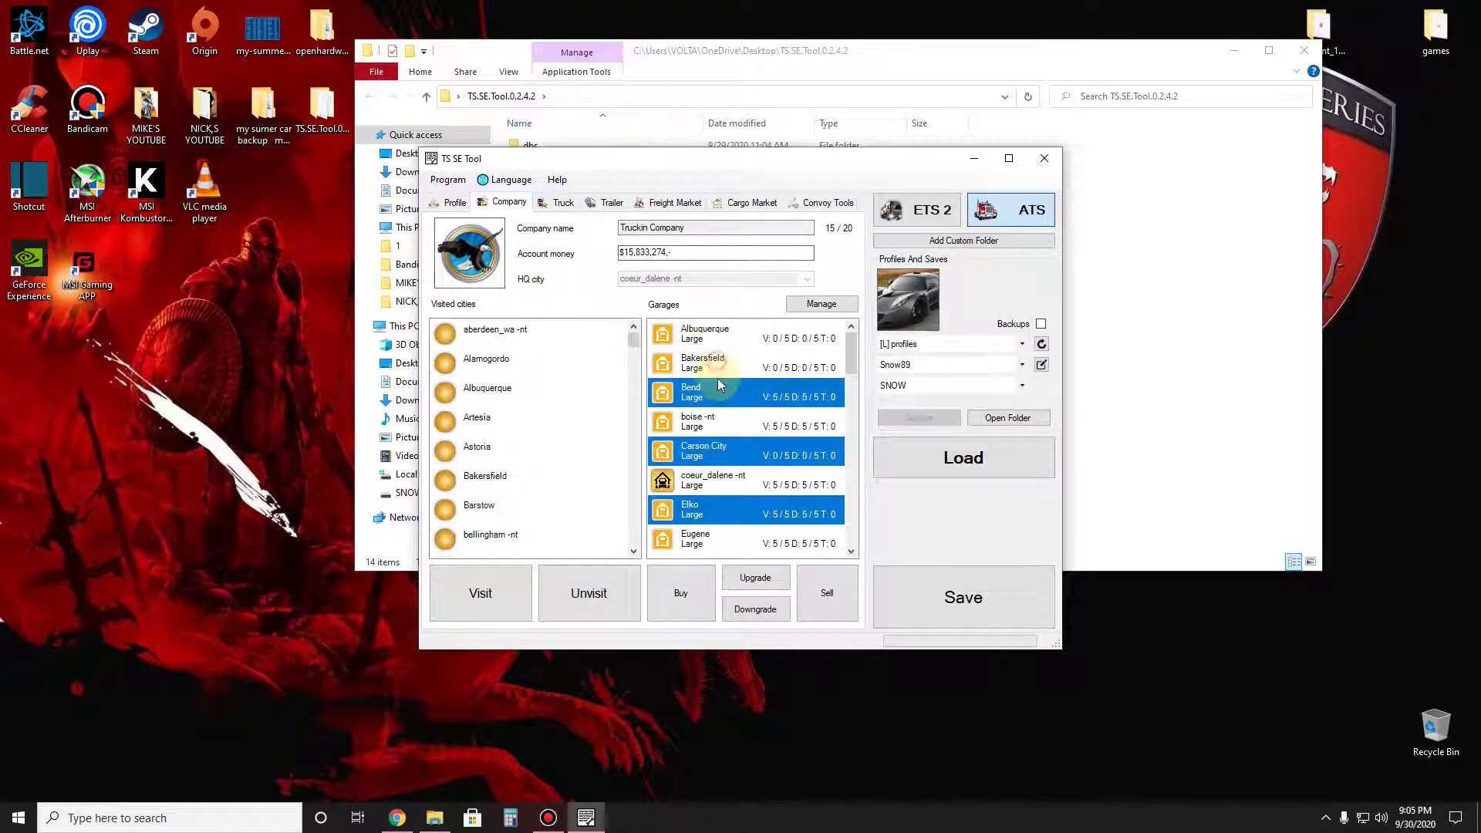
{"action": "left_click", "coordinate": [716, 389]}
{"action": "left_click", "coordinate": [706, 454]}
{"action": "left_click", "coordinate": [699, 509]}
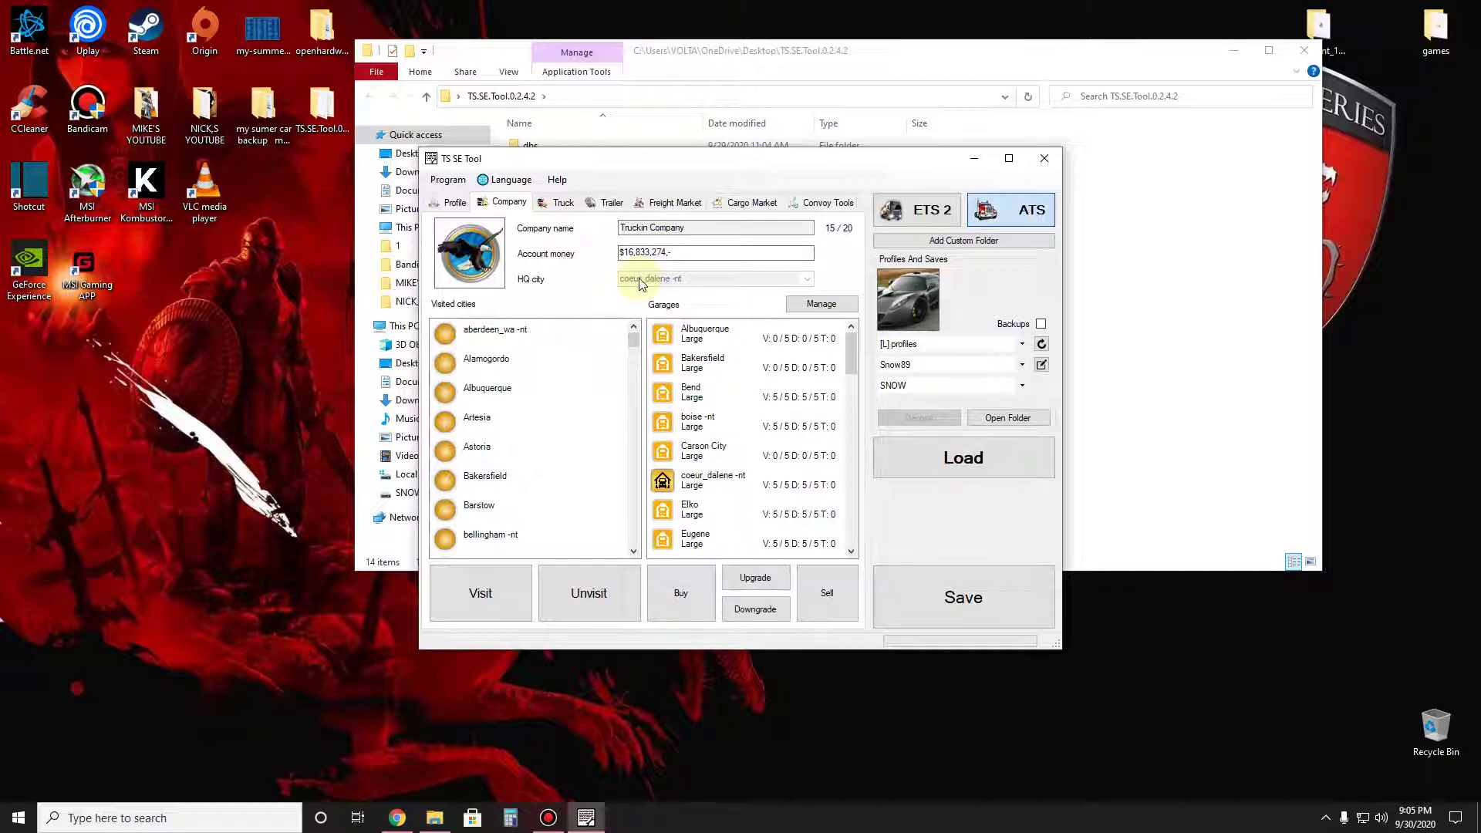
- Review the save's truck, trailer, freight market, cargo market and convoy tools data, ending on the player profile
{"action": "left_click", "coordinate": [563, 205]}
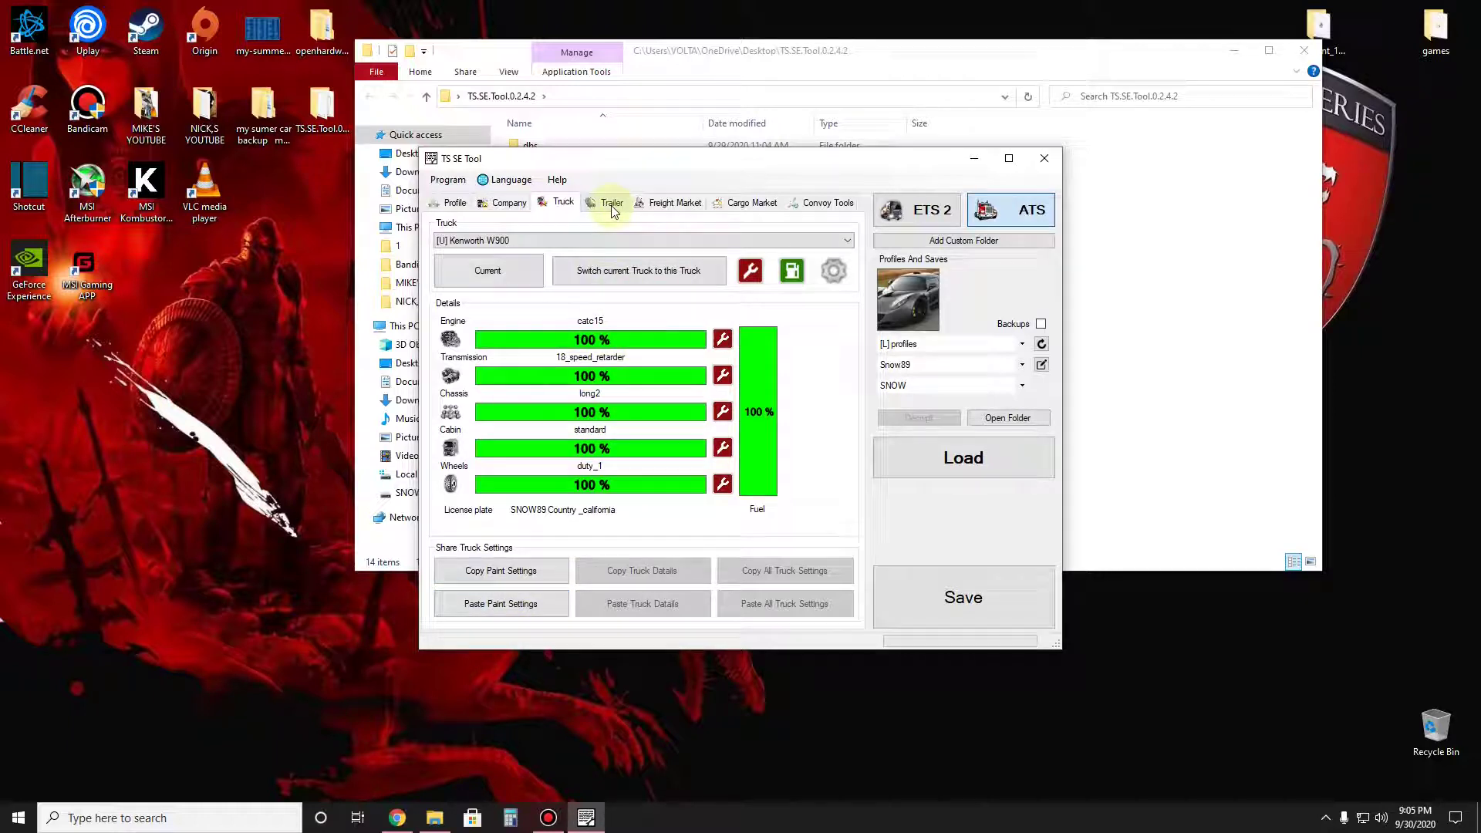
{"action": "left_click", "coordinate": [456, 204]}
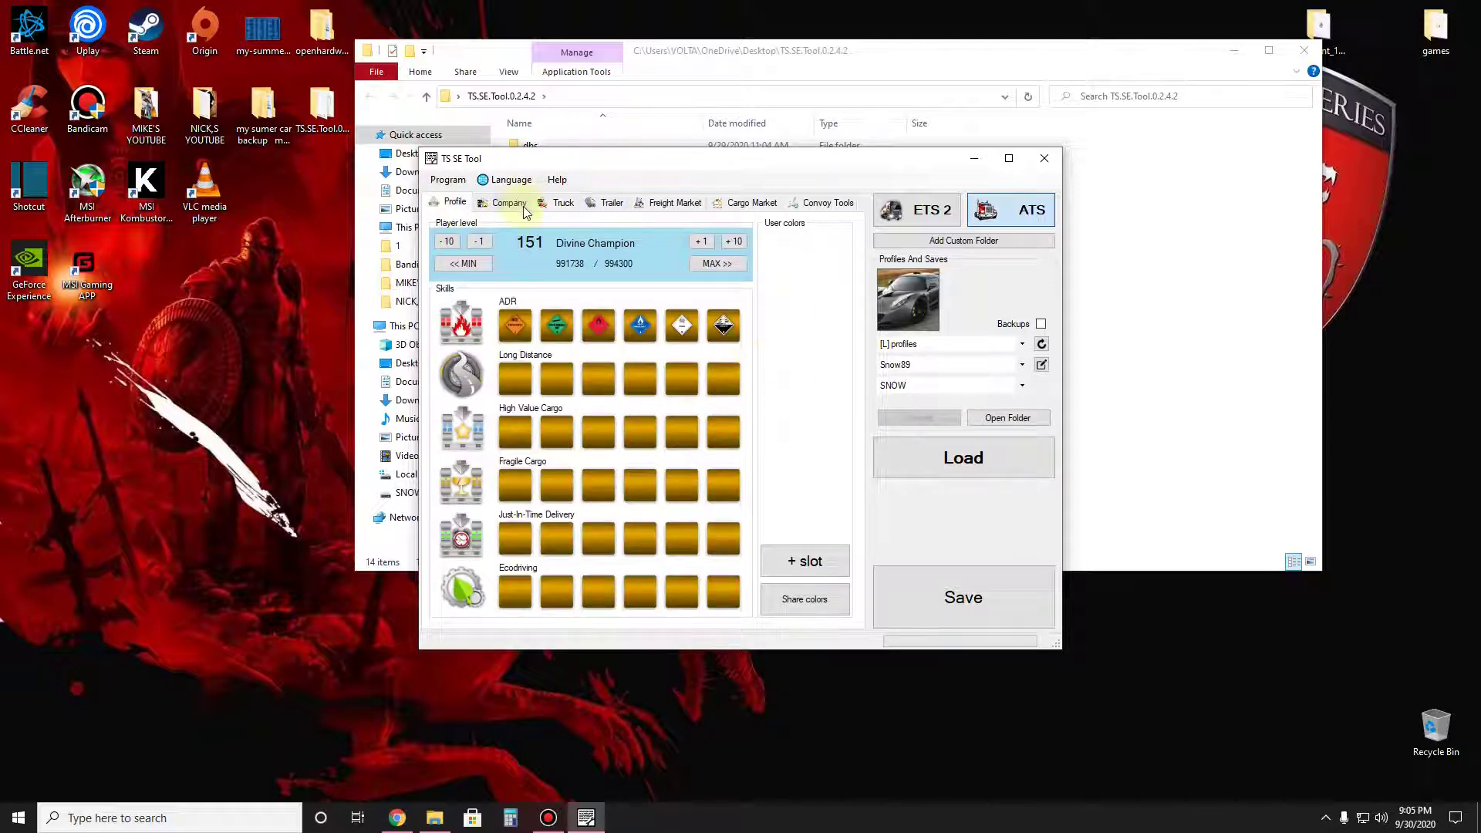
{"action": "left_click", "coordinate": [550, 205]}
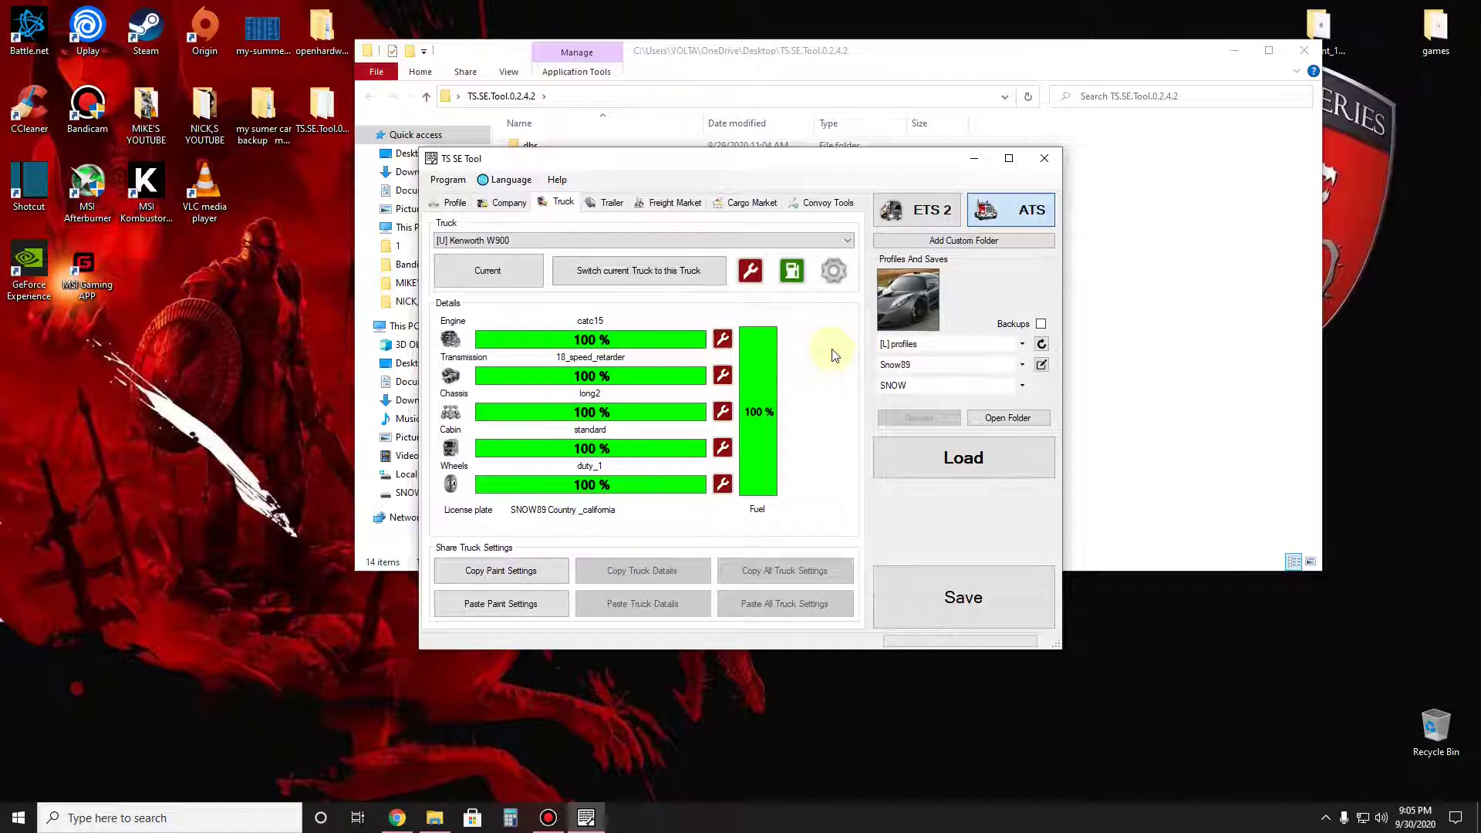
{"action": "left_click", "coordinate": [613, 204]}
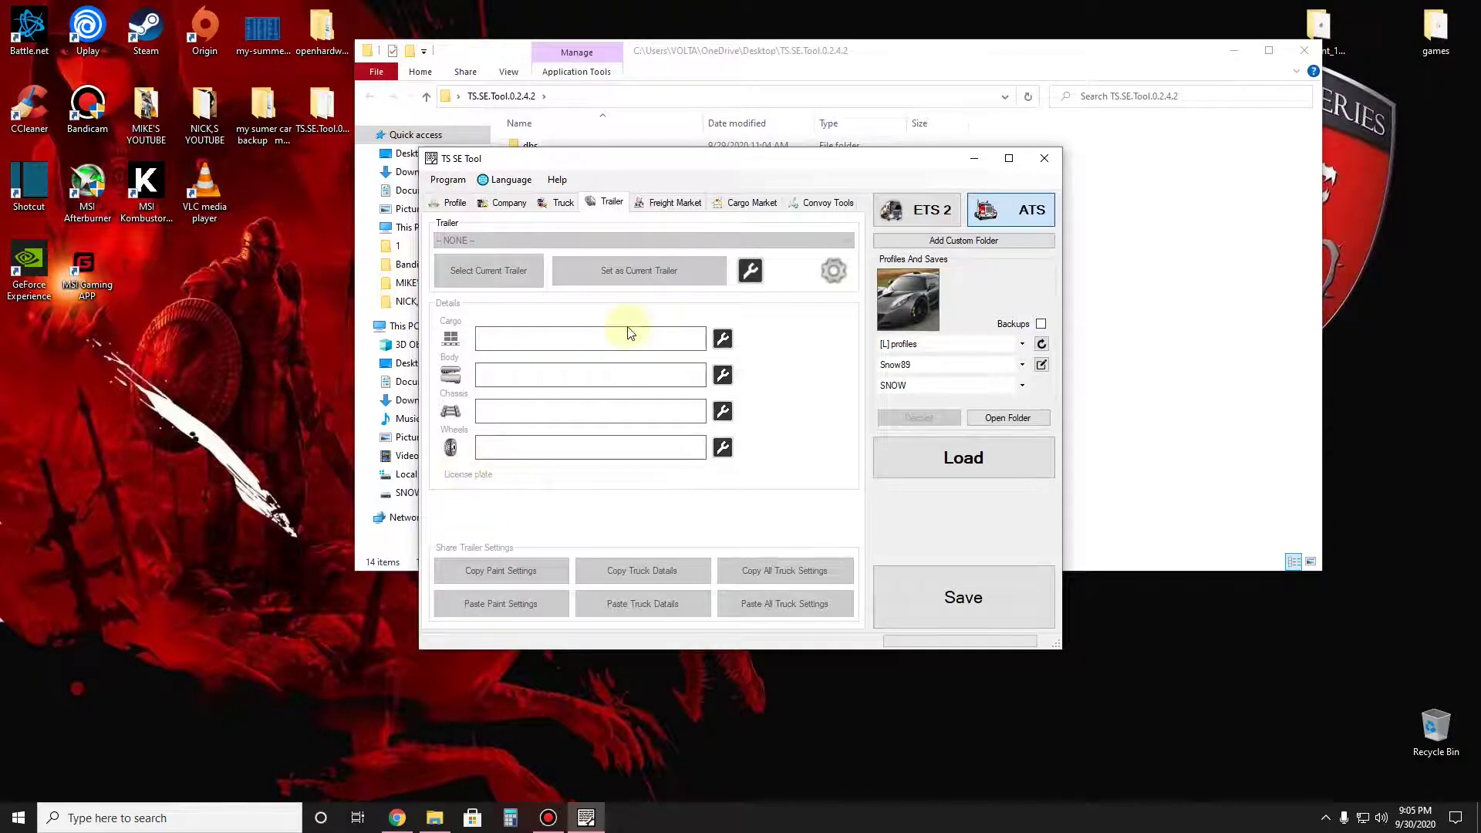
{"action": "left_click", "coordinate": [670, 205]}
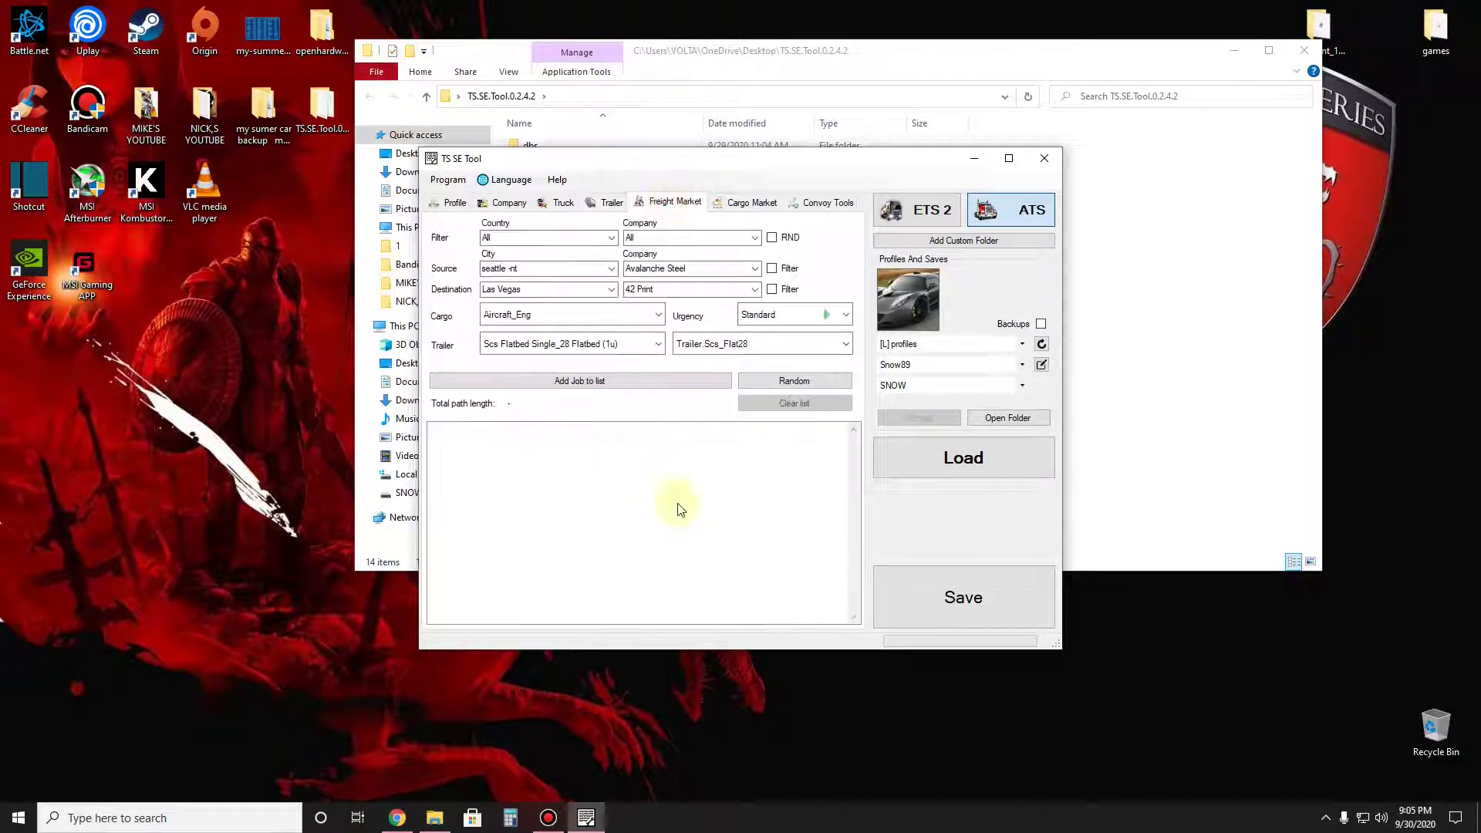
{"action": "left_click", "coordinate": [587, 207]}
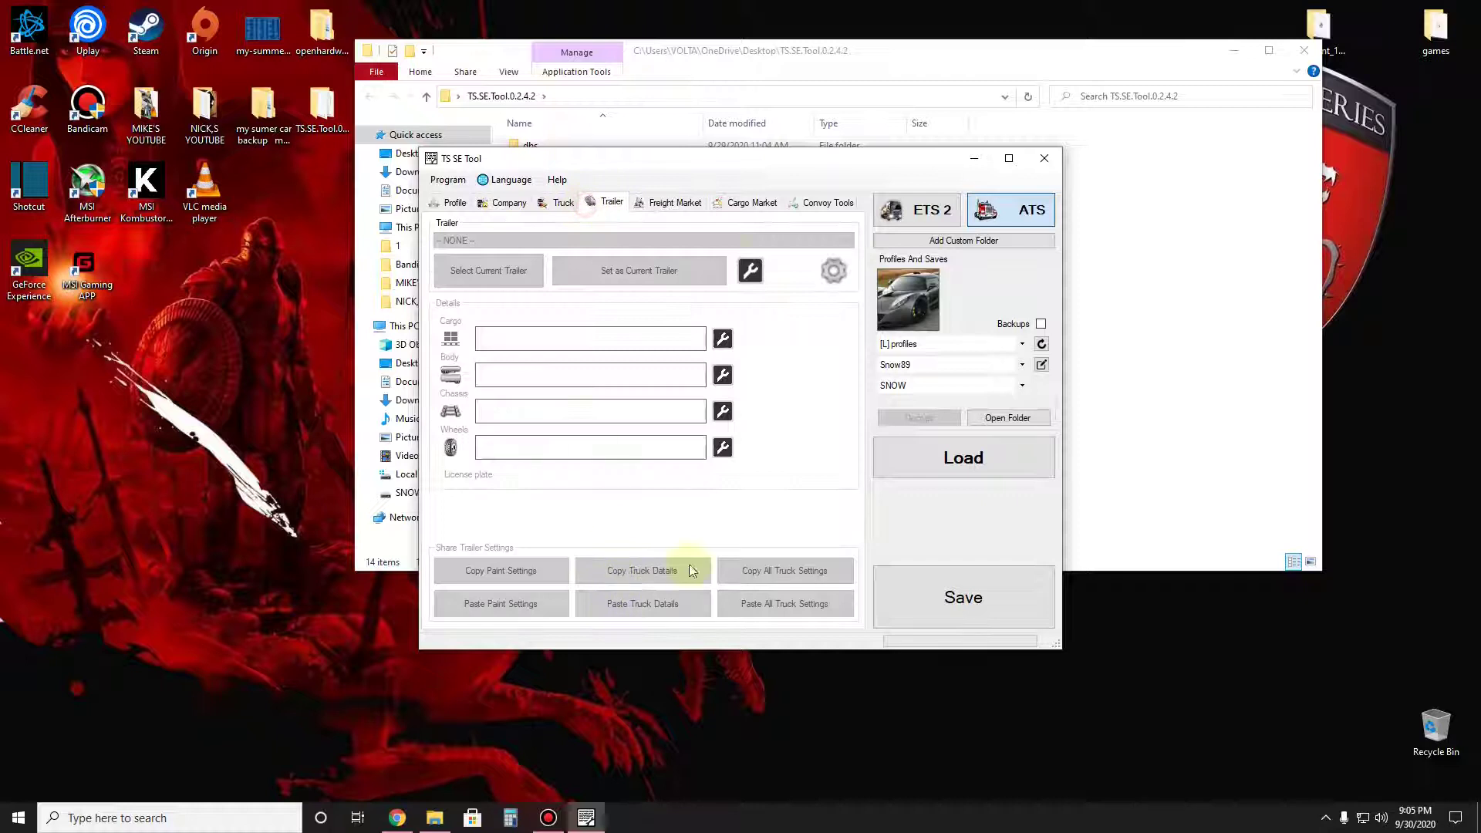
{"action": "left_click", "coordinate": [670, 206]}
{"action": "left_click", "coordinate": [747, 204]}
{"action": "left_click", "coordinate": [823, 203]}
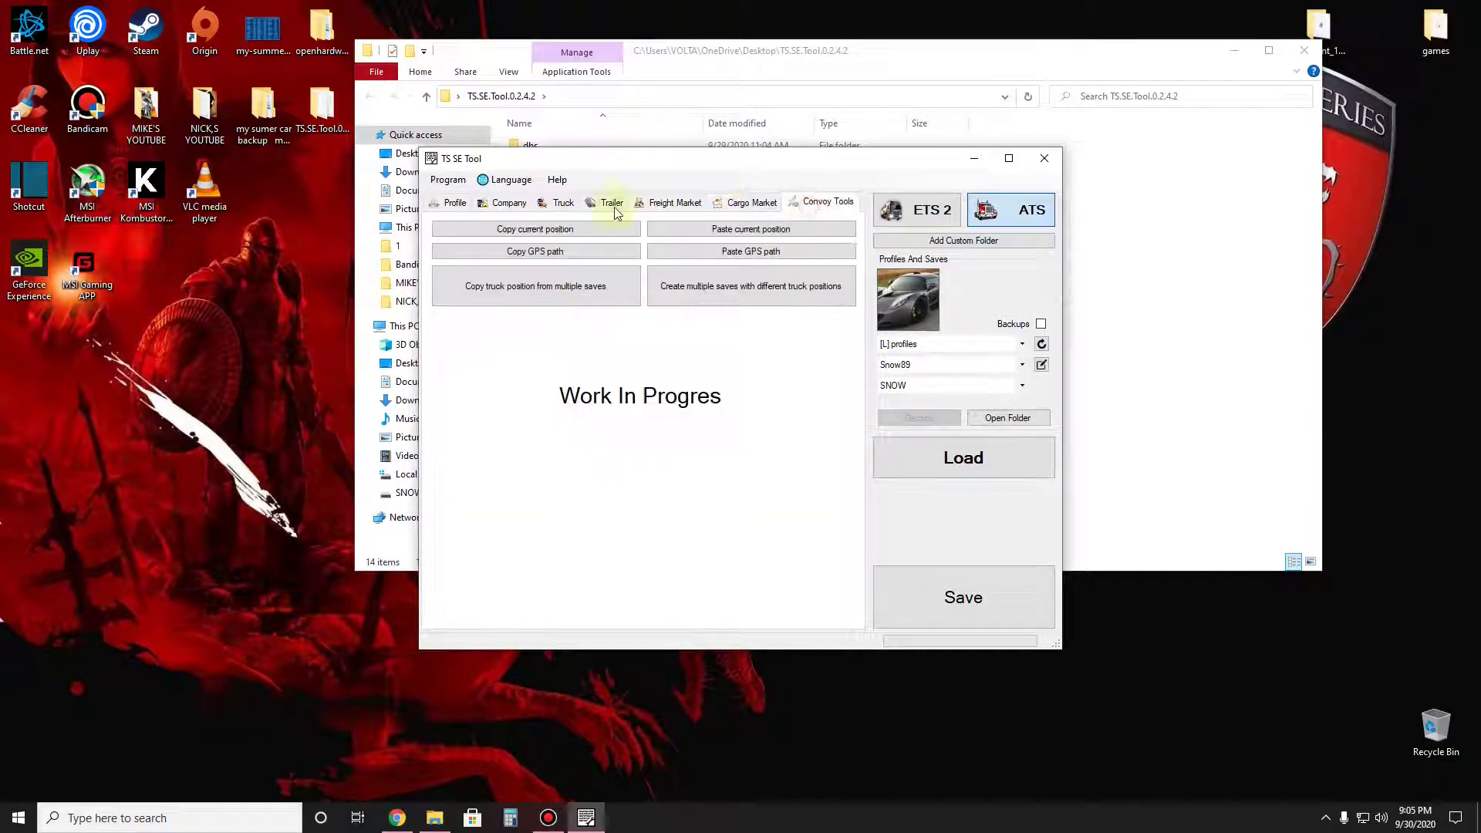
{"action": "left_click", "coordinate": [457, 205]}
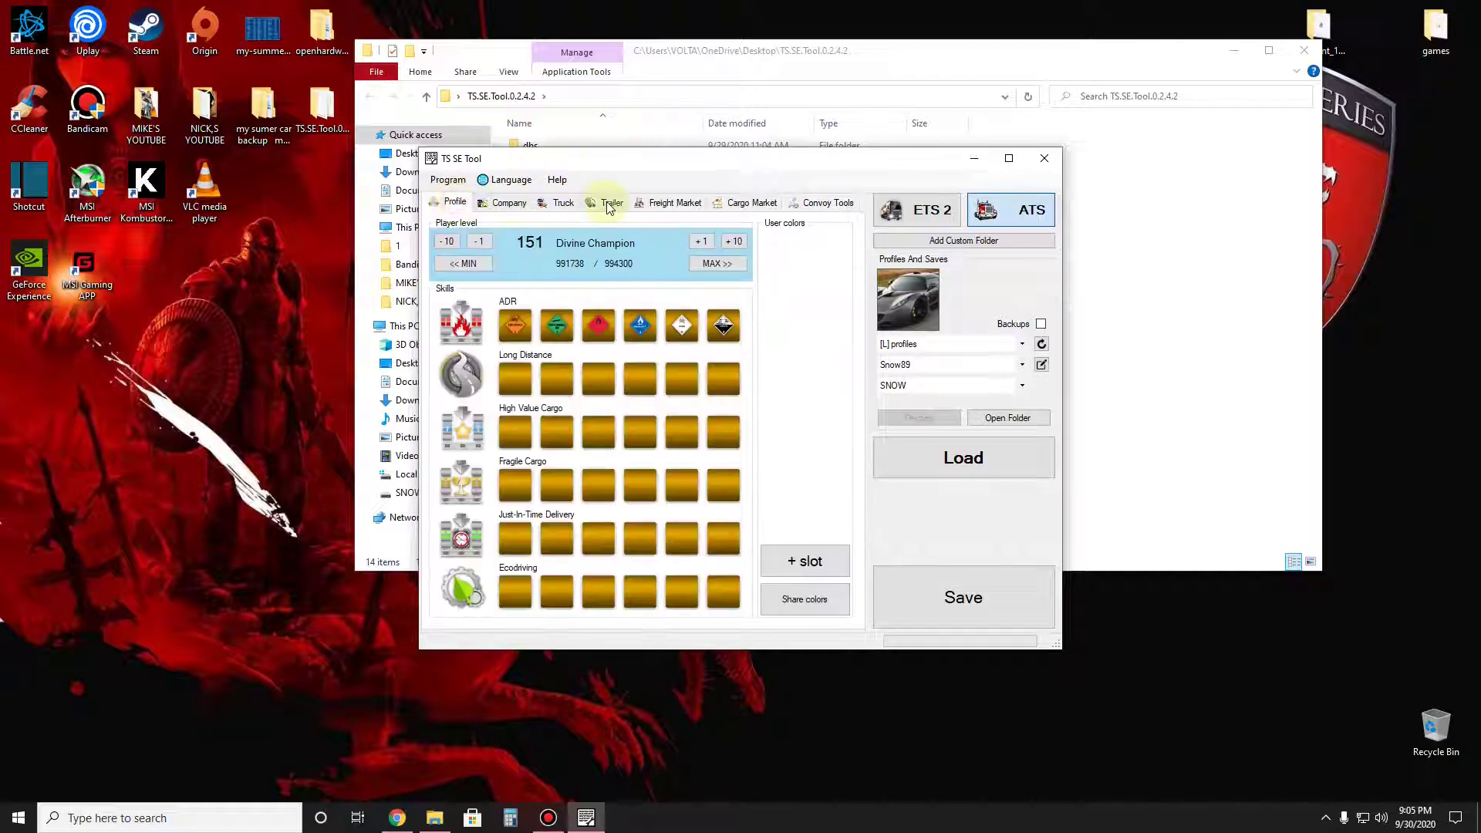
- Save the edited SNOW save, exit TS SE Tool and close its folder window
{"action": "left_click", "coordinate": [985, 605]}
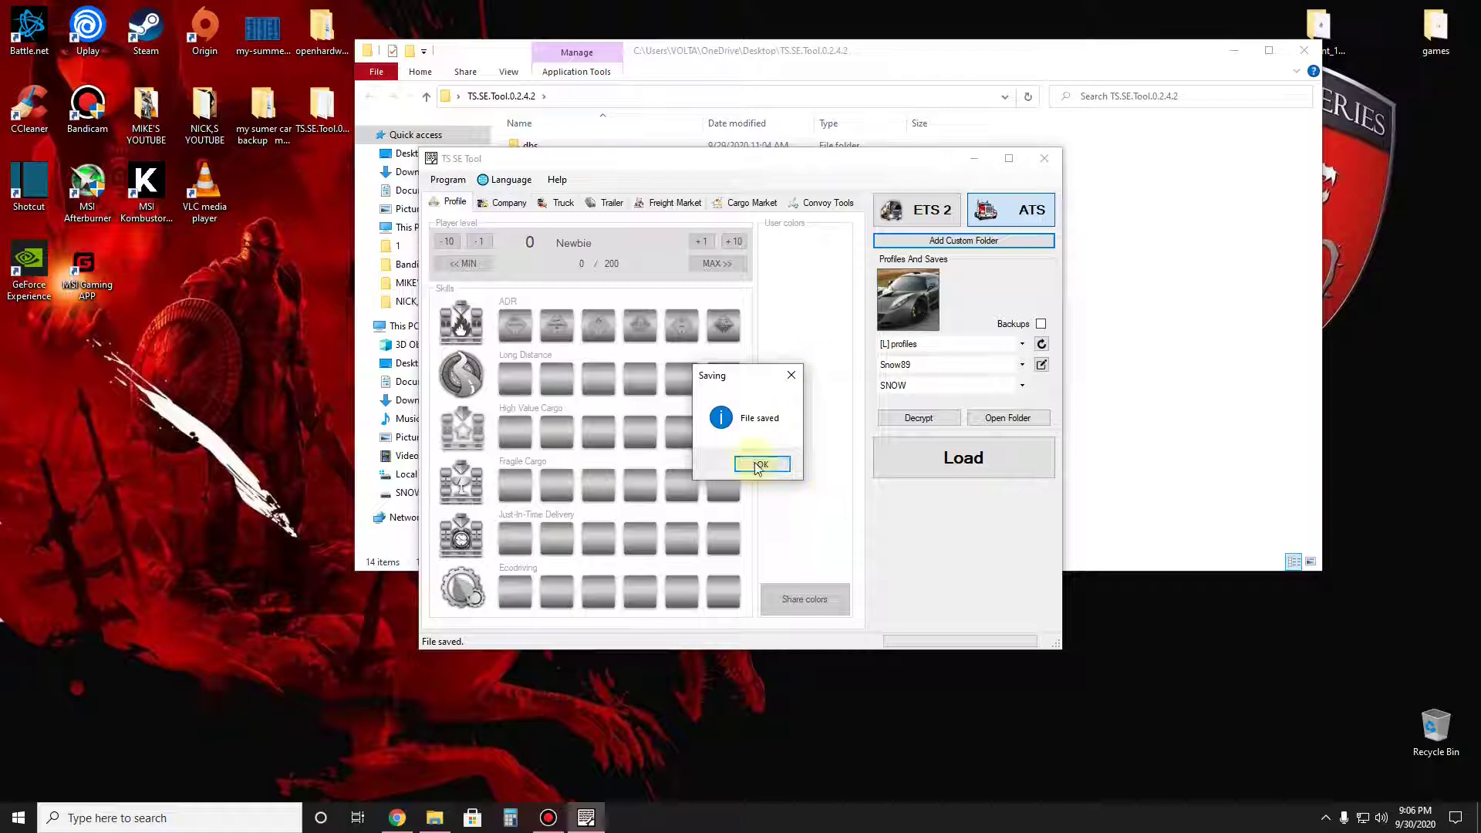
{"action": "left_click", "coordinate": [758, 466]}
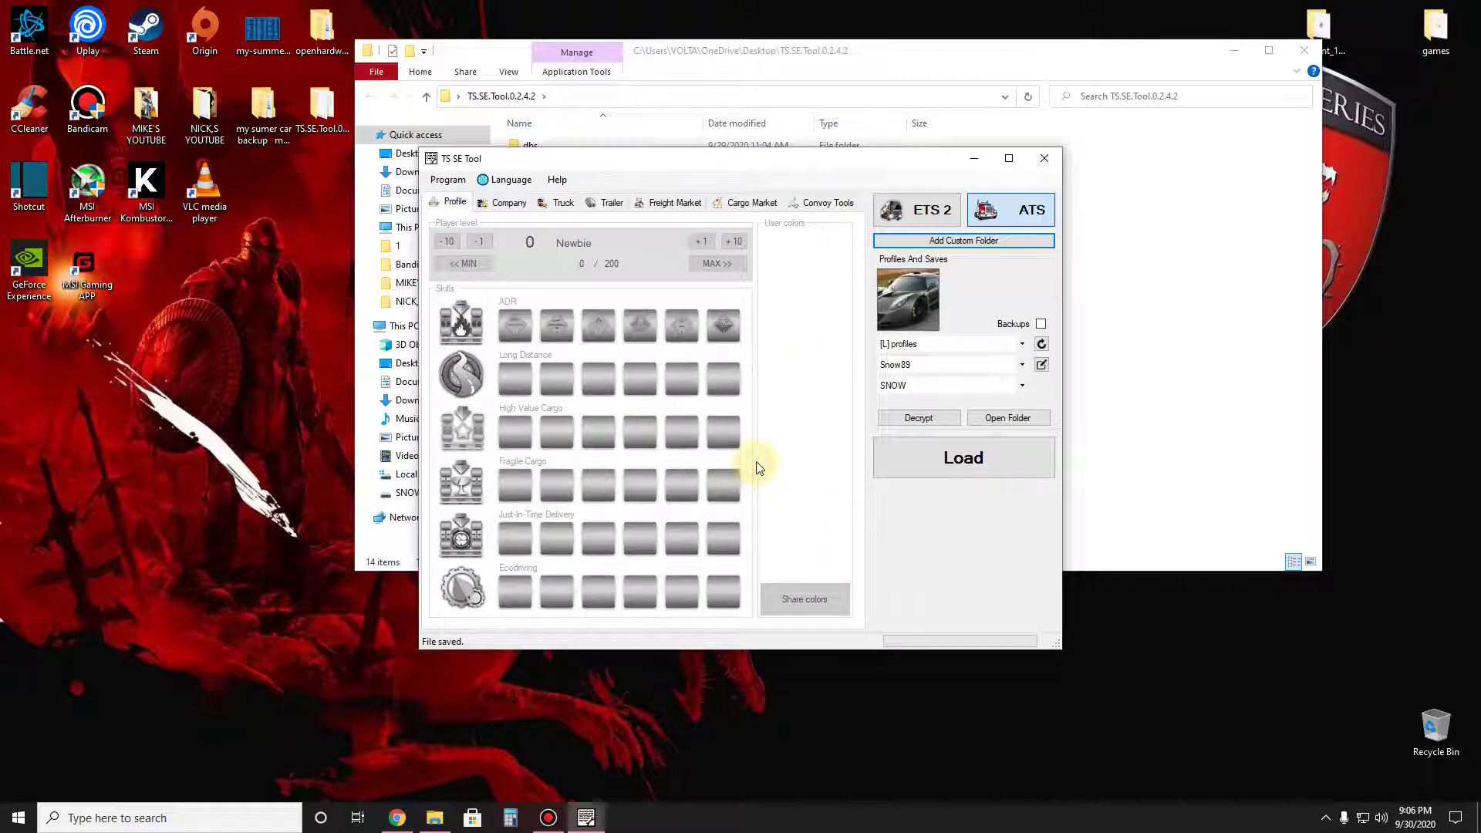
{"action": "left_click", "coordinate": [1044, 159]}
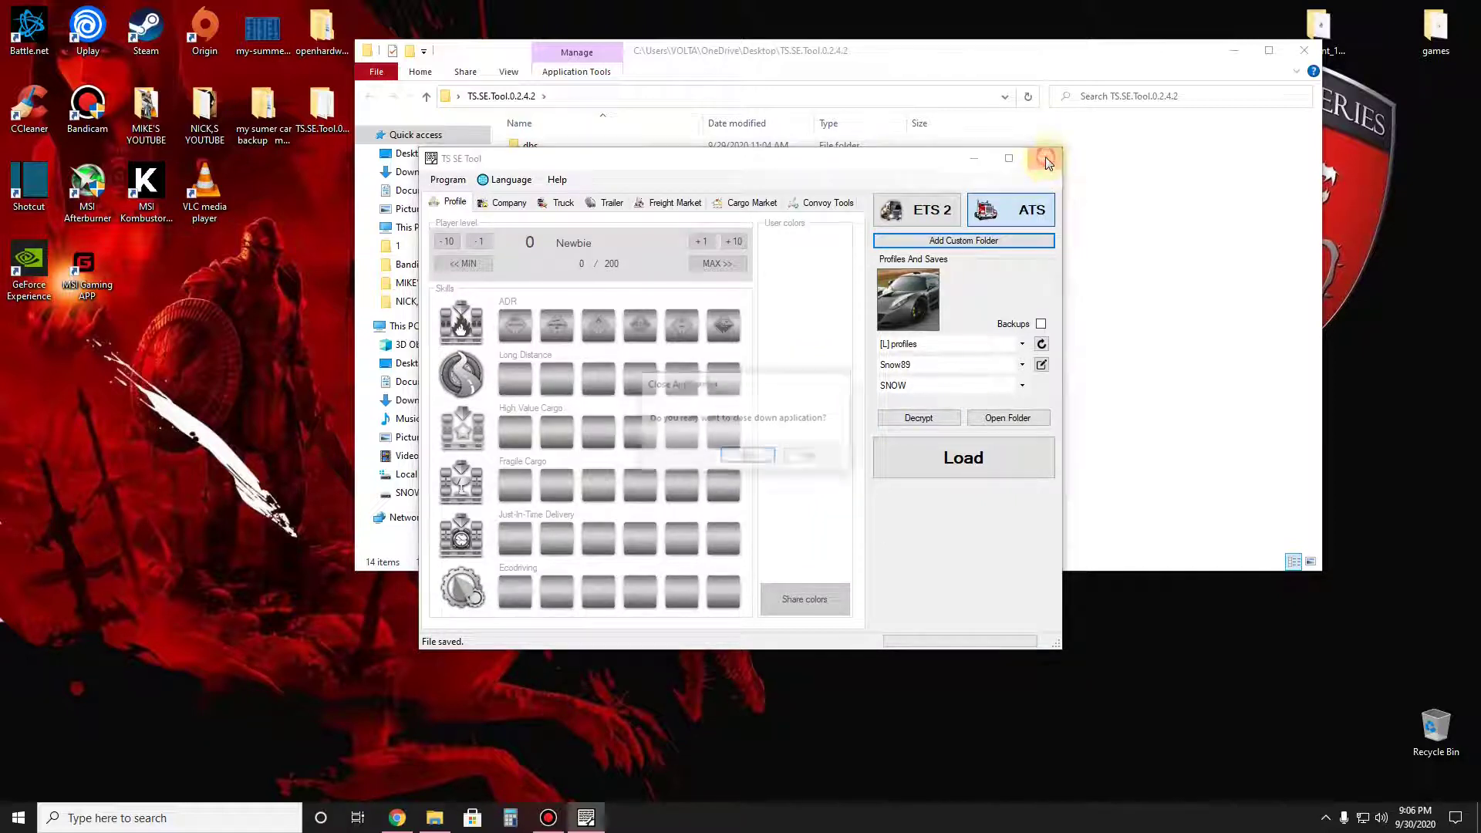
{"action": "left_click", "coordinate": [748, 456]}
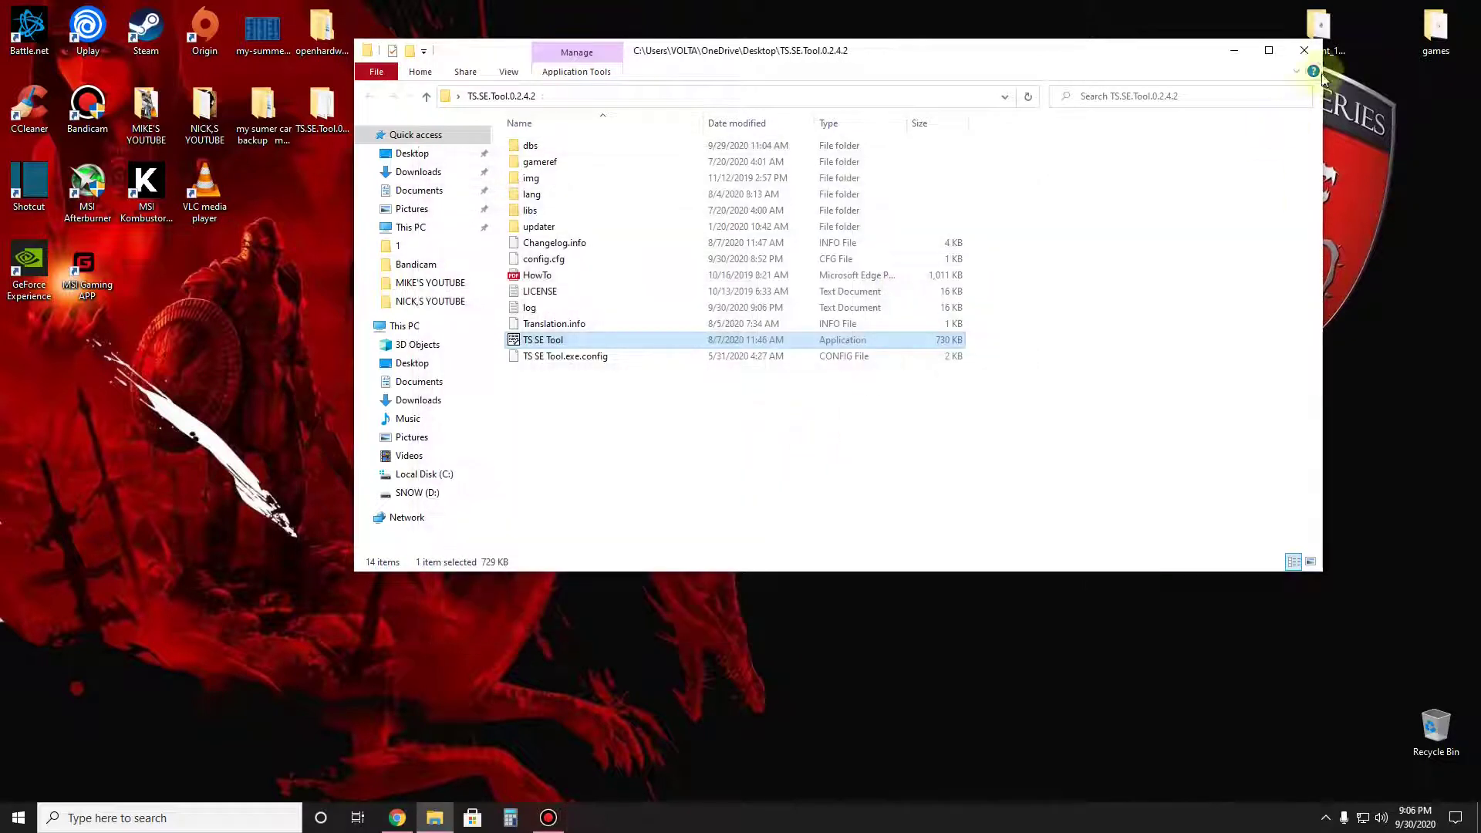
{"action": "left_click", "coordinate": [1305, 50]}
- Switch to American Truck Simulator, check the selected profile's edit settings, including the Steam Cloud option, and apply them
{"action": "left_click", "coordinate": [745, 453]}
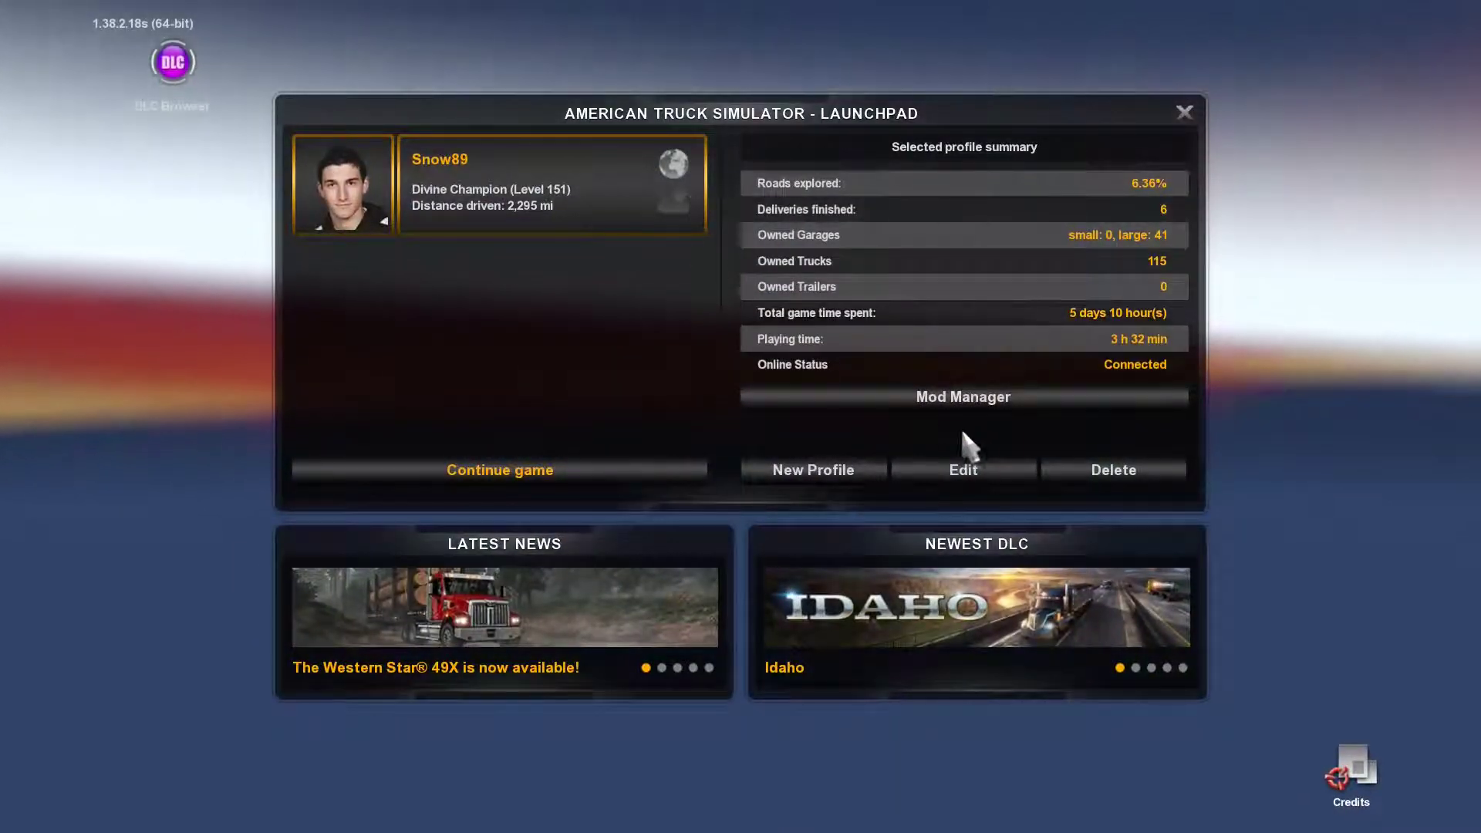
{"action": "left_click", "coordinate": [981, 470]}
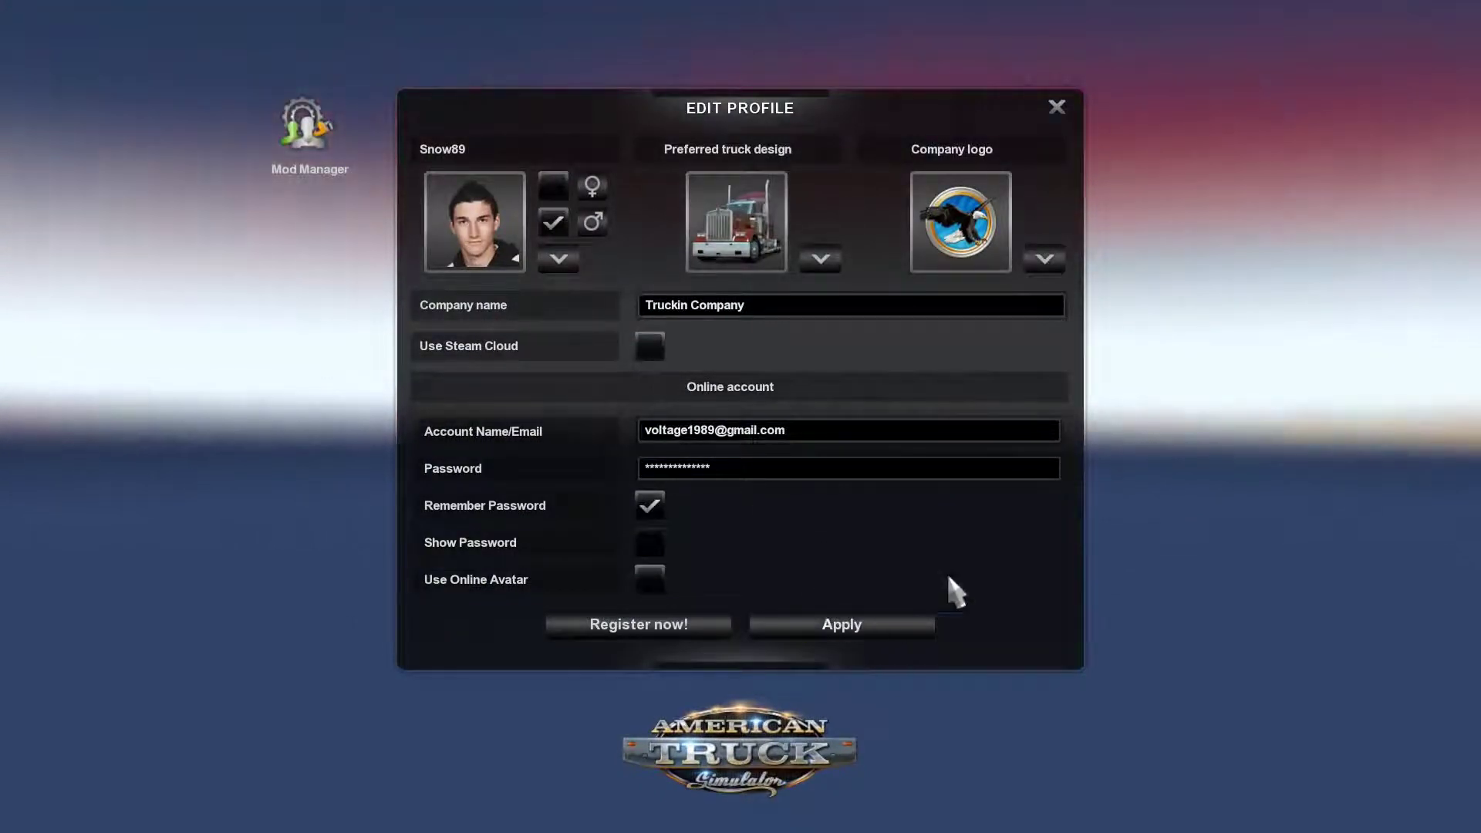
{"action": "left_click", "coordinate": [854, 617]}
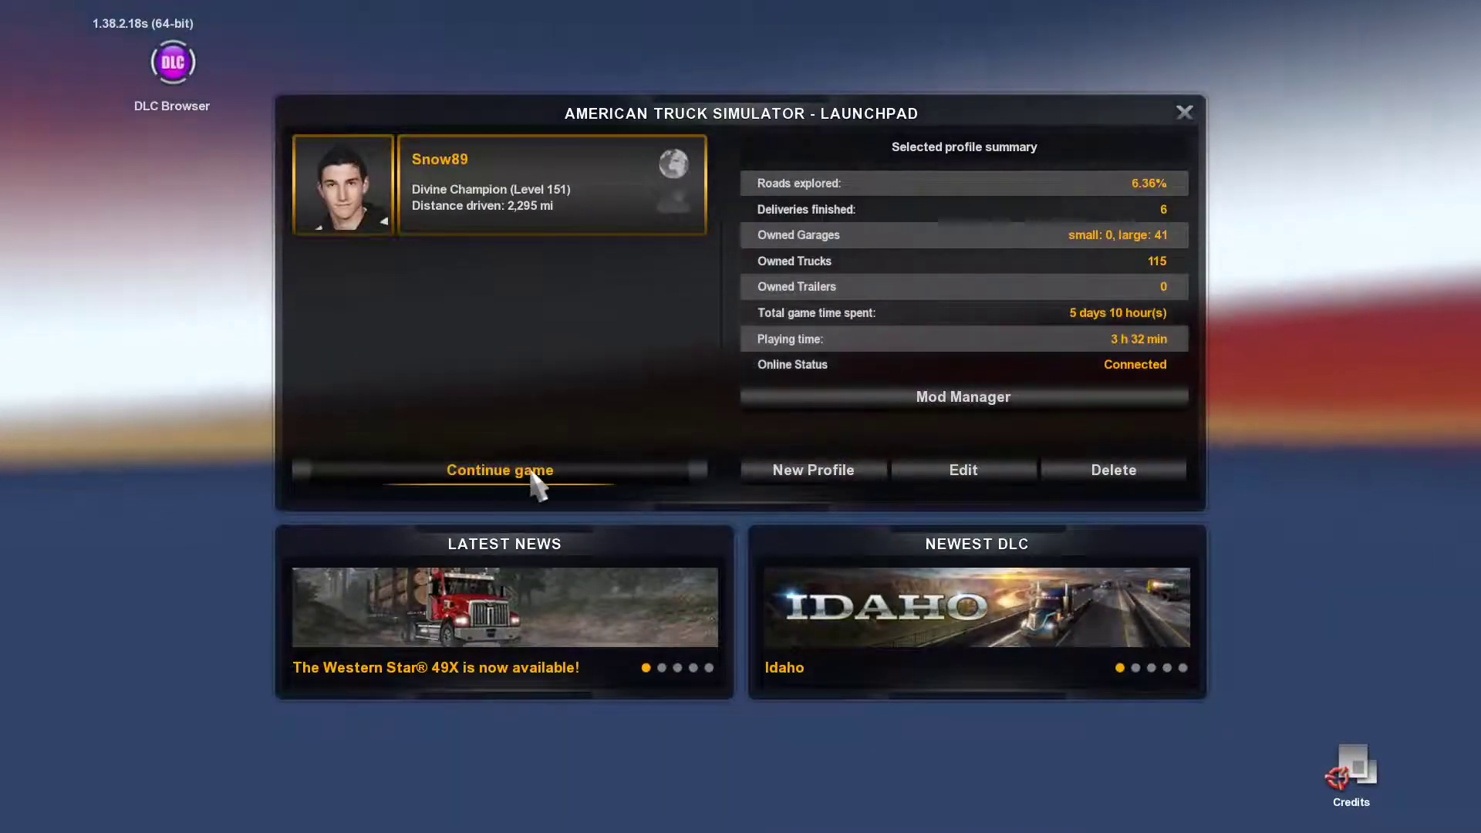
- Continue the game with the selected profile, dismiss the missing controllers notice and load the SNOW save
{"action": "left_click", "coordinate": [617, 483]}
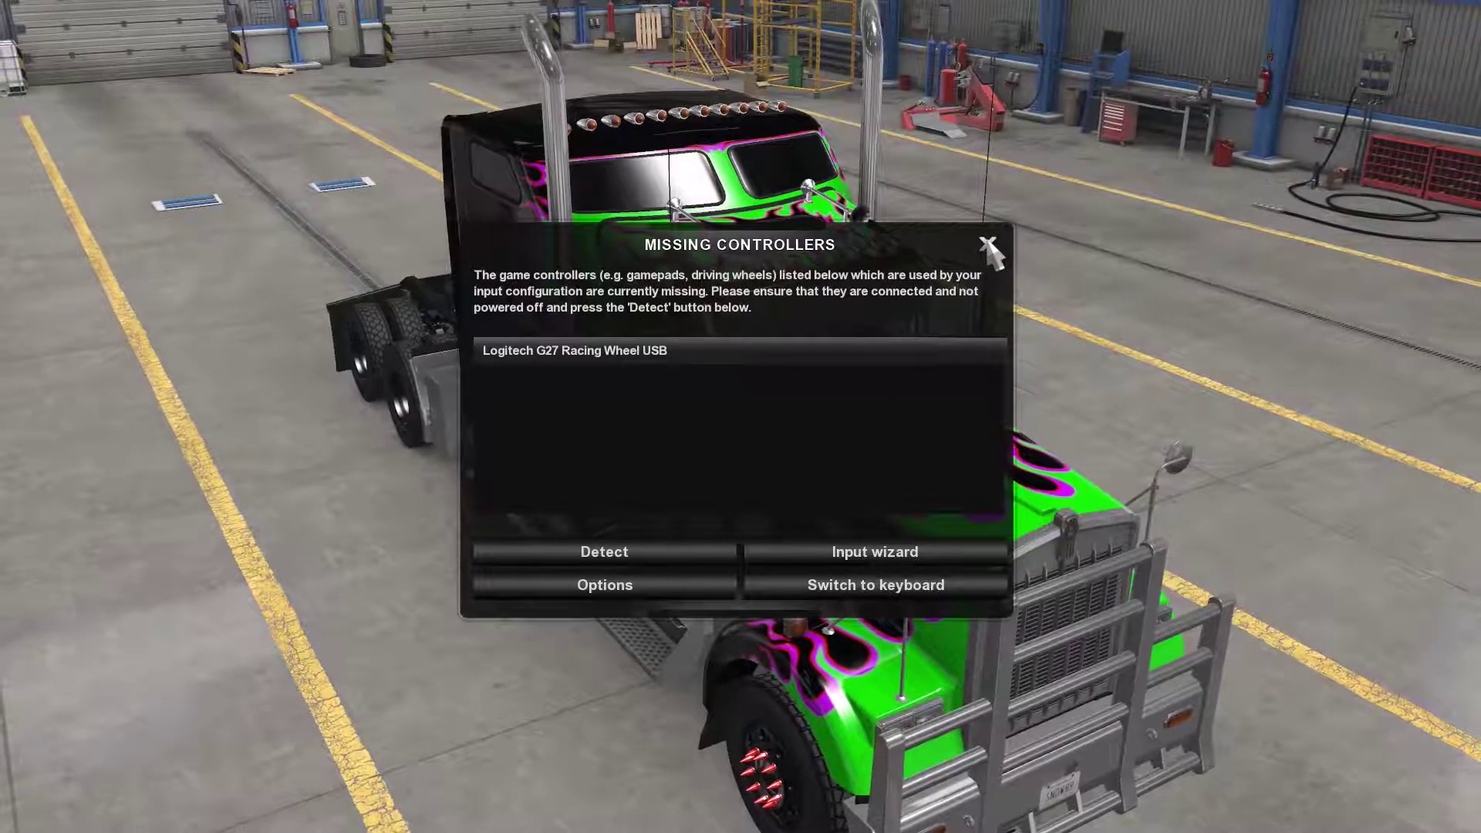
{"action": "left_click", "coordinate": [986, 242]}
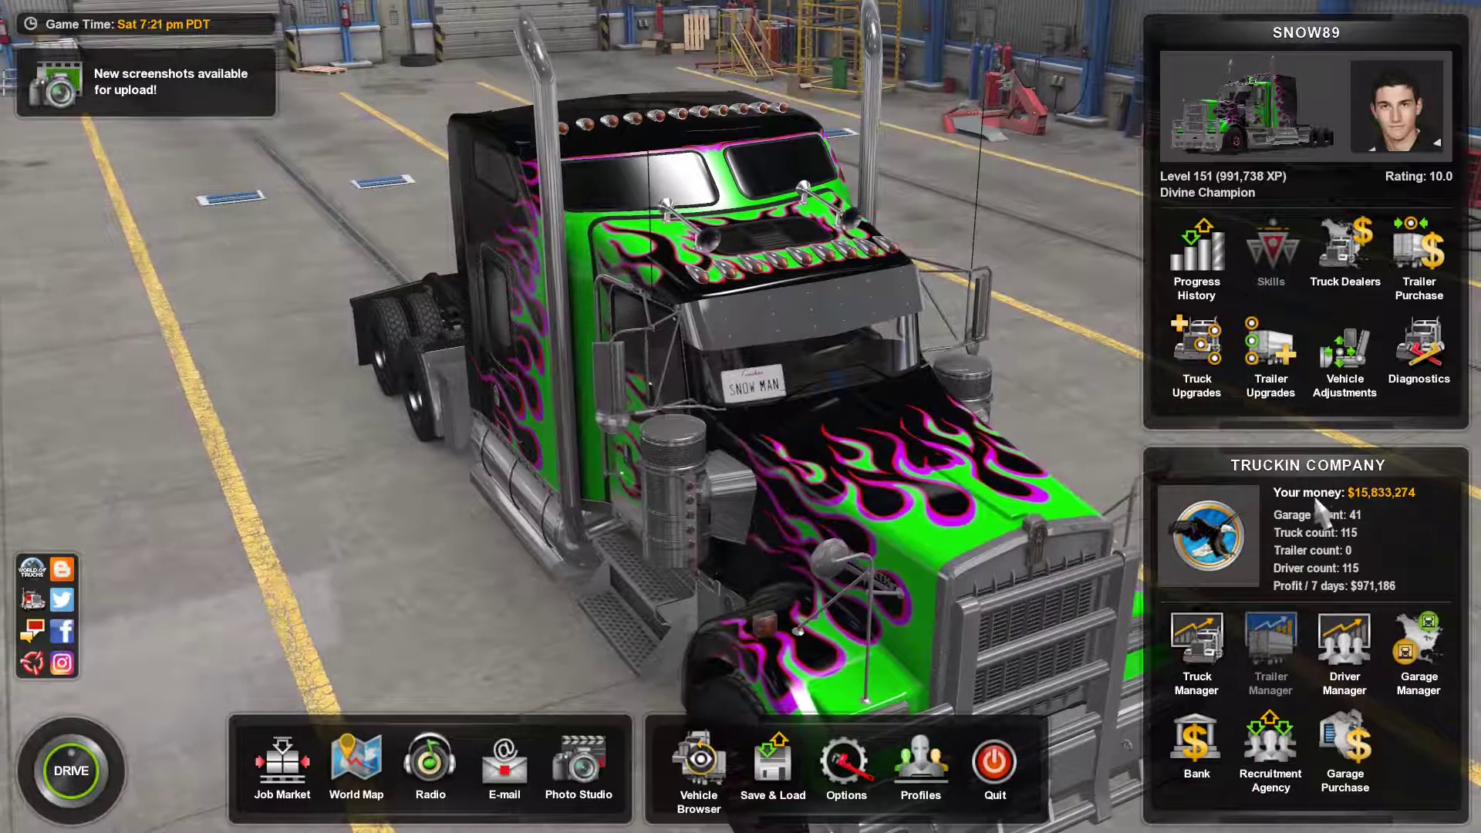
{"action": "left_click", "coordinate": [772, 760]}
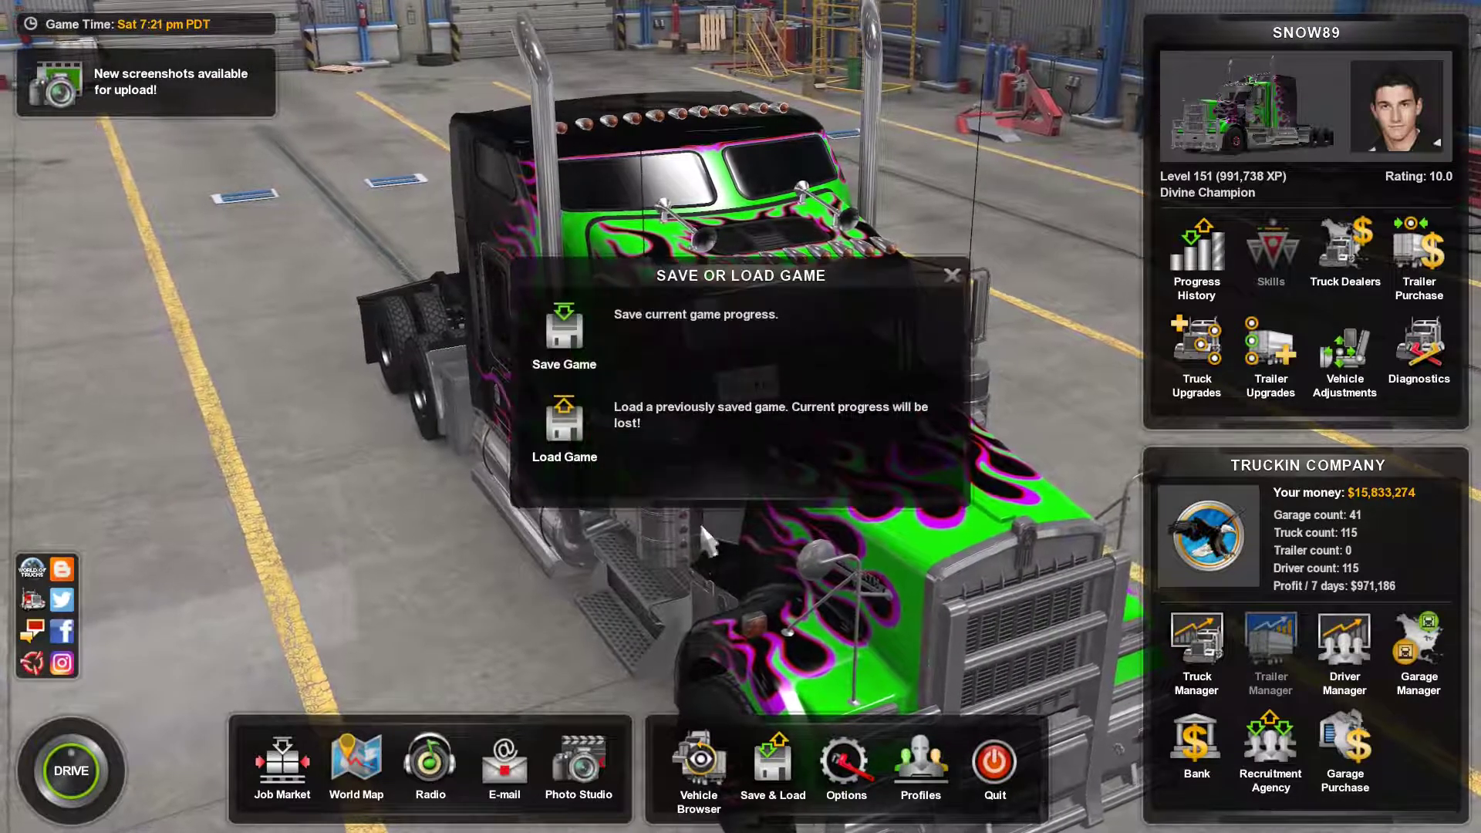
{"action": "left_click", "coordinate": [564, 424]}
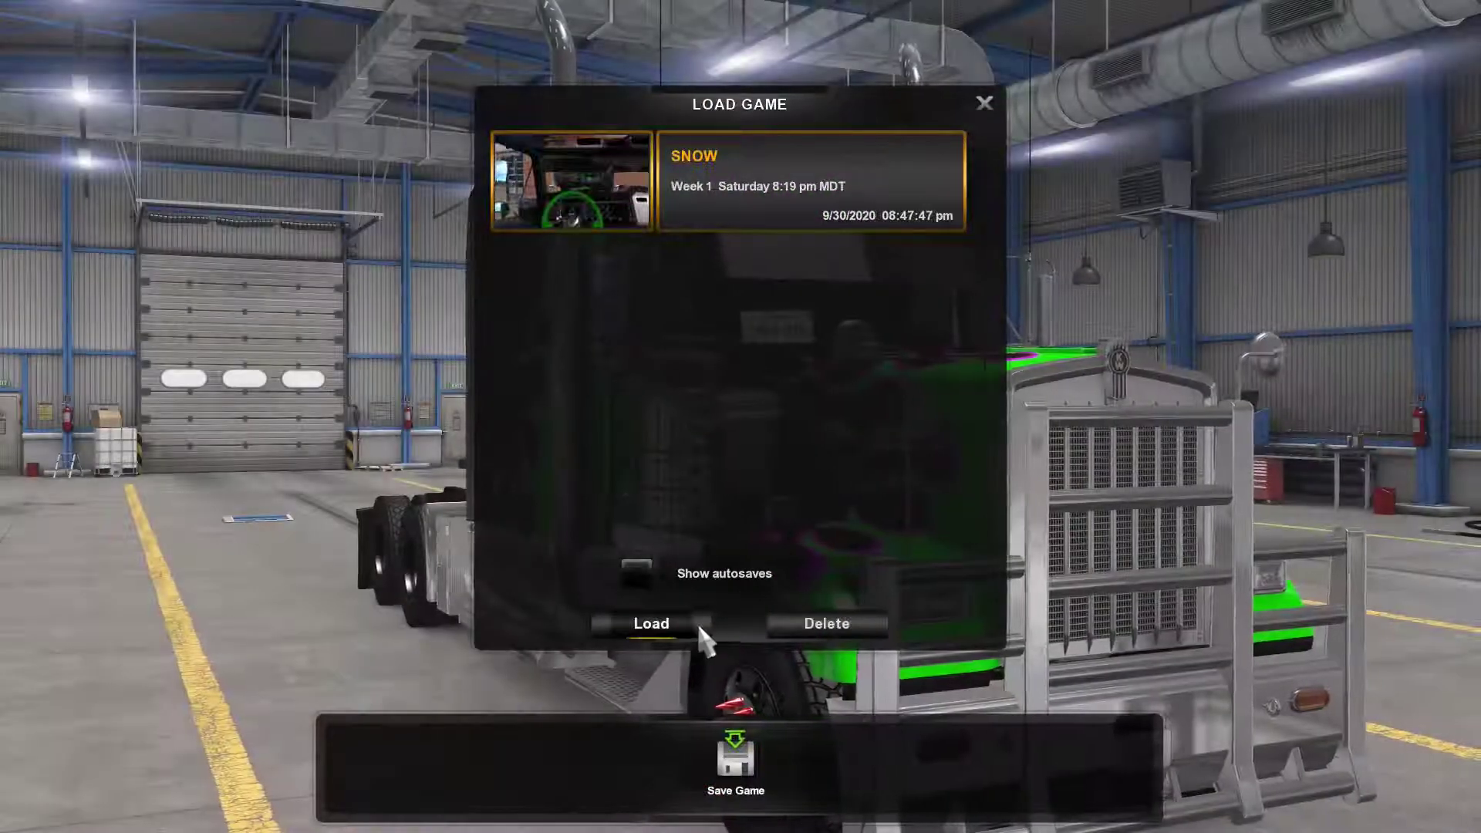
{"action": "left_click", "coordinate": [984, 103]}
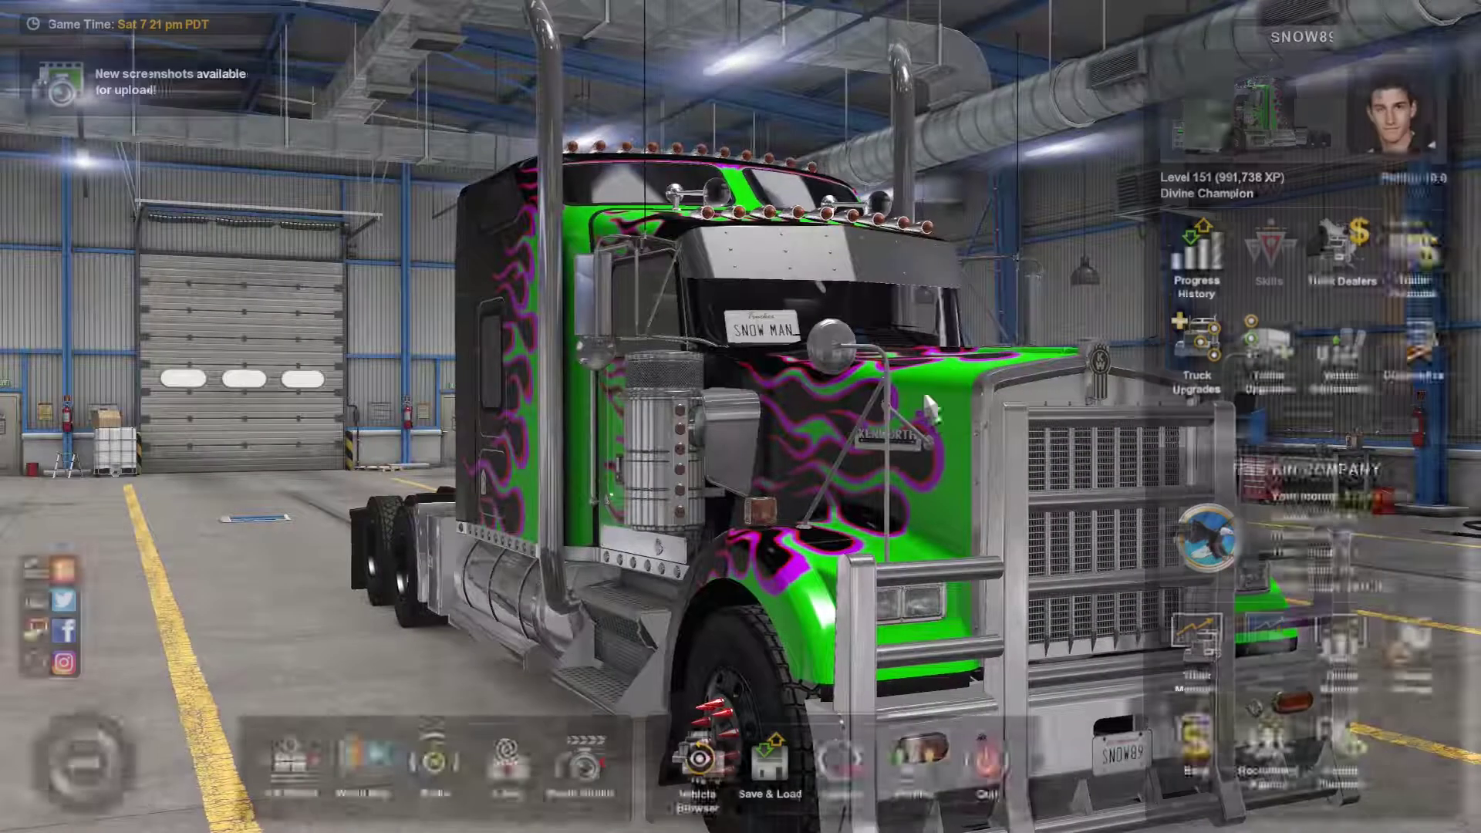
{"action": "left_click", "coordinate": [772, 772]}
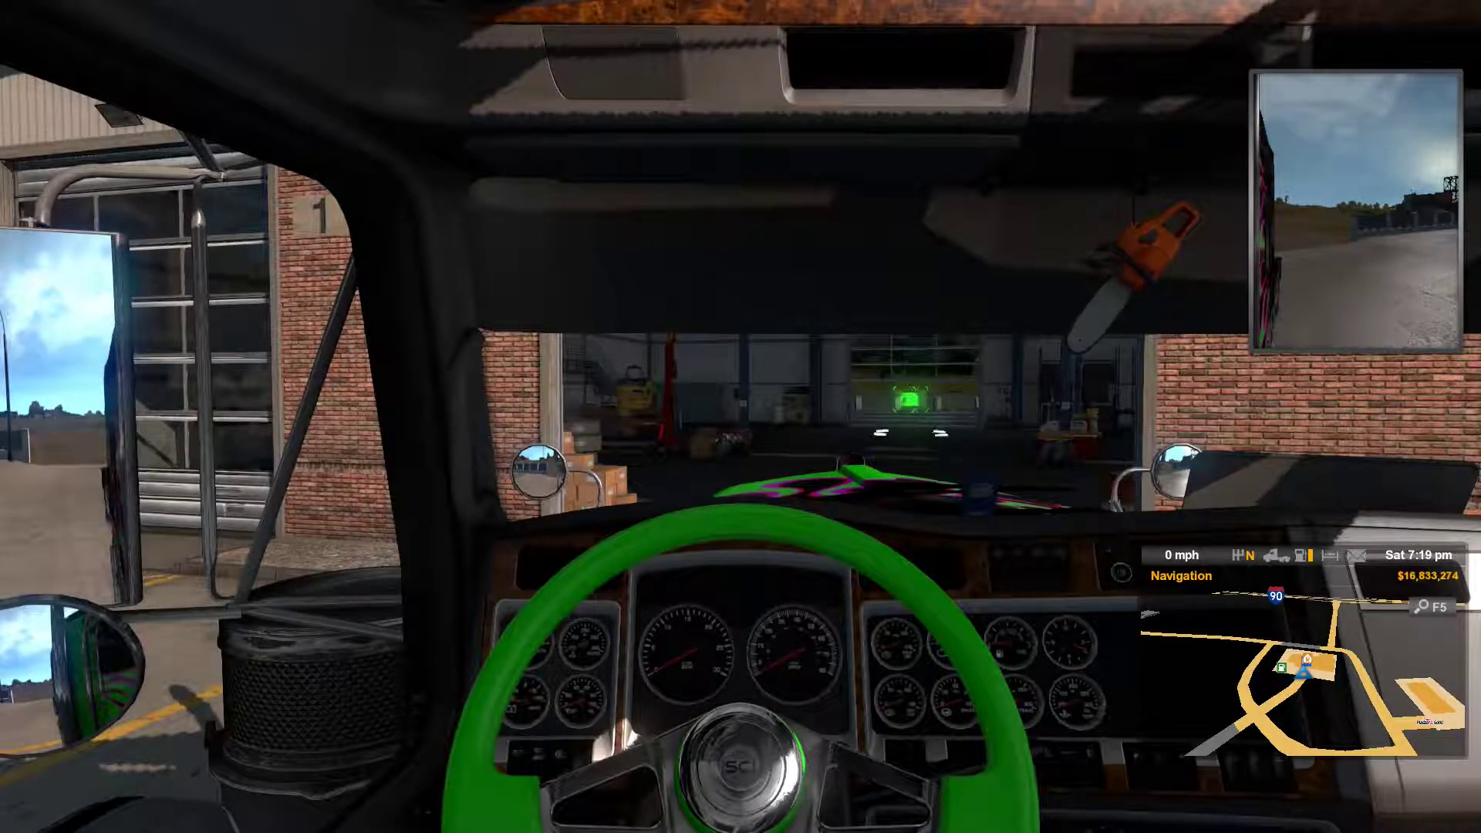
- Return from the driving view to the company overview and save the game, overwriting the existing SNOW save
{"action": "key", "text": "Escape"}
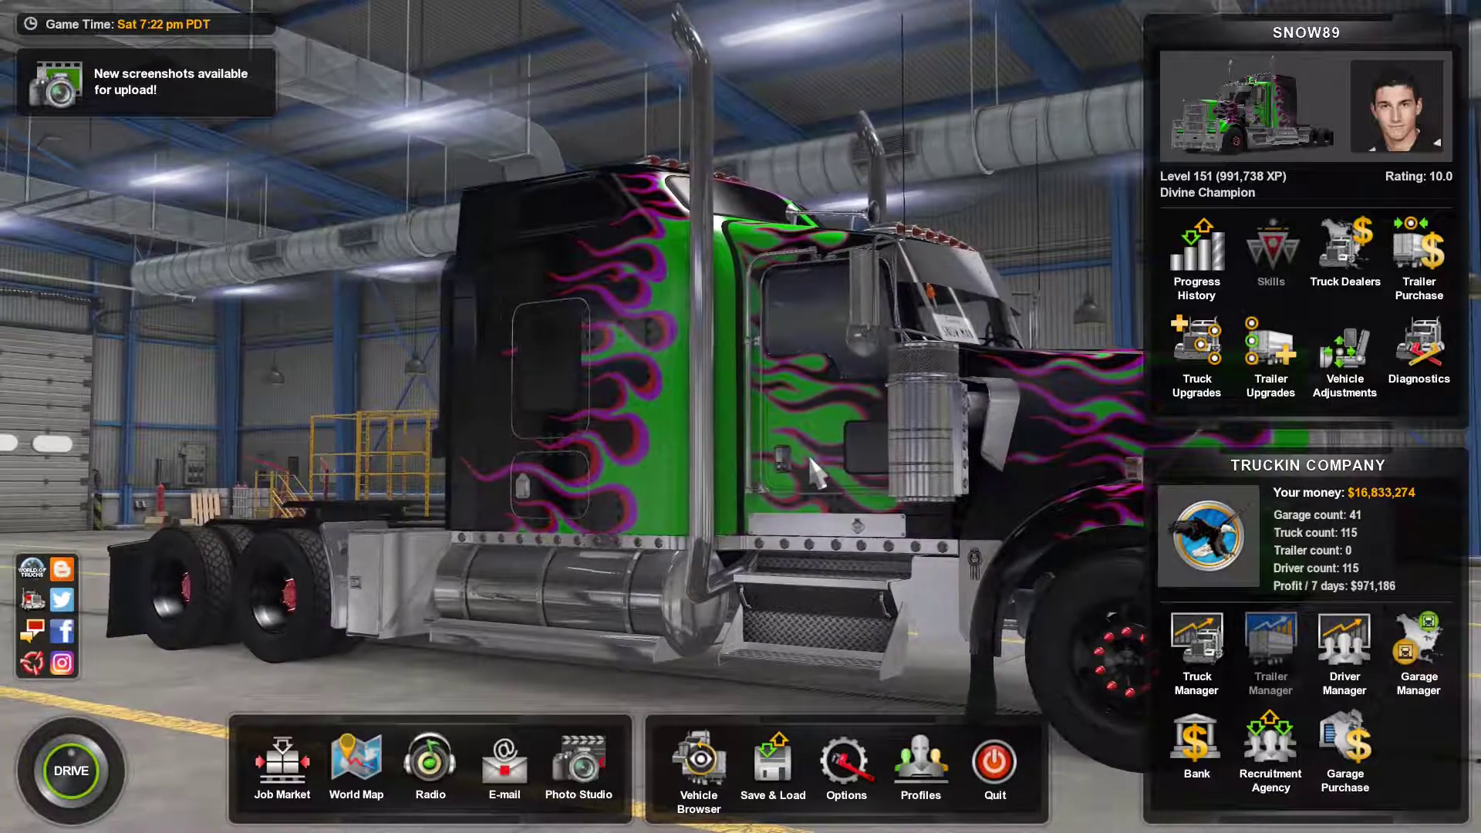
{"action": "left_click", "coordinate": [781, 768]}
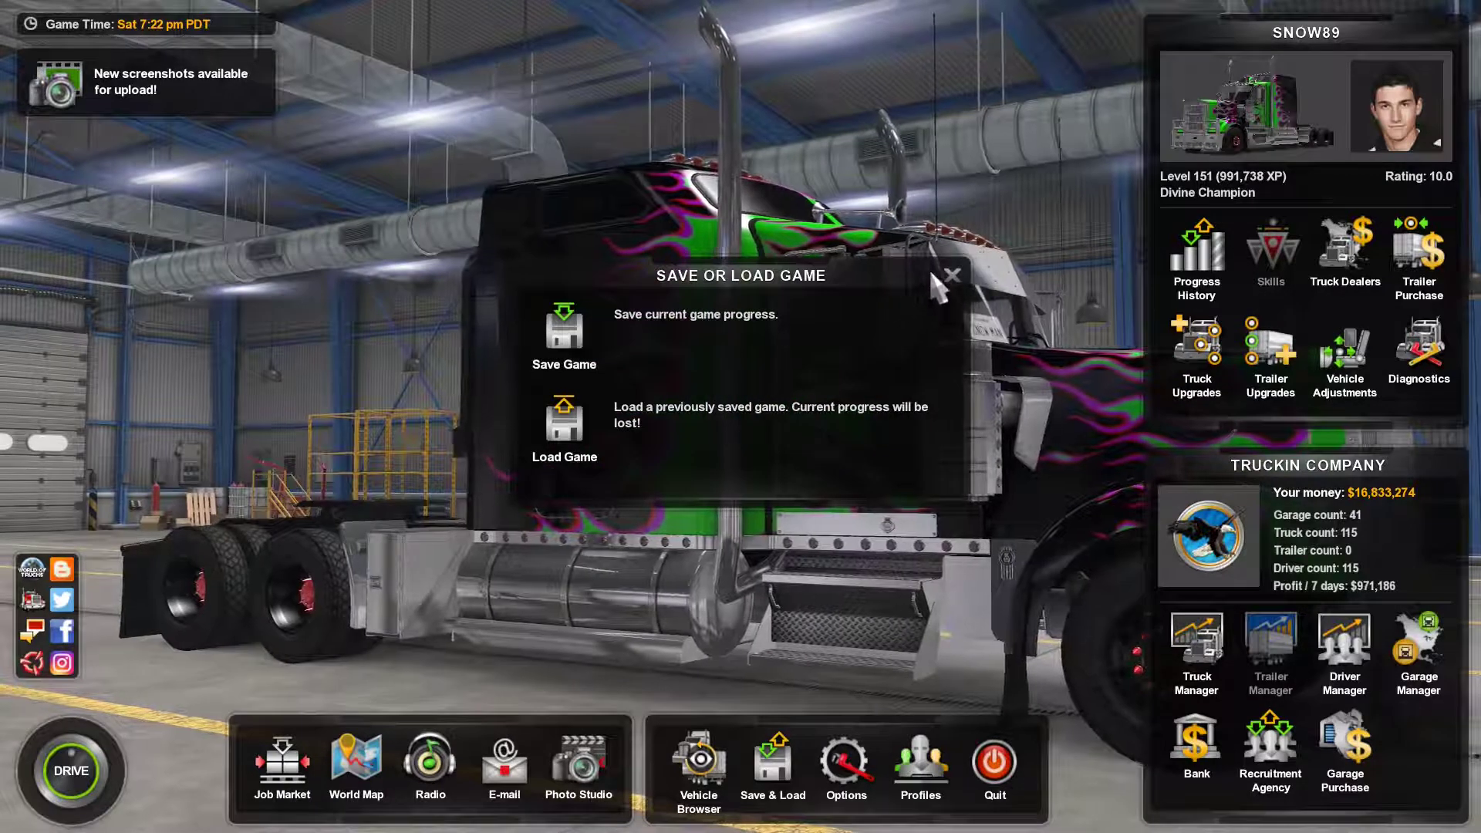
{"action": "left_click", "coordinate": [952, 276]}
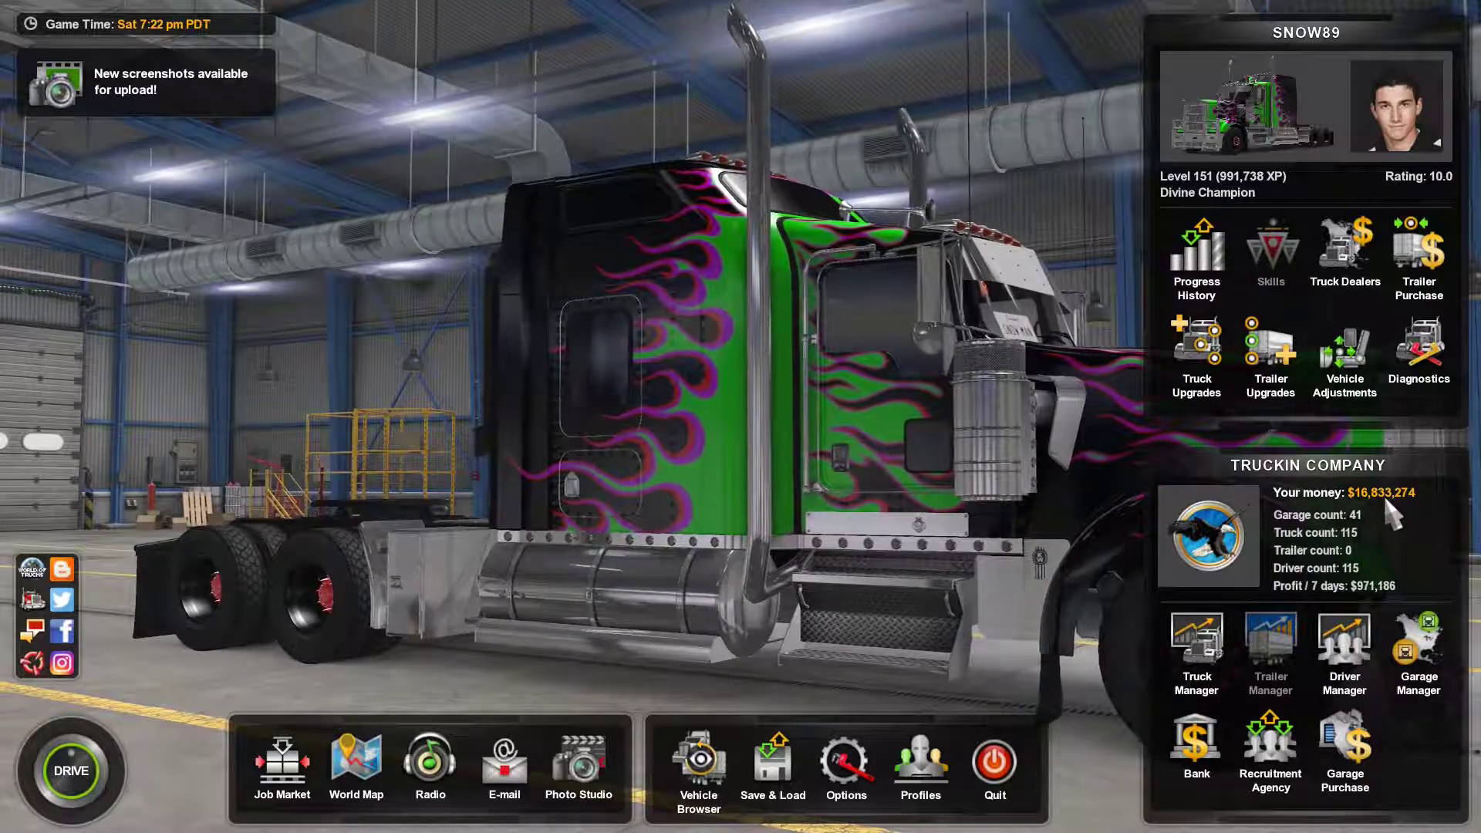
{"action": "left_click", "coordinate": [773, 763]}
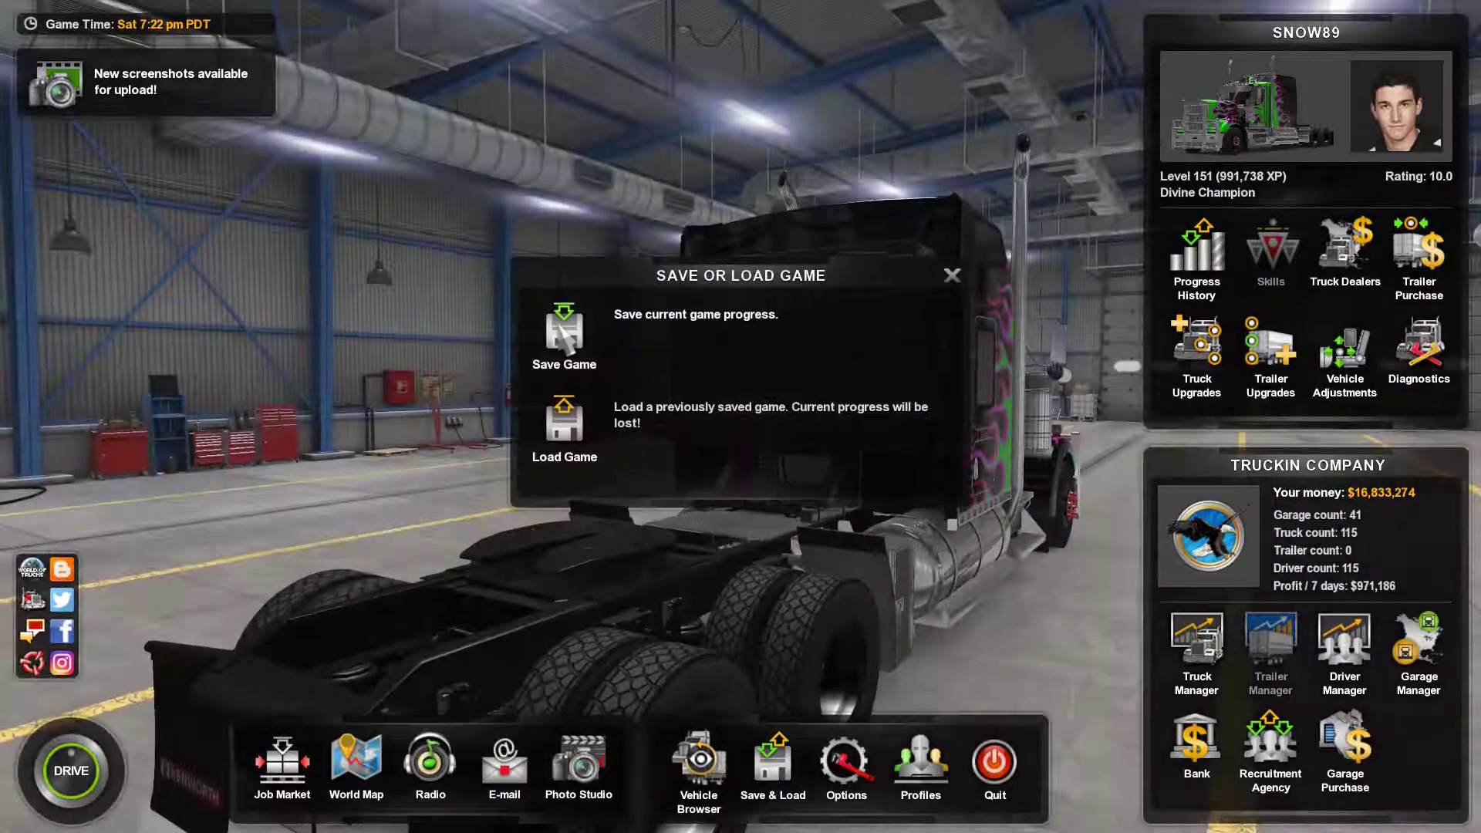
{"action": "left_click", "coordinate": [565, 338]}
{"action": "left_click", "coordinate": [580, 271]}
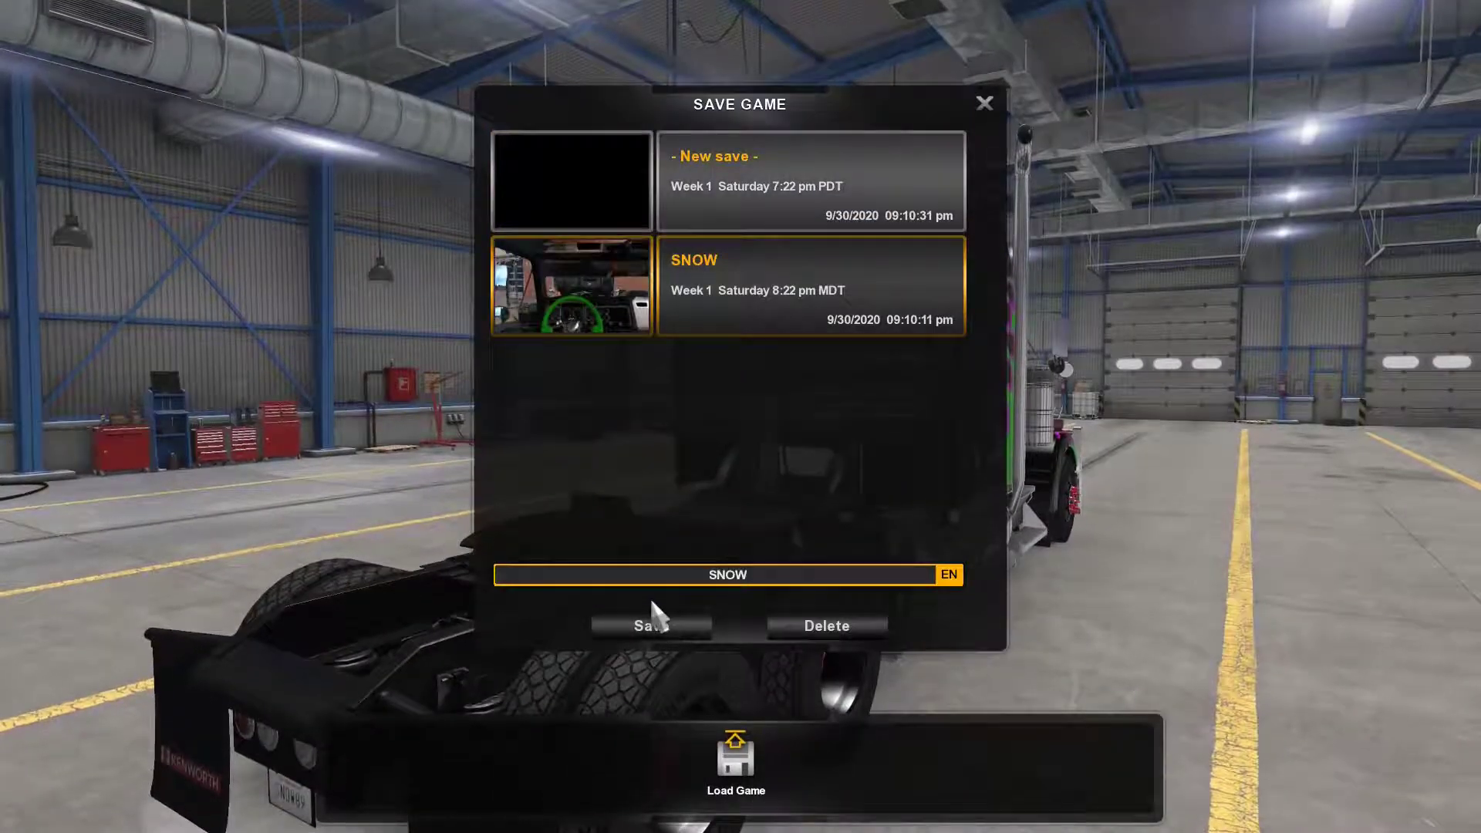
{"action": "left_click", "coordinate": [656, 629]}
{"action": "left_click", "coordinate": [693, 541]}
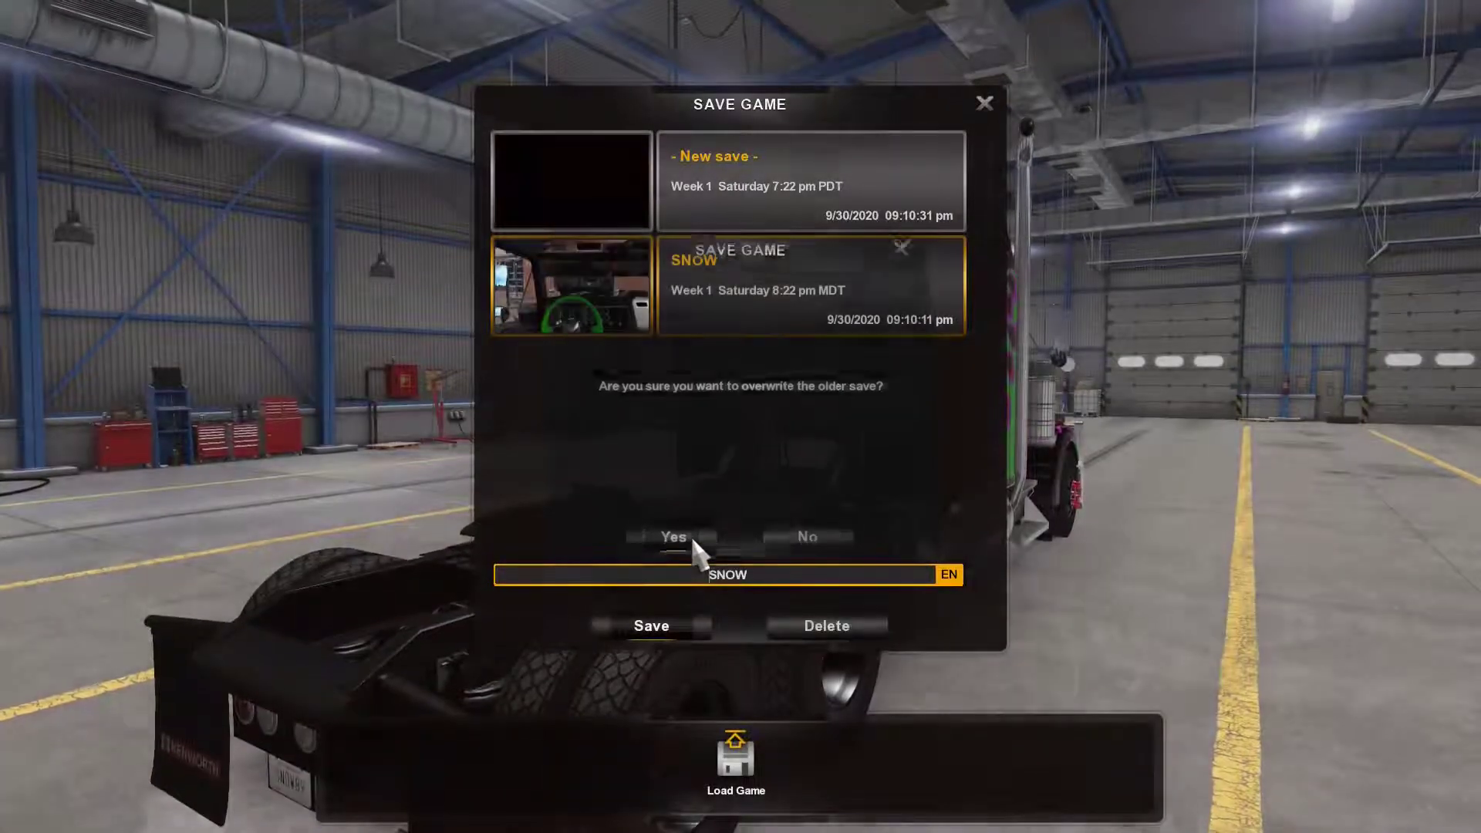